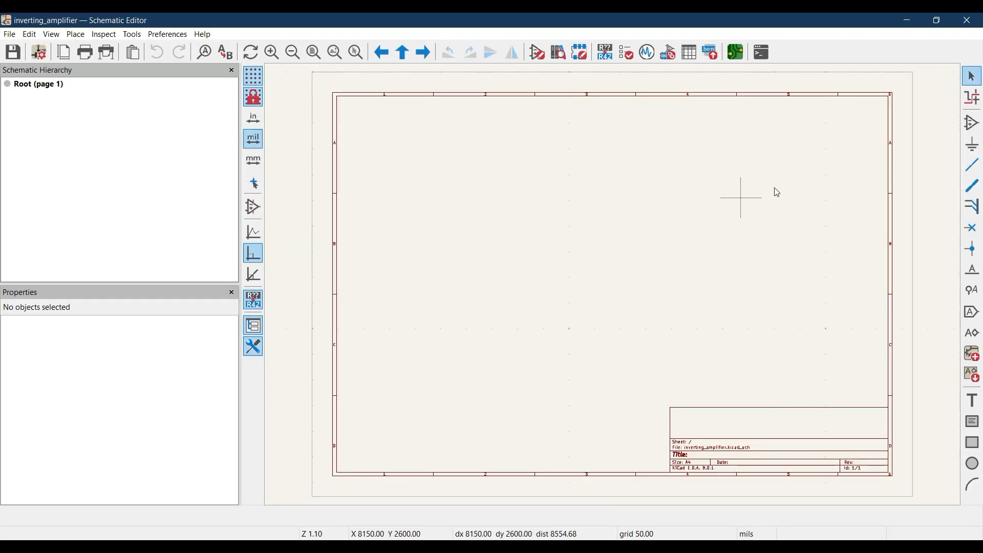
# Place the OPAMP symbol from the Simulation_SPICE library near the sheet's centre, at about X 5400, Y 3350 mils.
pyautogui.click(973, 123)
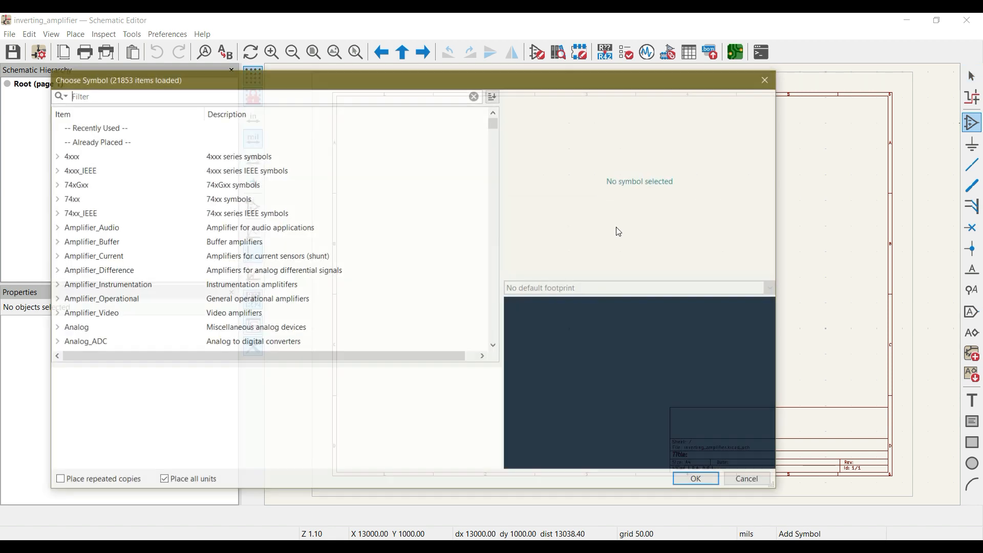
pyautogui.click(102, 95)
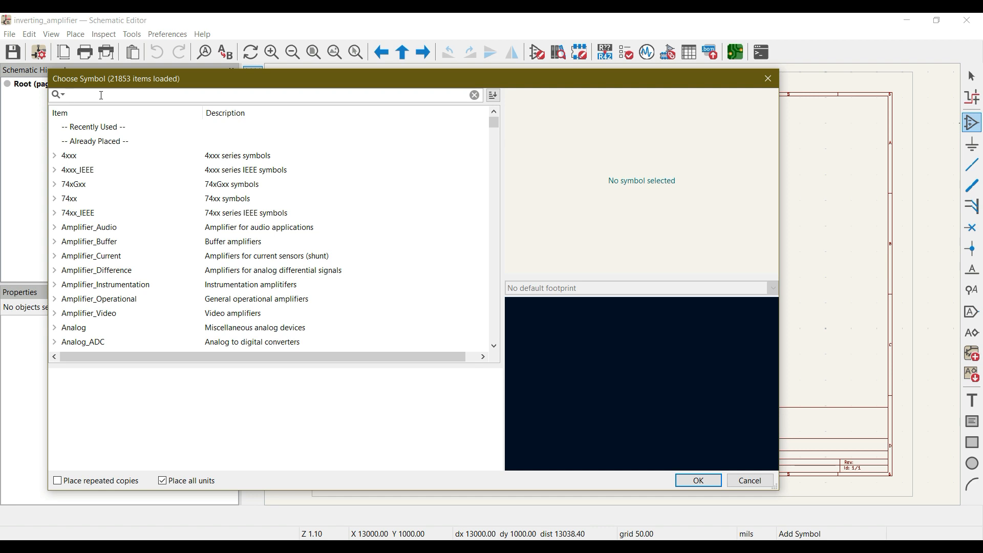
pyautogui.write('spice')
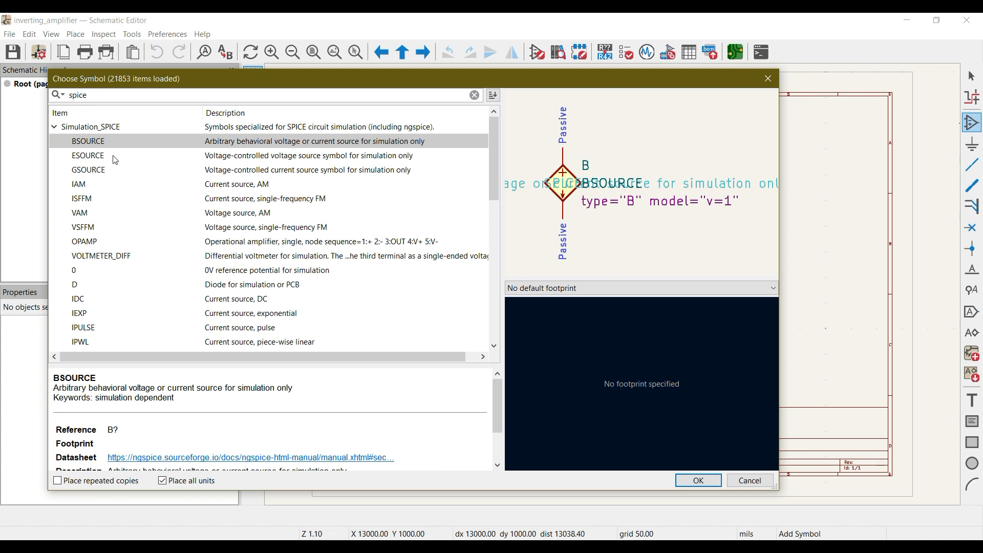
pyautogui.click(92, 247)
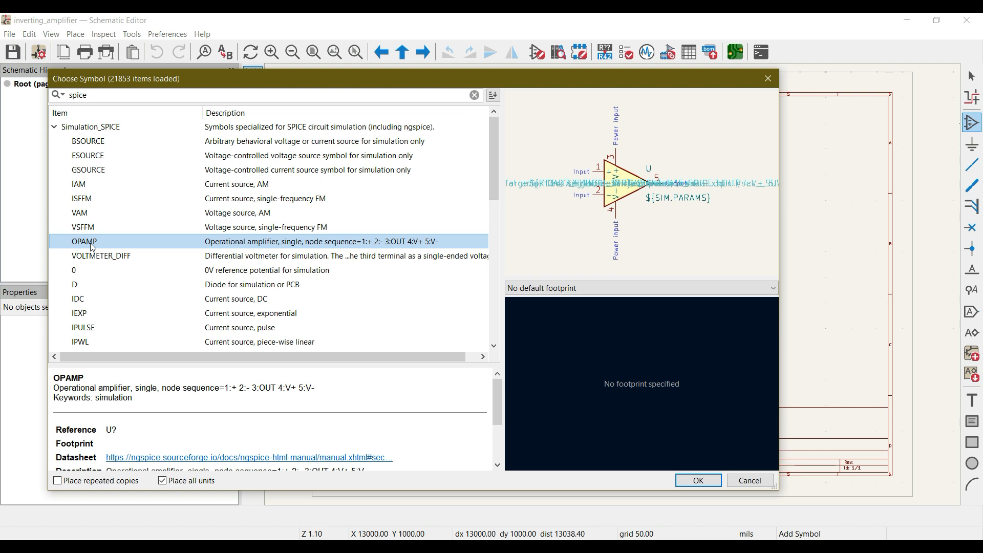
pyautogui.click(705, 480)
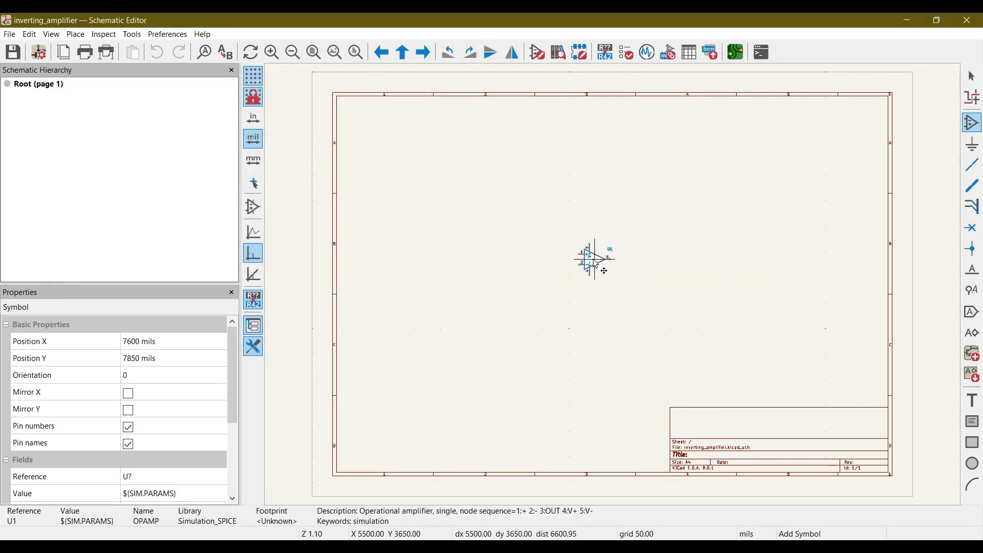
pyautogui.scroll(4, 595, 261)
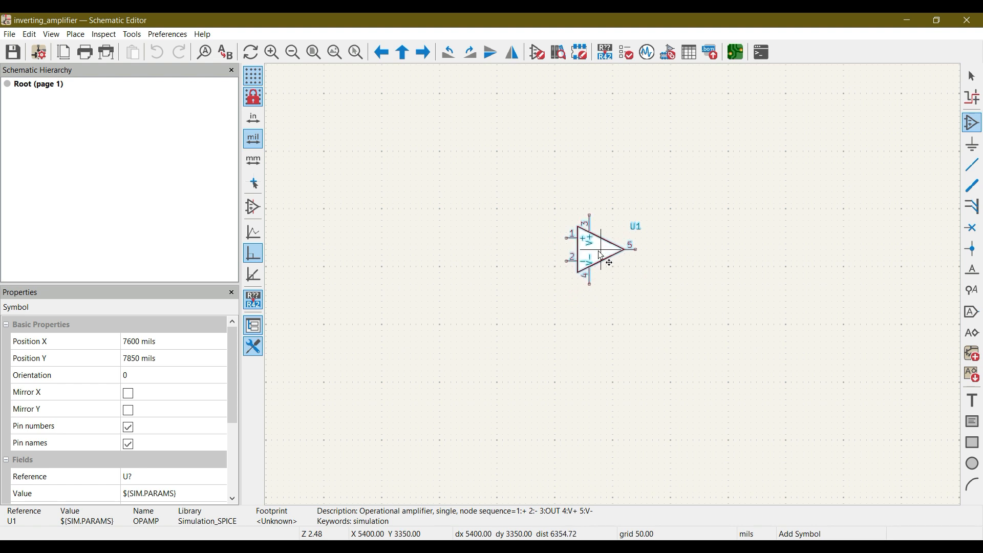
pyautogui.click(601, 254)
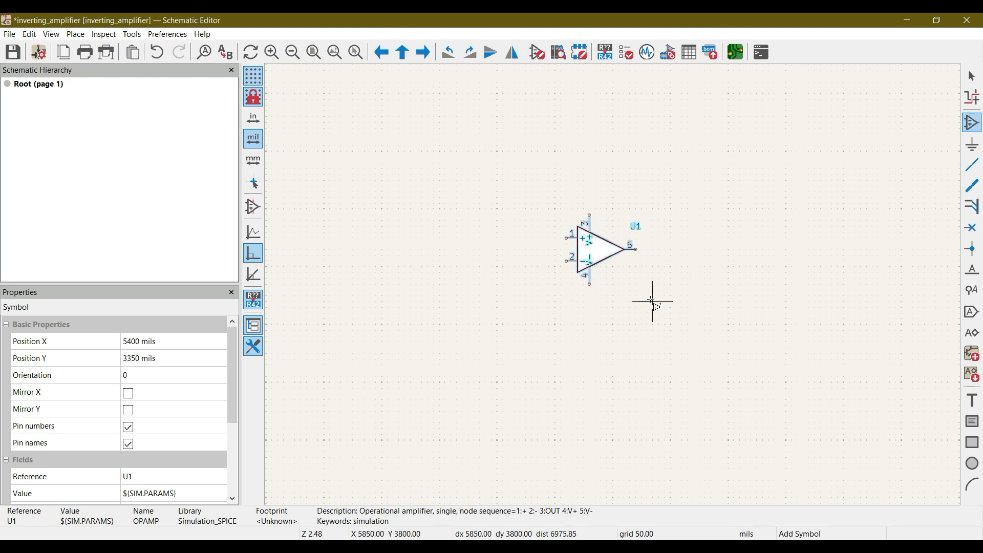
# Place a resistor symbol R from the Device library below the op-amp, at about X 5250, Y 4050 mils.
pyautogui.click(971, 123)
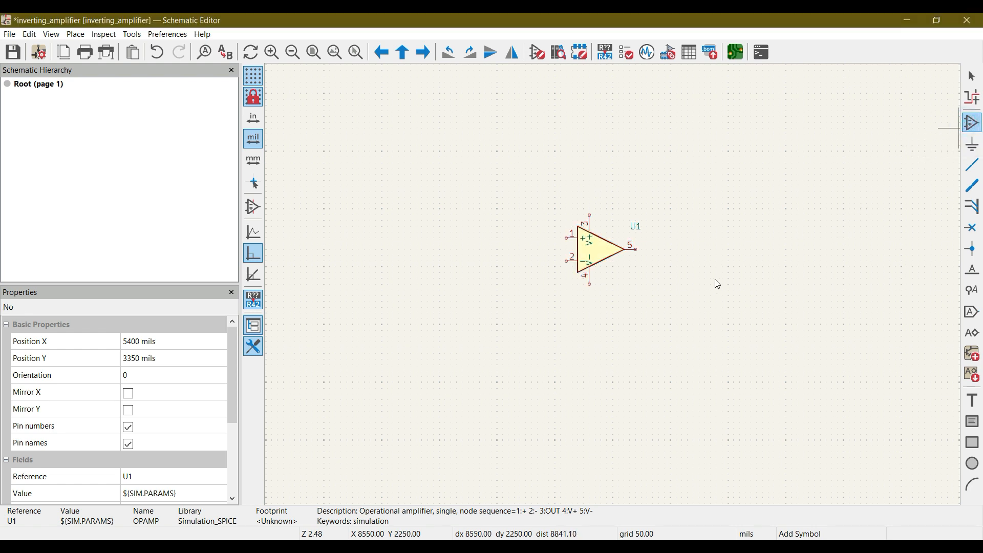
pyautogui.click(699, 288)
pyautogui.write('res')
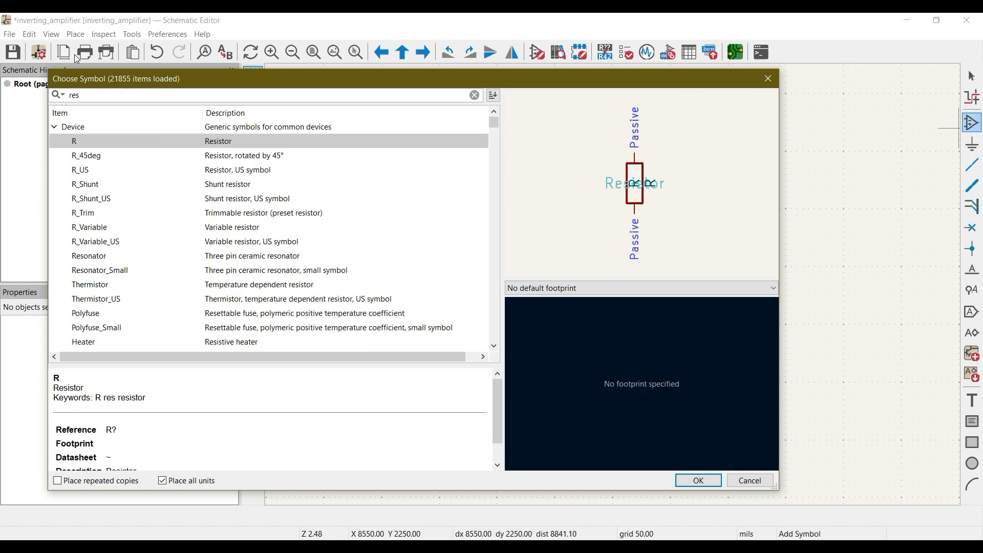
pyautogui.doubleClick(114, 142)
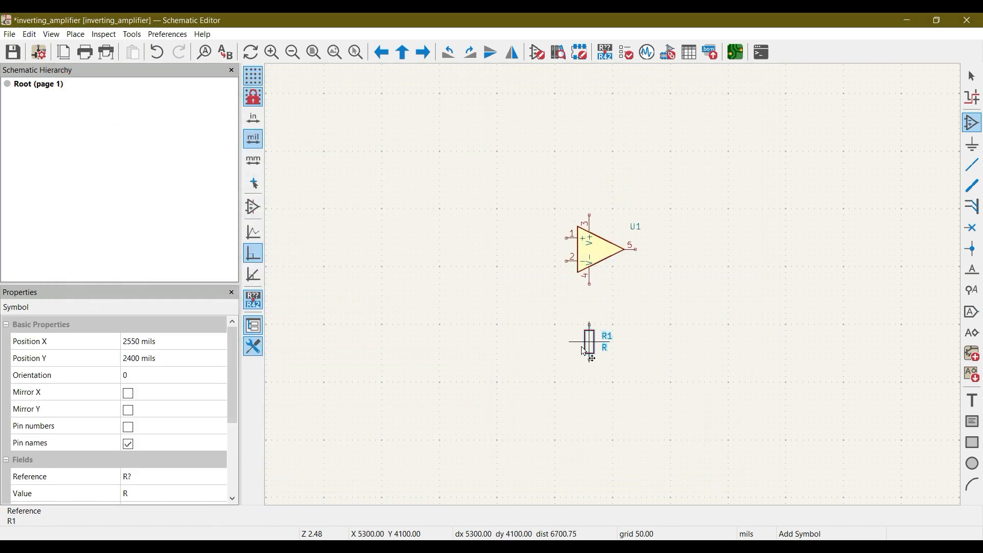
pyautogui.click(584, 335)
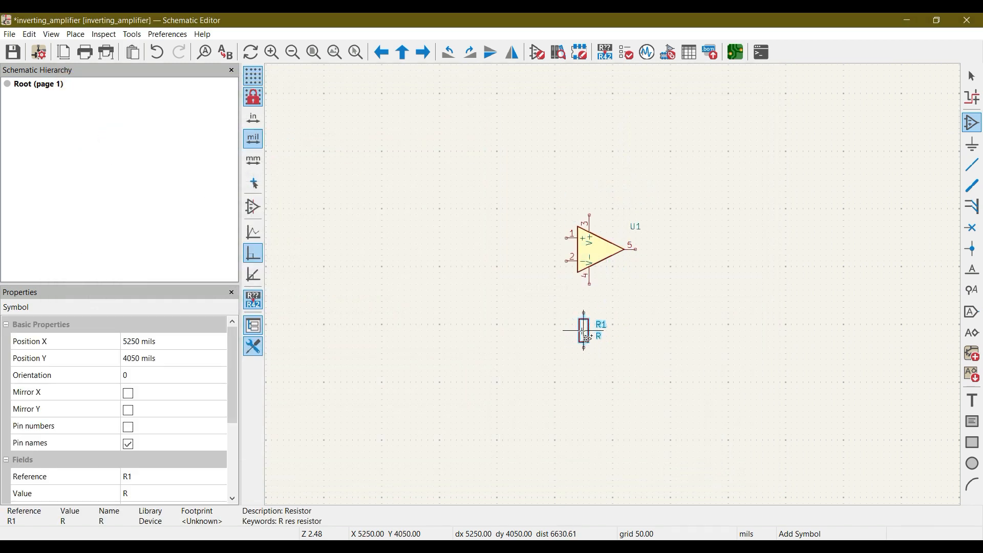
pyautogui.click(974, 75)
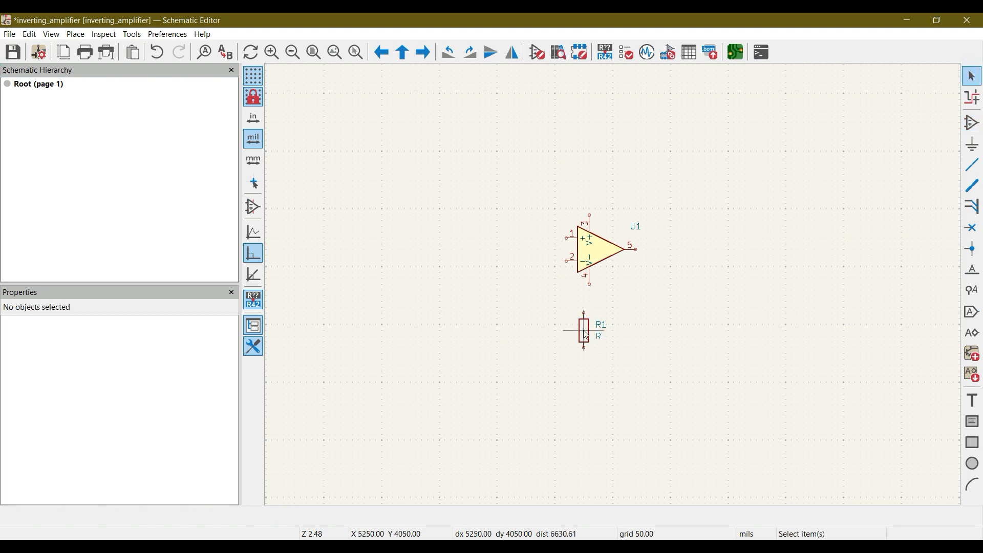
# Rotate the resistor clockwise to horizontal and shift it right to about X 5700, Y 4050 mils below the op-amp's output.
pyautogui.click(585, 331)
pyautogui.rightClick(586, 335)
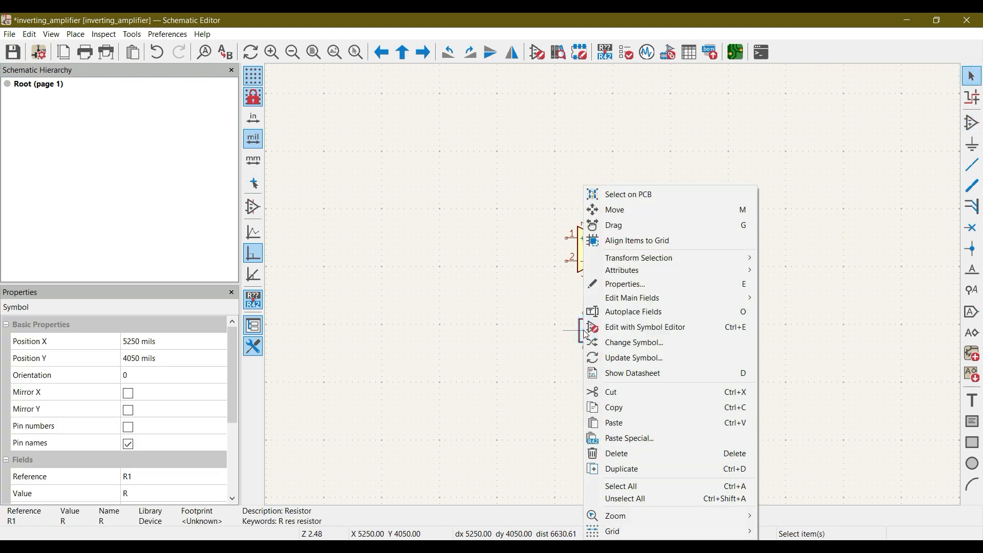
pyautogui.moveTo(661, 258)
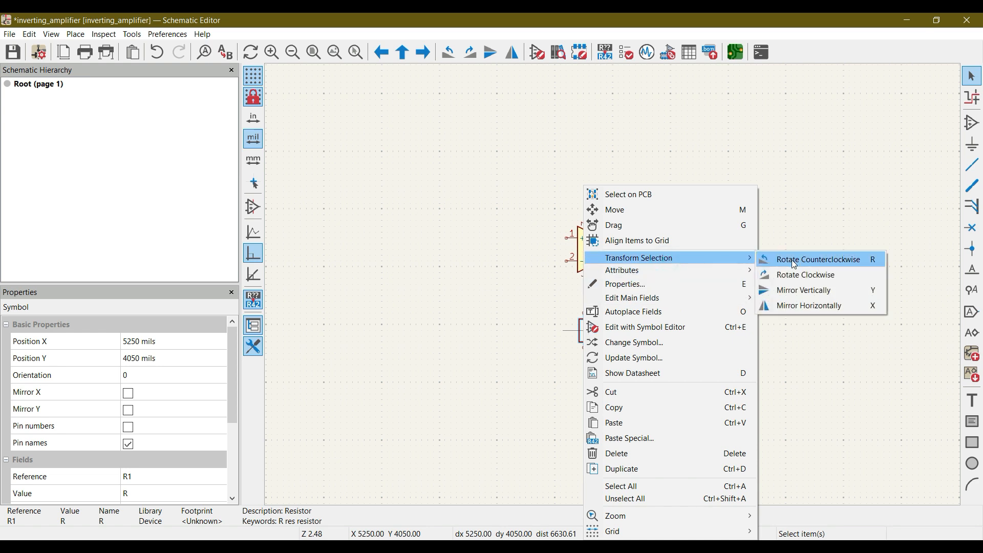
pyautogui.click(808, 275)
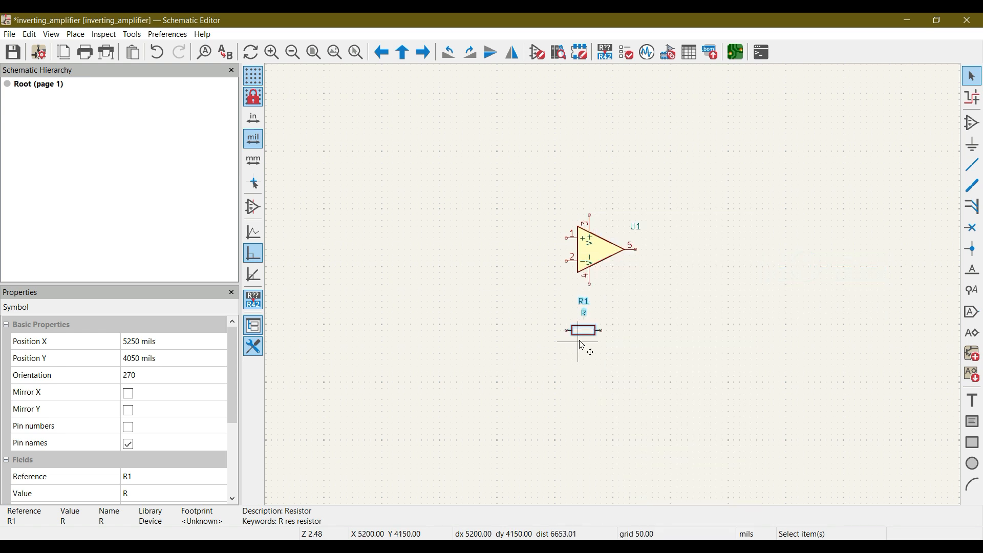
pyautogui.press('g')
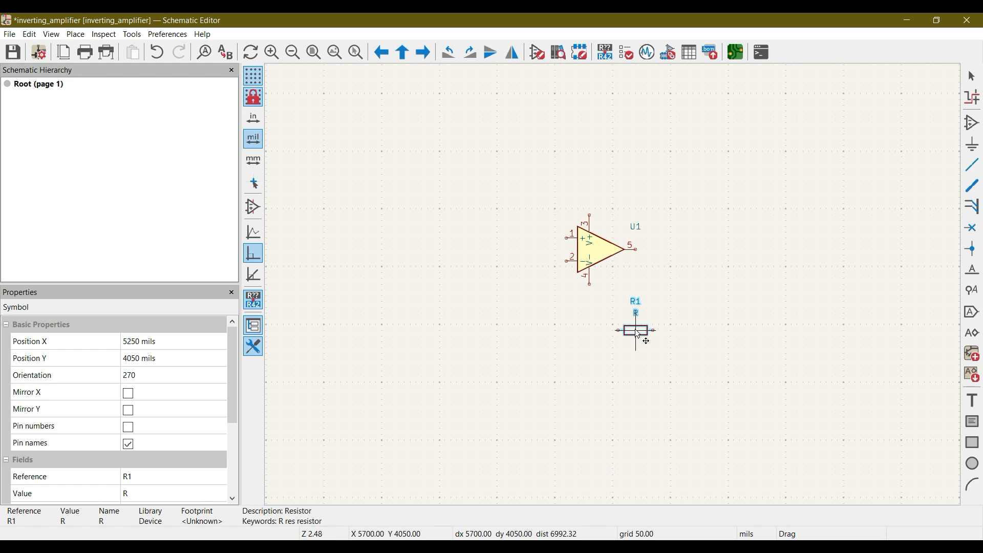
pyautogui.click(638, 334)
# Duplicate the resistor and place the copy left of the op-amp, level with pin 2, at about X 4250, Y 3450 mils.
pyautogui.rightClick(637, 333)
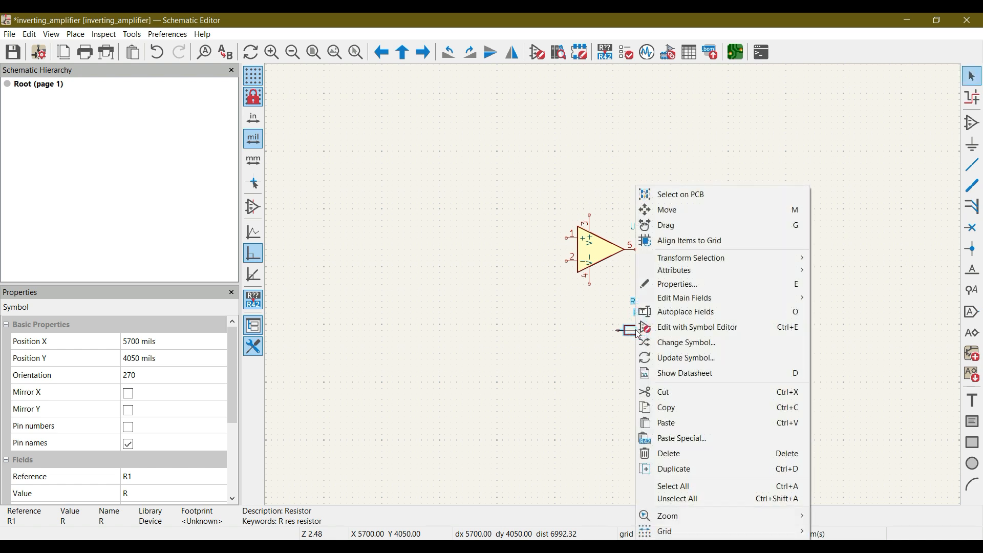
pyautogui.click(665, 467)
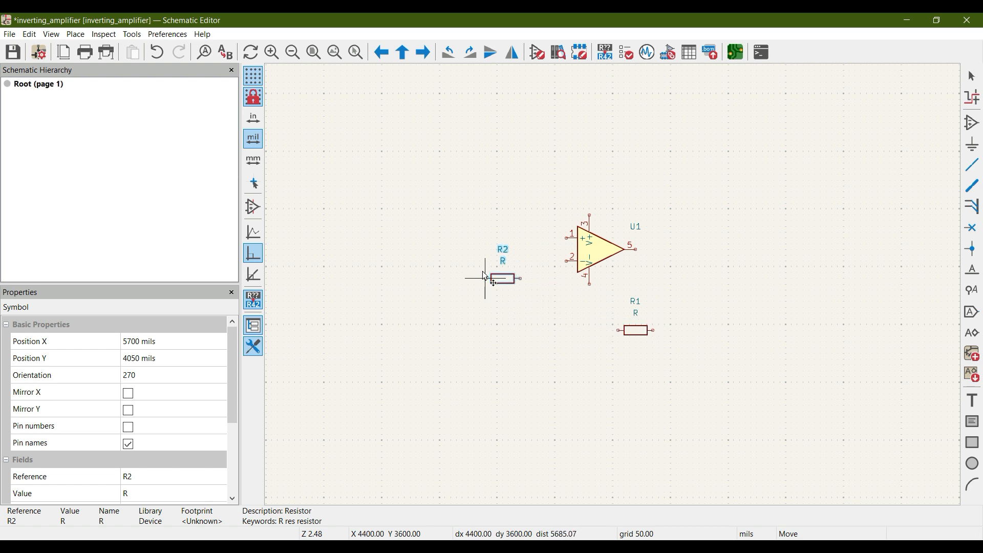
pyautogui.click(450, 263)
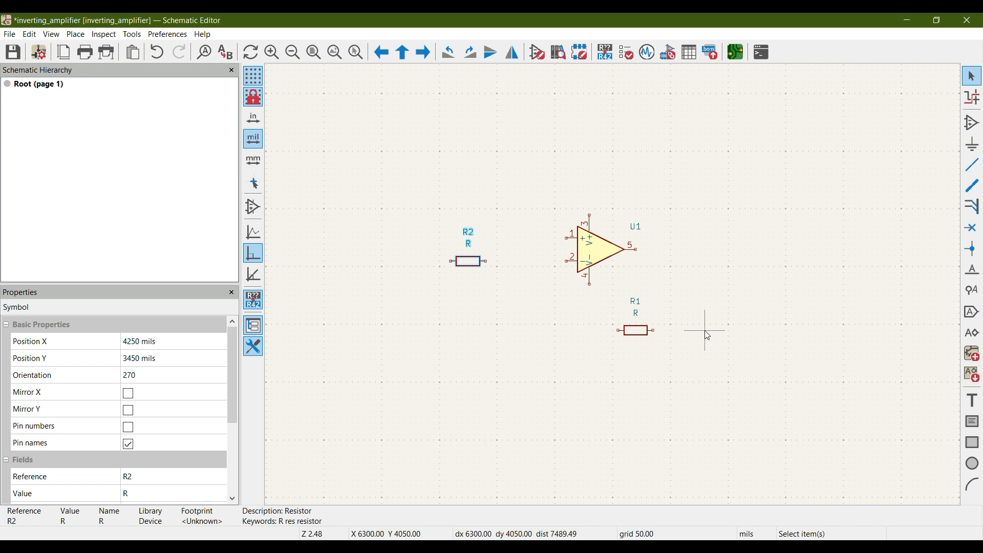
# Wire the op-amp's output pin 5 to the right end of R1, routing around the right side.
pyautogui.click(971, 165)
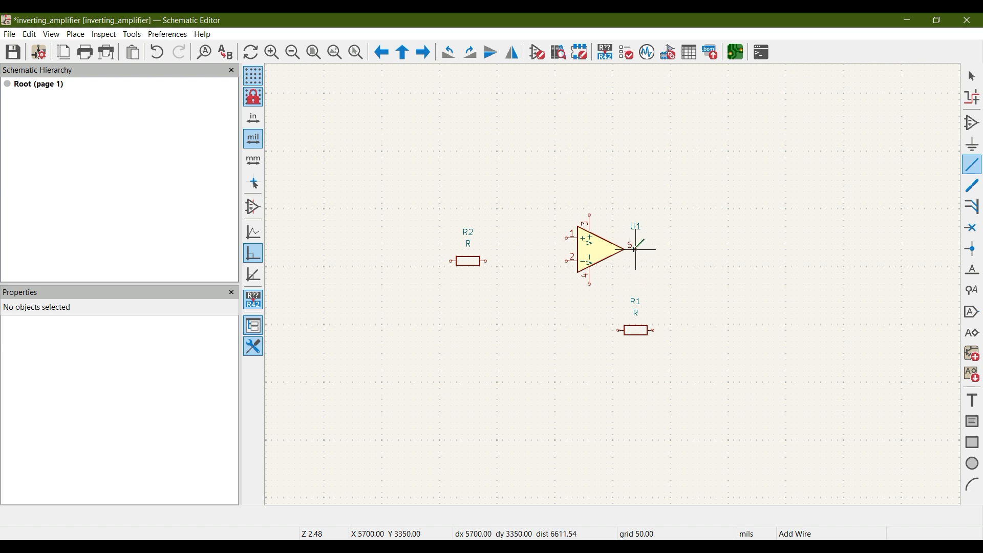
pyautogui.scroll(5, 635, 250)
pyautogui.click(613, 284)
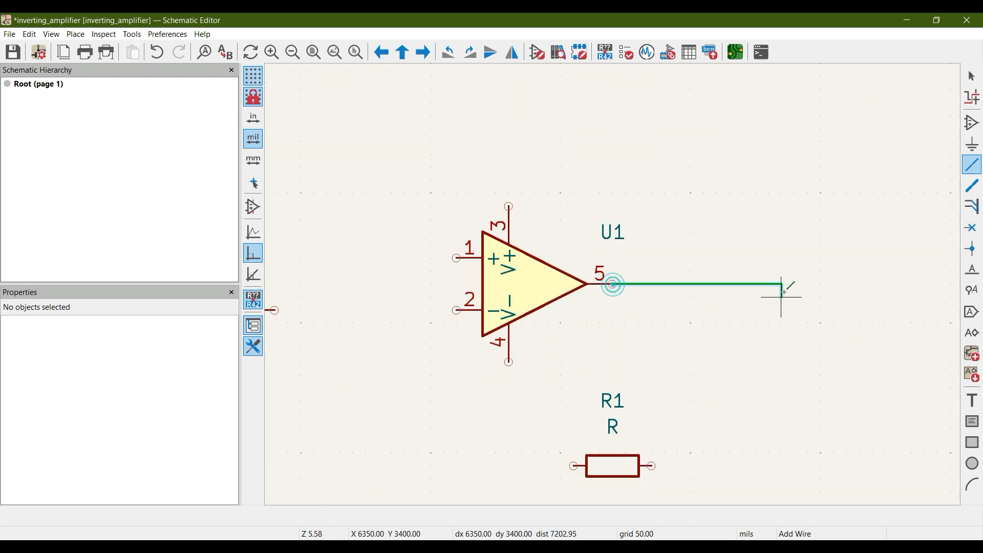
pyautogui.click(782, 465)
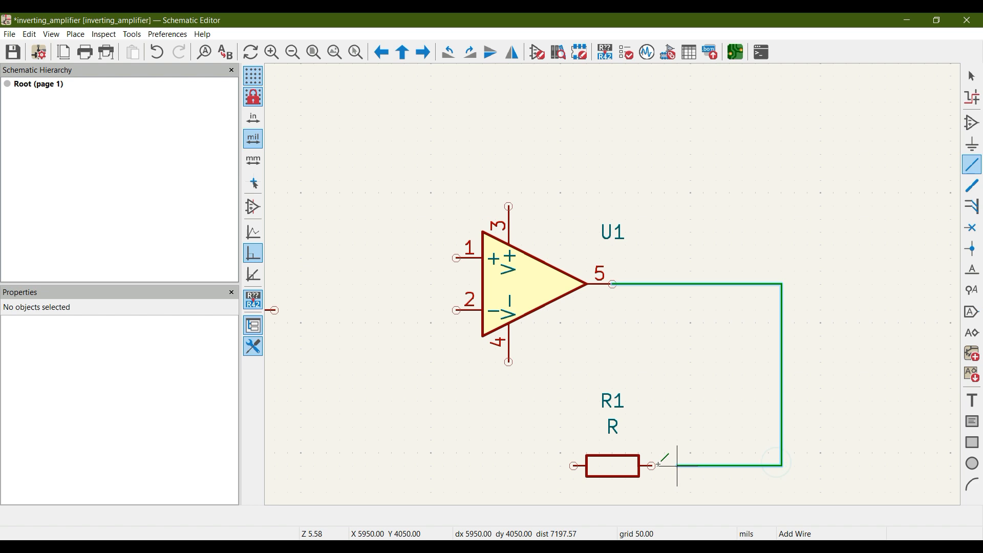
pyautogui.click(651, 466)
# Wire R2's right end to op-amp pin 2 and connect R1's left end to that wire as the feedback path.
pyautogui.scroll(-5, 651, 466)
pyautogui.moveTo(600, 277); pyautogui.dragTo(705, 323, button='middle')
pyautogui.scroll(3, 567, 263)
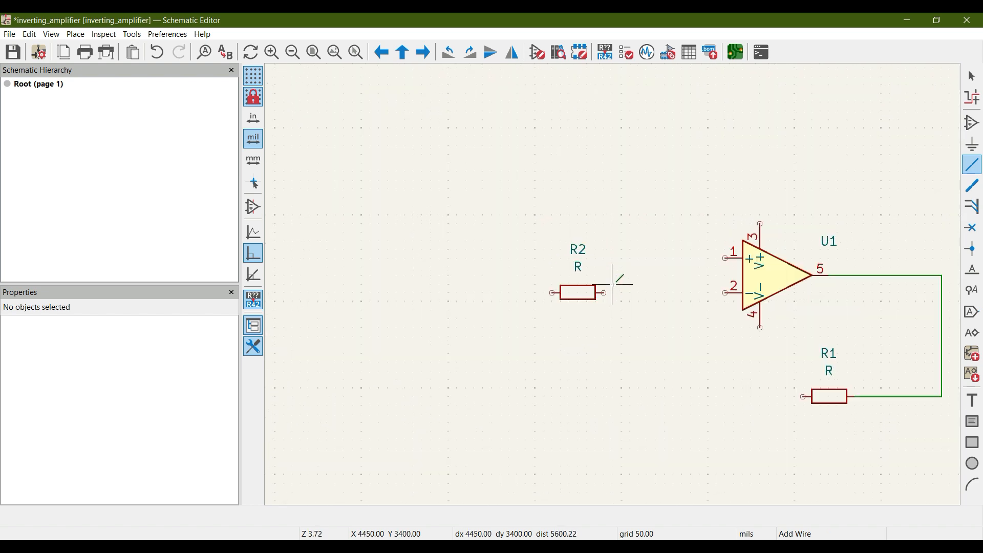
pyautogui.click(604, 293)
pyautogui.click(726, 293)
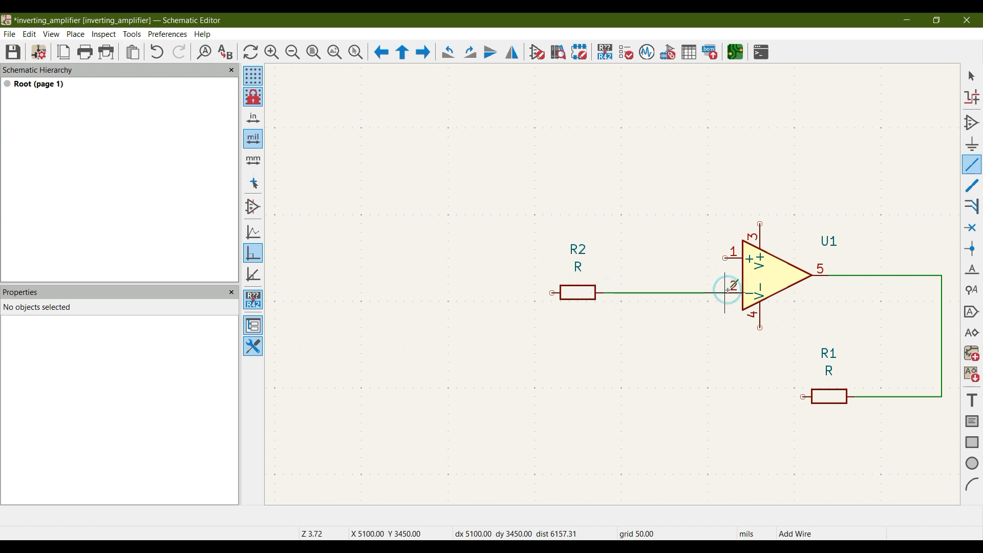
pyautogui.click(804, 396)
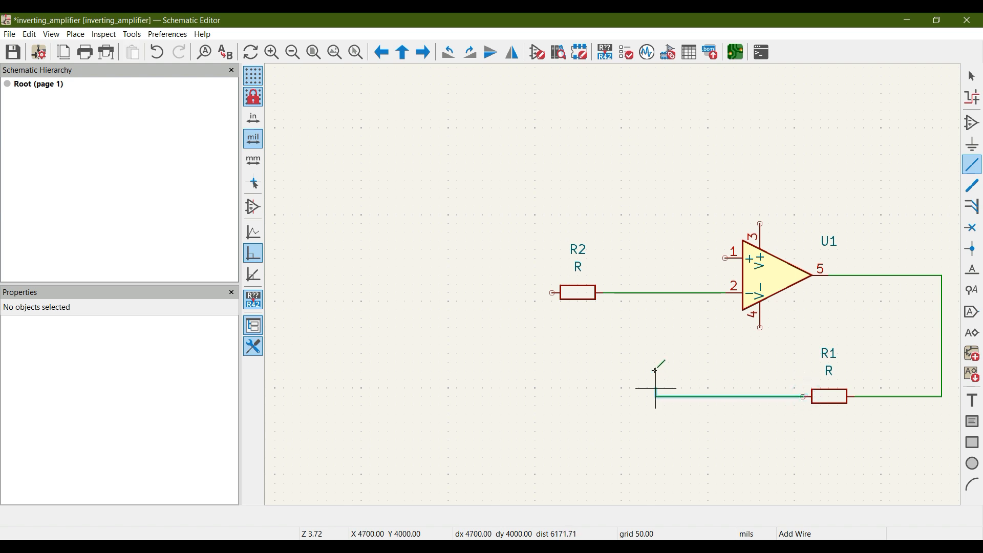
pyautogui.click(663, 294)
# Place a GND power symbol above and left of the op-amp's pin 1, at about X 4800, Y 3000 mils.
pyautogui.moveTo(706, 344); pyautogui.dragTo(472, 336, button='middle')
pyautogui.scroll(-1, 472, 336)
pyautogui.moveTo(612, 285); pyautogui.dragTo(594, 315, button='middle')
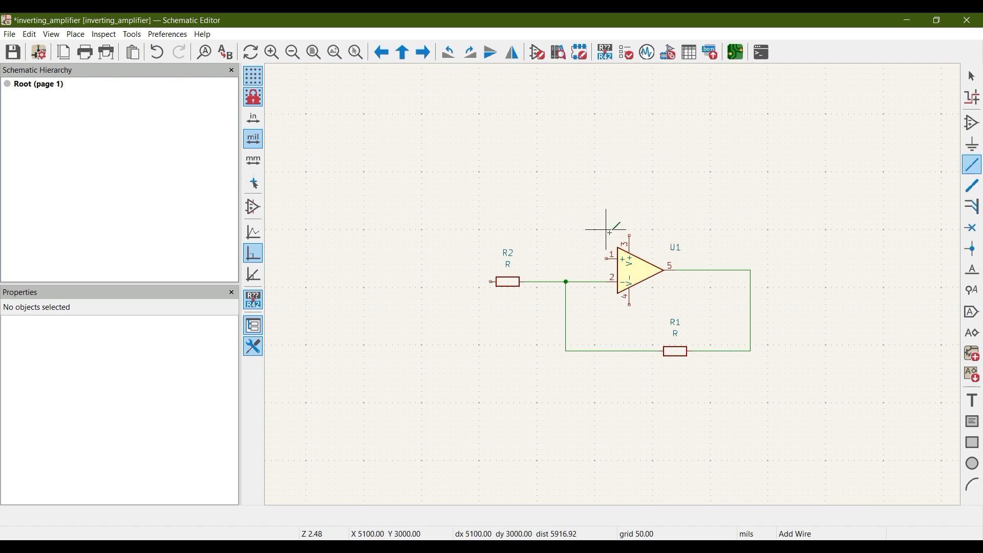
pyautogui.click(972, 148)
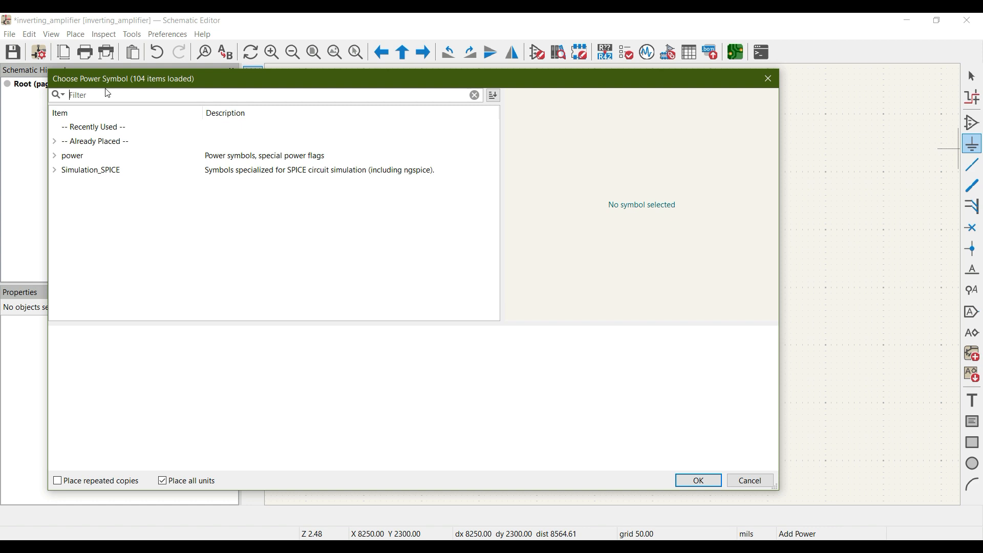
pyautogui.write('gnd')
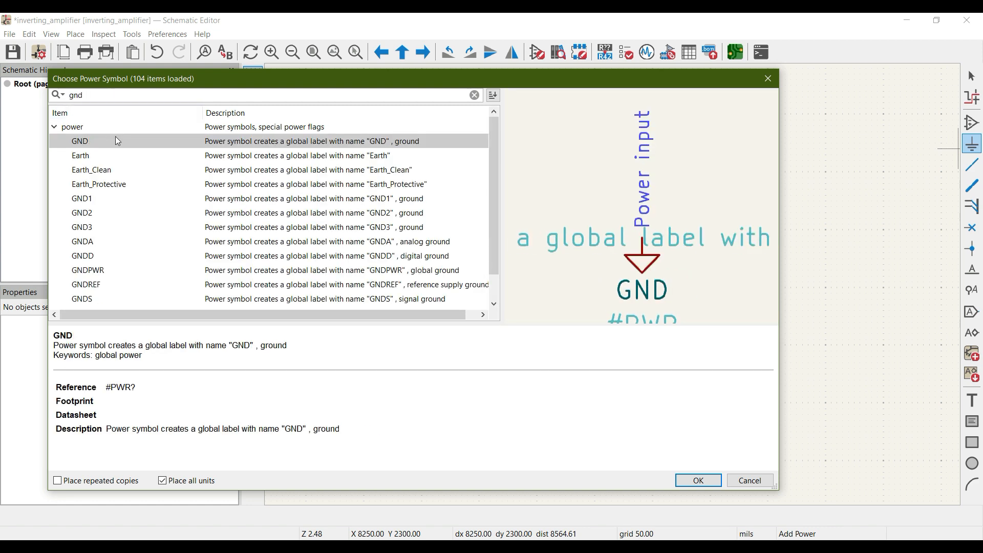
pyautogui.click(116, 145)
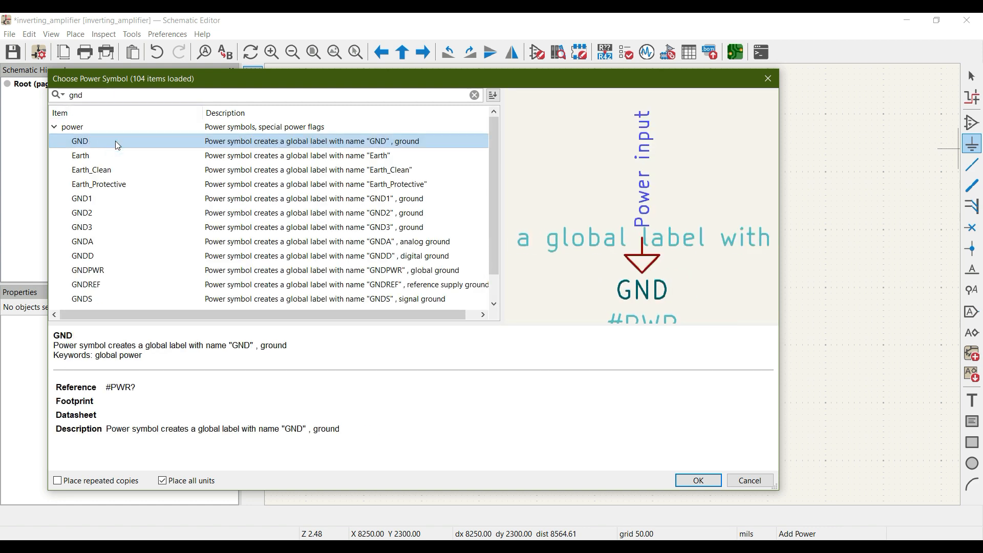
pyautogui.click(698, 481)
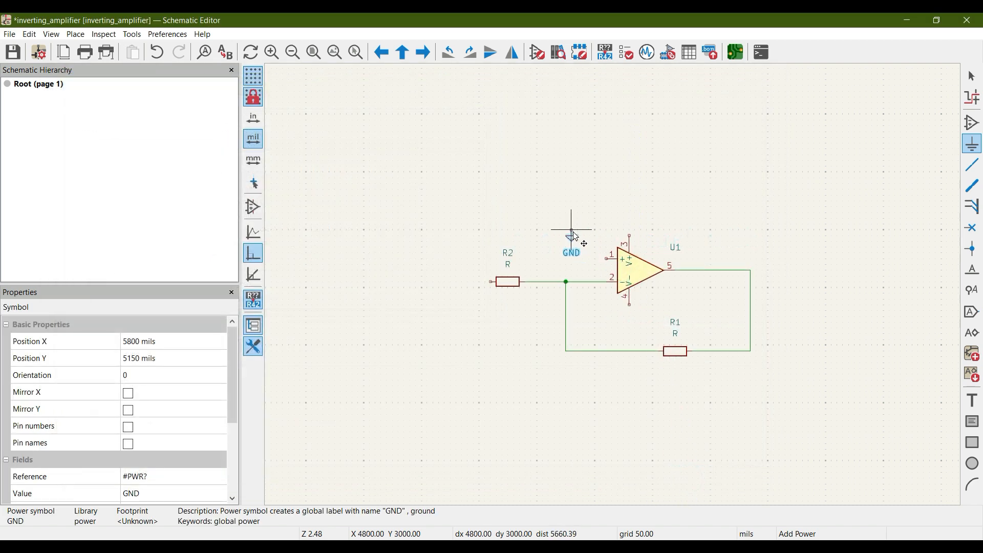
pyautogui.click(572, 230)
pyautogui.press('Escape')
# Drop the GND symbol in place above and left of the op-amp's pin 1 and rotate it 180 degrees.
pyautogui.click(574, 236)
pyautogui.rightClick(572, 236)
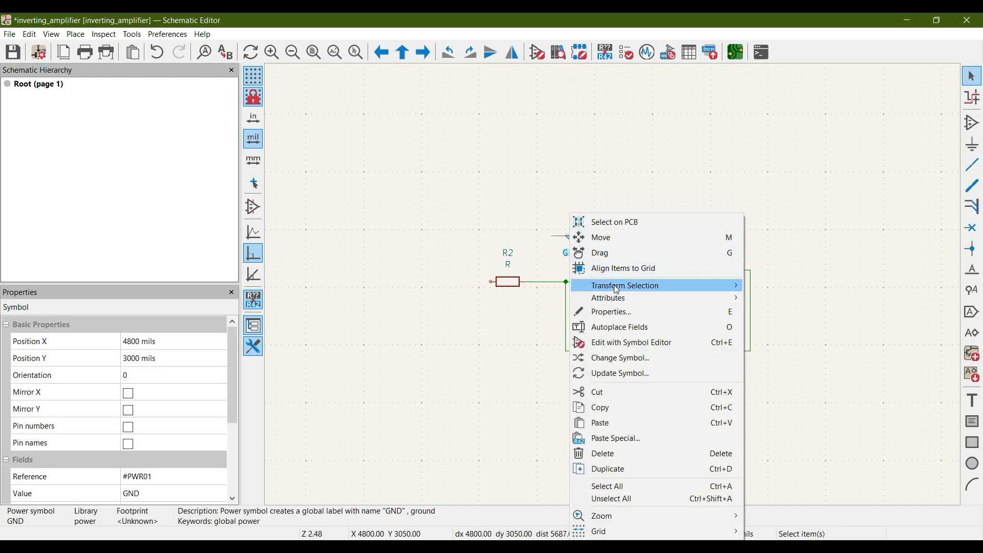
pyautogui.moveTo(604, 285)
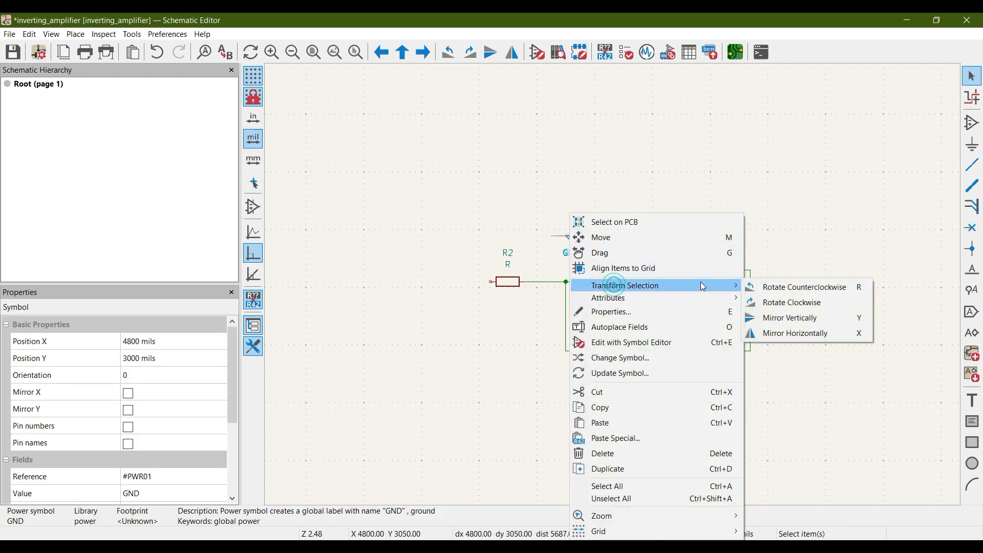
pyautogui.click(809, 289)
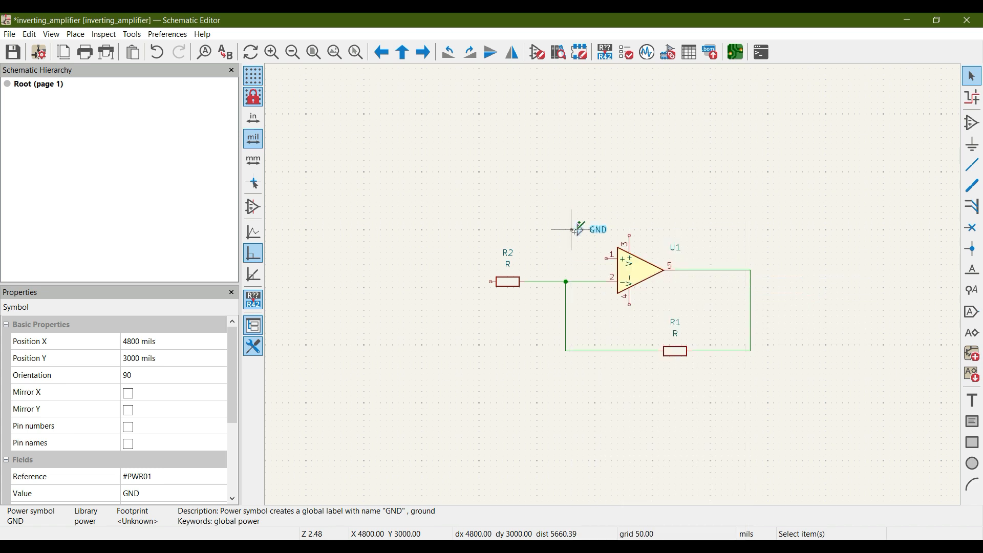
pyautogui.rightClick(577, 235)
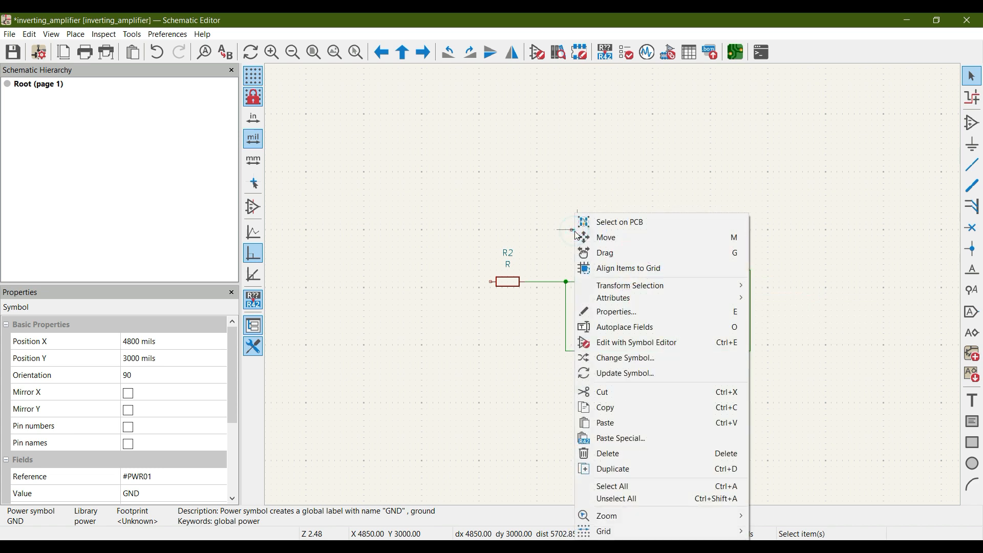
pyautogui.click(659, 285)
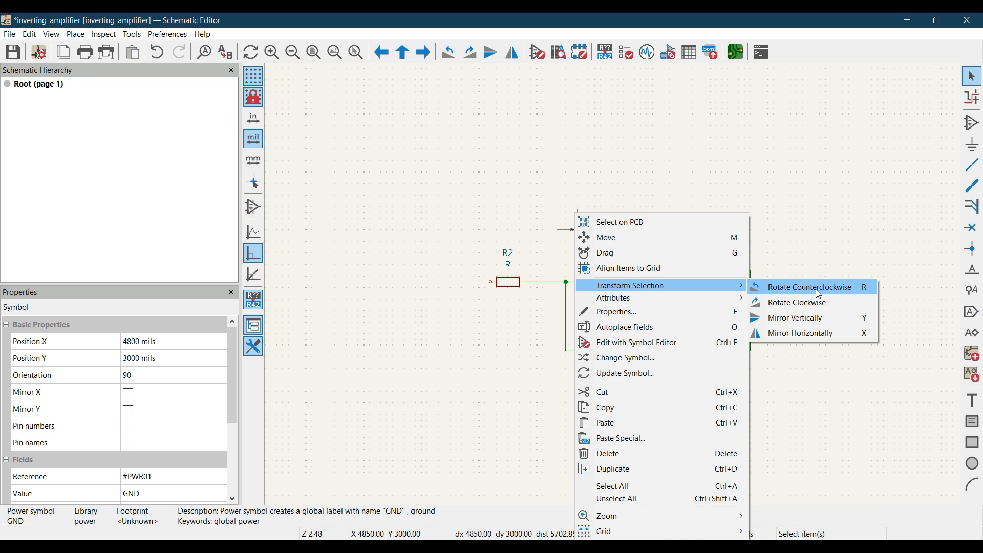
pyautogui.click(817, 290)
# Wire the GND symbol's pin down and across to the op-amp's pin 1.
pyautogui.scroll(4, 589, 241)
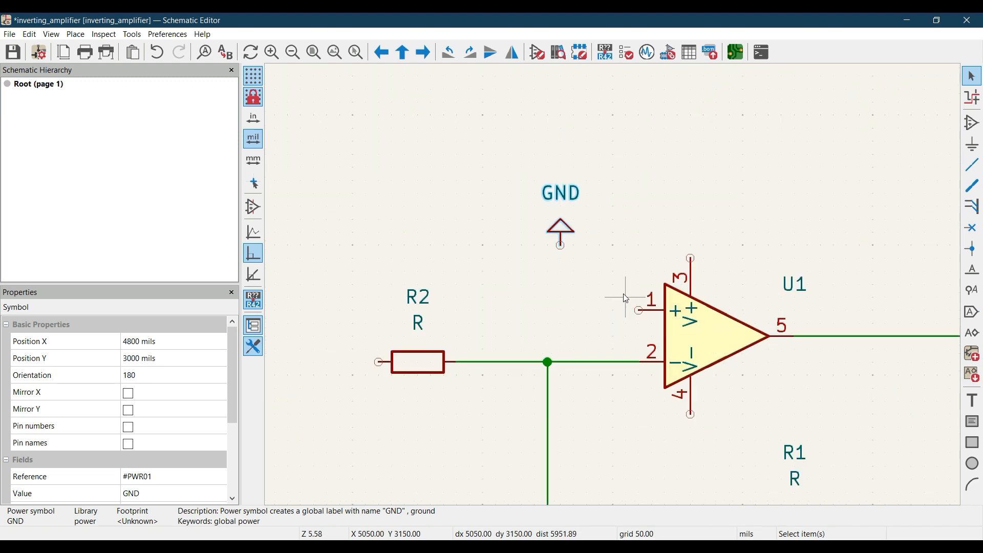
pyautogui.click(972, 165)
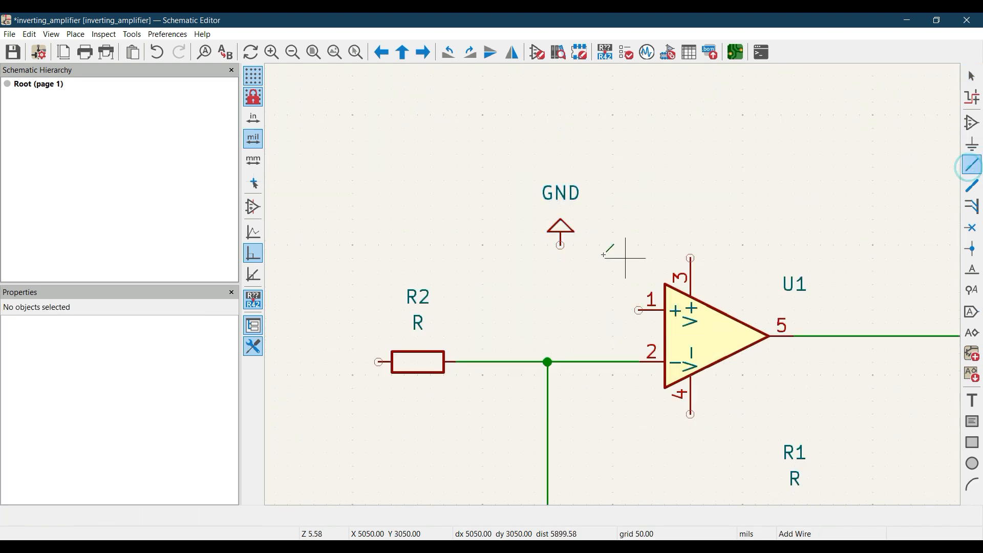
pyautogui.click(561, 245)
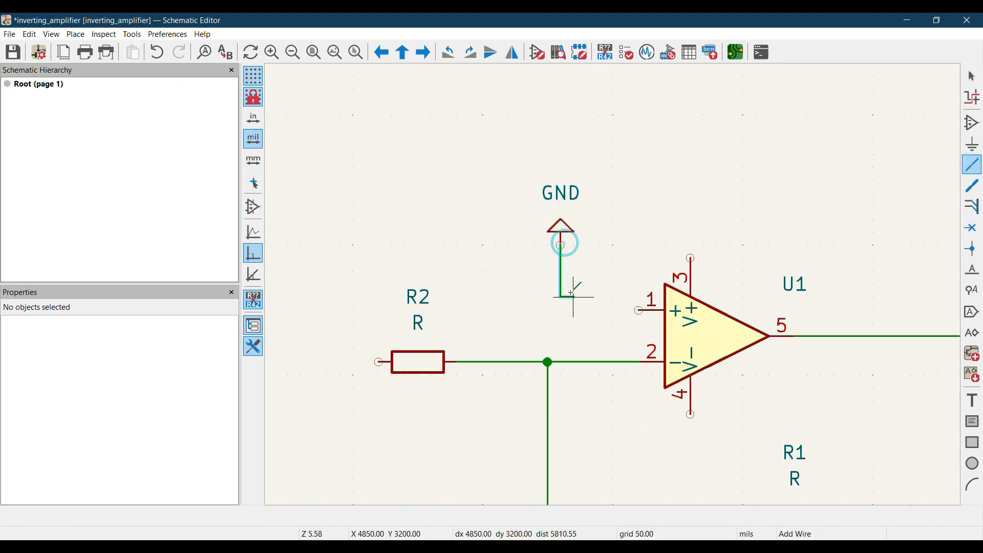
pyautogui.click(640, 311)
# Place a VCC power symbol directly above the op-amp's pin 3, at about X 5300, Y 2850 mils.
pyautogui.scroll(-4, 680, 253)
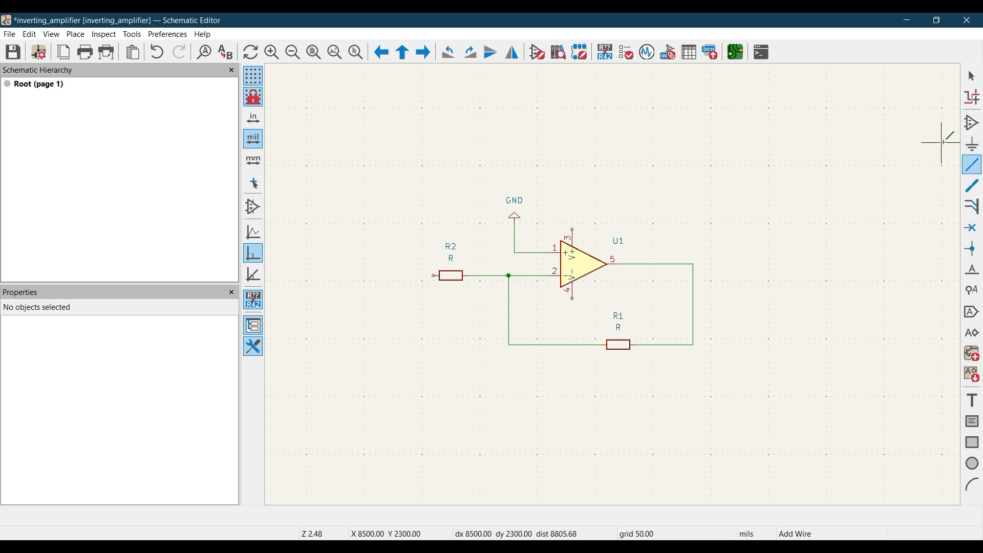
pyautogui.click(973, 142)
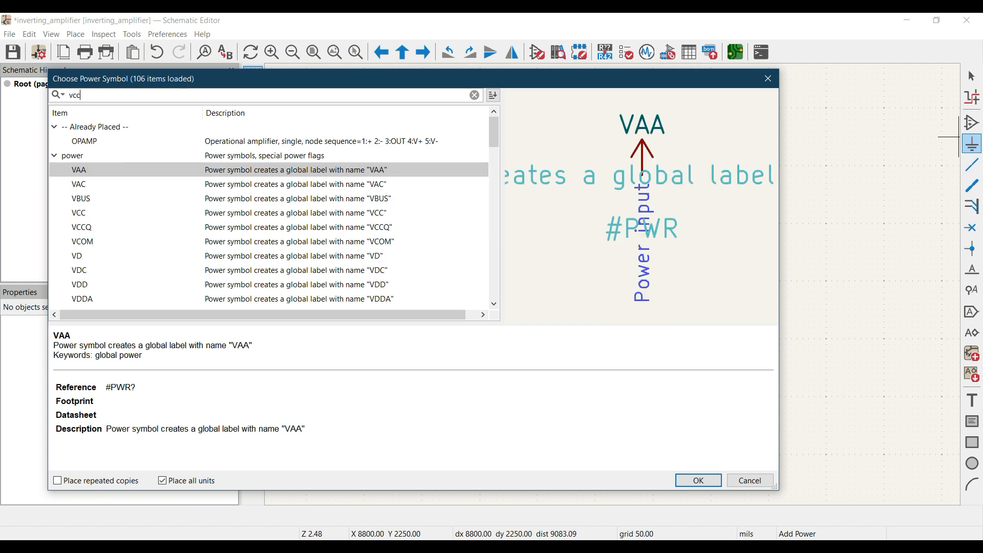
pyautogui.click(104, 169)
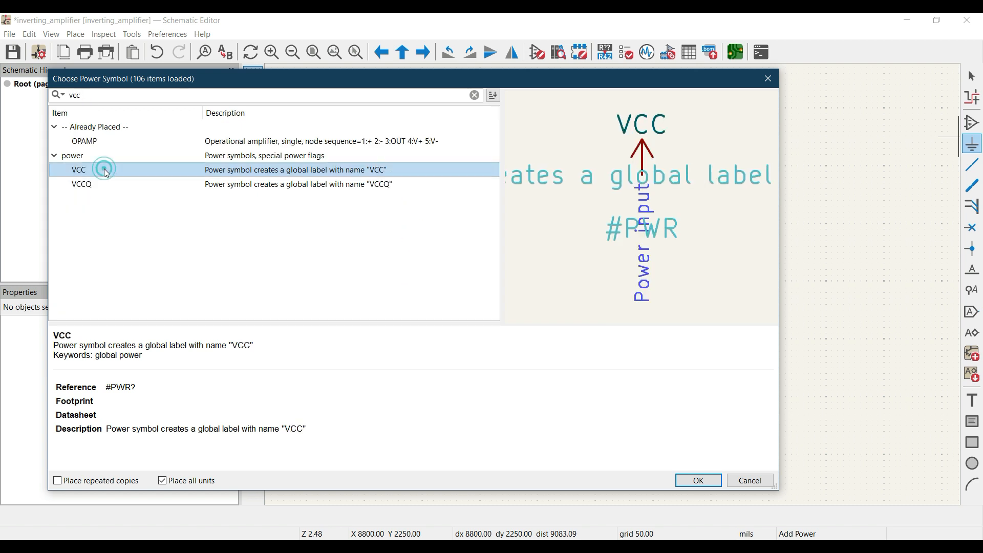
pyautogui.click(699, 481)
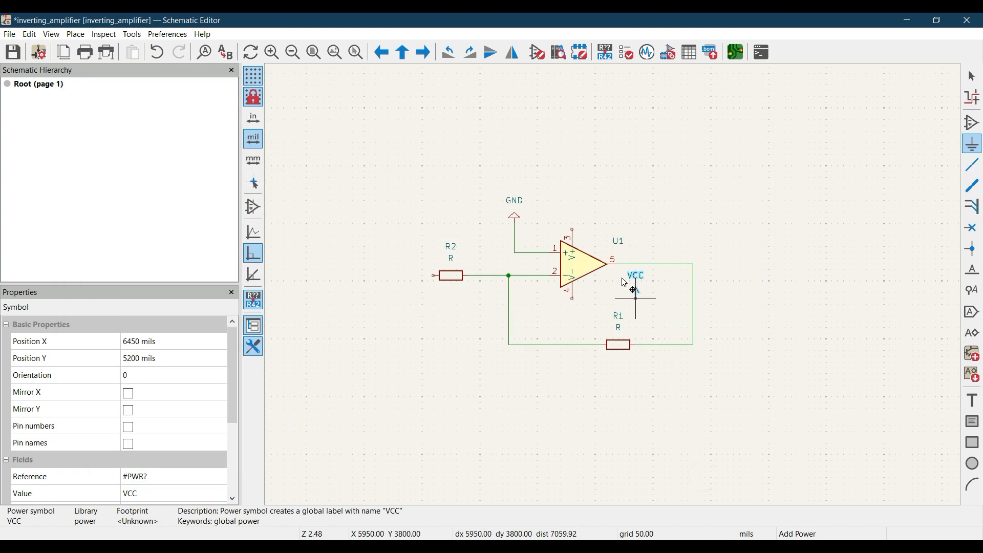
pyautogui.click(573, 211)
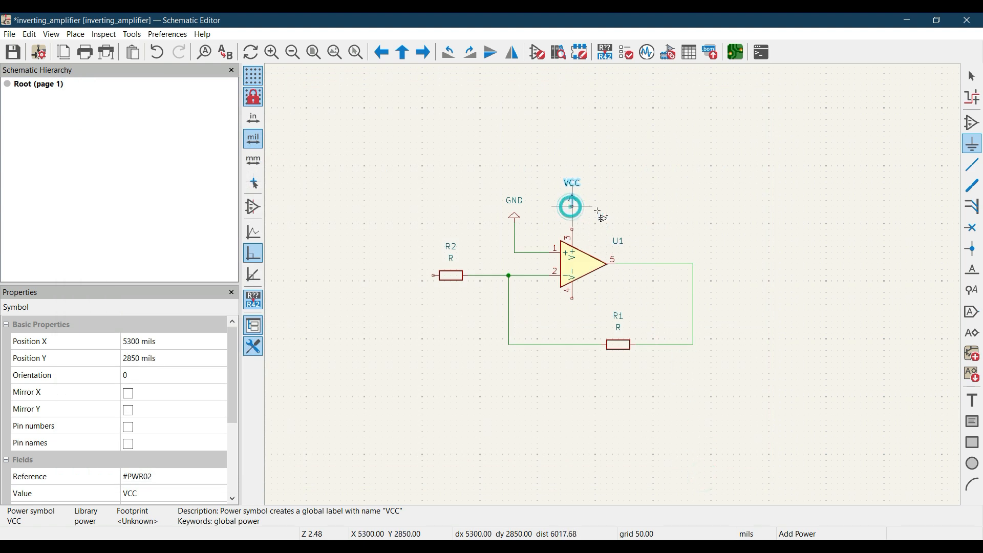
# Place a VEE power symbol rotated 180 degrees directly below the op-amp's pin 4, at about X 5300, Y 3800 mils.
pyautogui.click(688, 213)
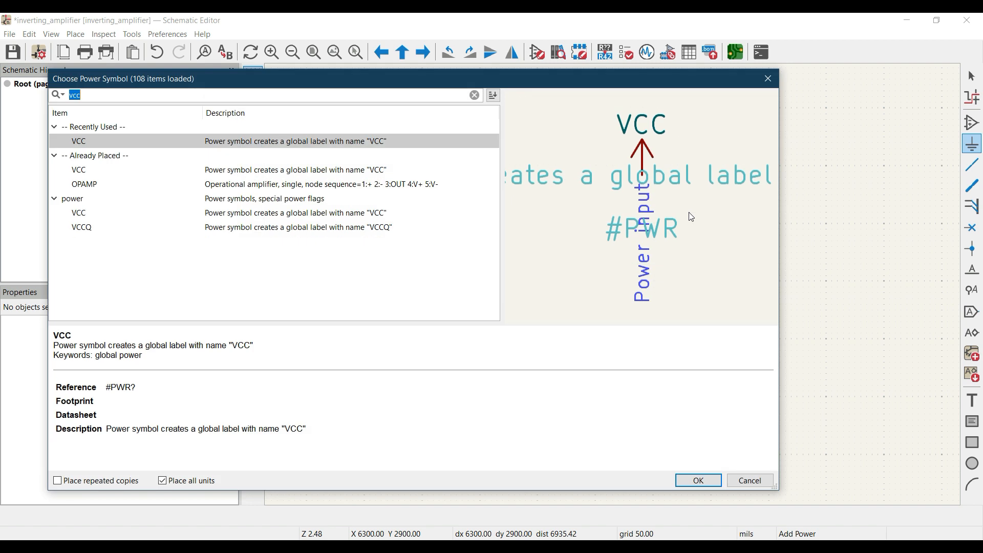
pyautogui.write('vee')
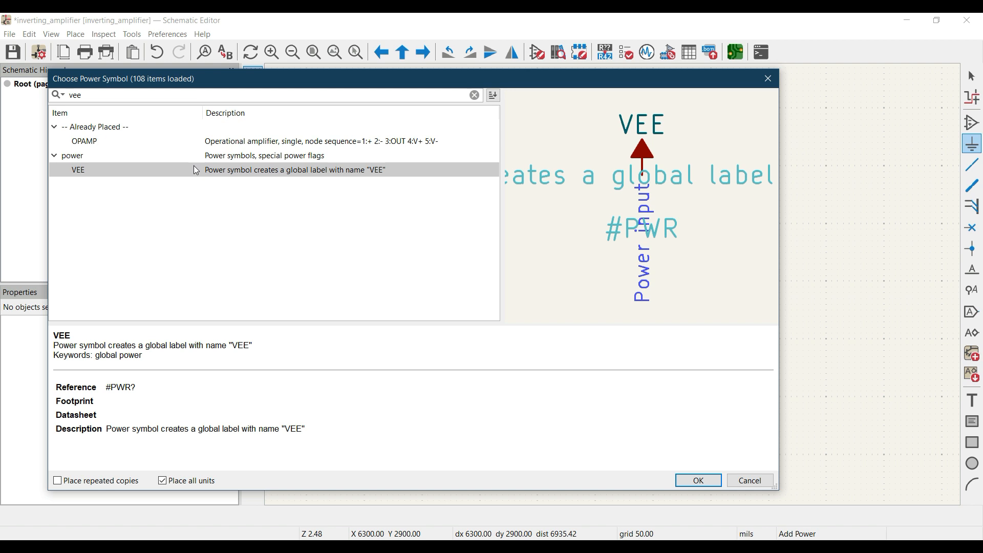
pyautogui.click(362, 175)
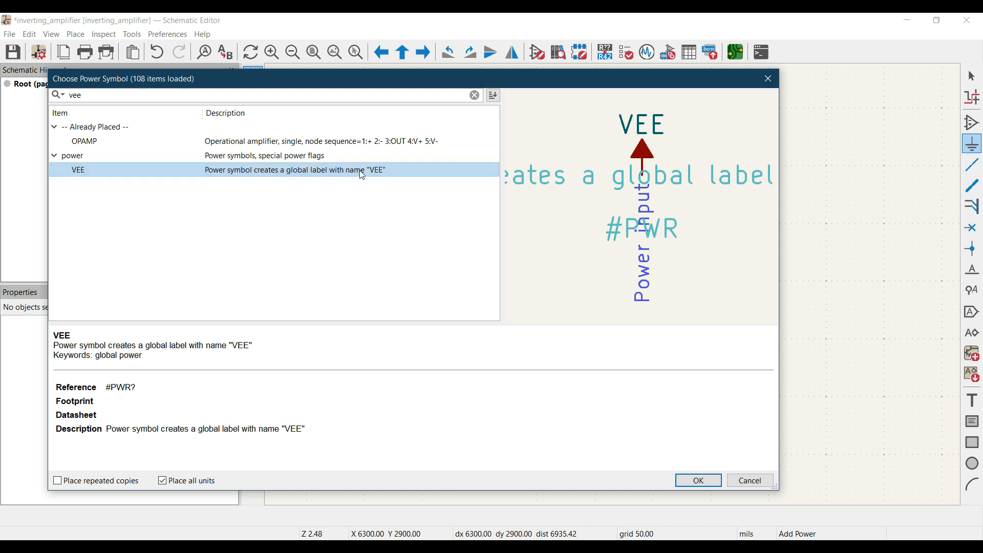
pyautogui.click(698, 480)
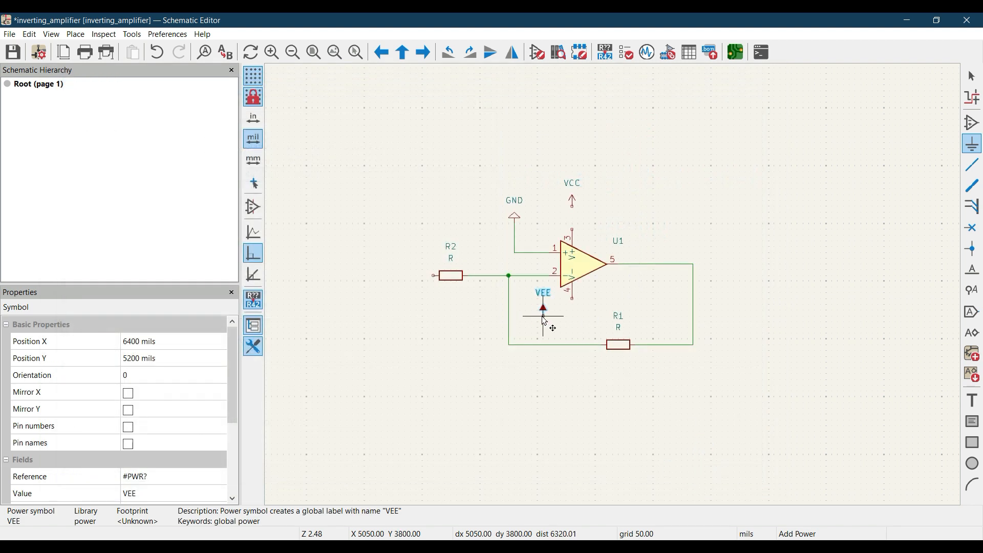
pyautogui.press('r')
pyautogui.press('r')
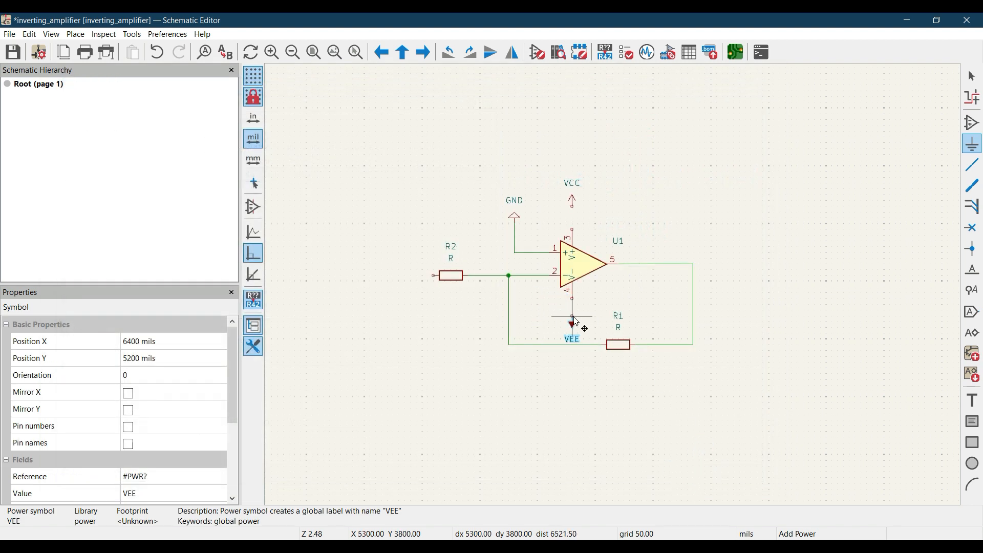
pyautogui.click(576, 322)
# Wire VCC to the op-amp's pin 3 and pin 4 to VEE.
pyautogui.scroll(3, 576, 322)
pyautogui.keyDown('shift'); pyautogui.scroll(2, 659, 260); pyautogui.keyUp('shift')
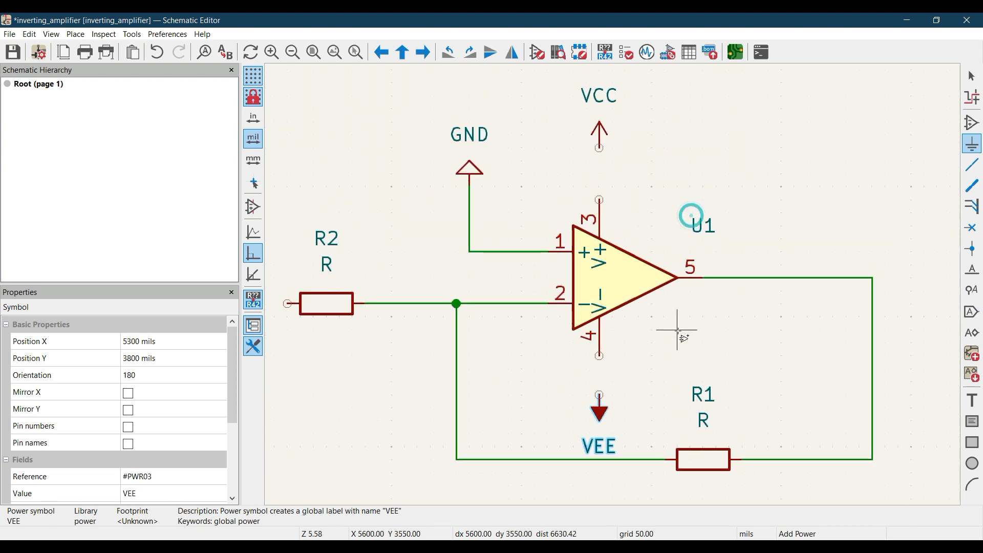
pyautogui.click(973, 166)
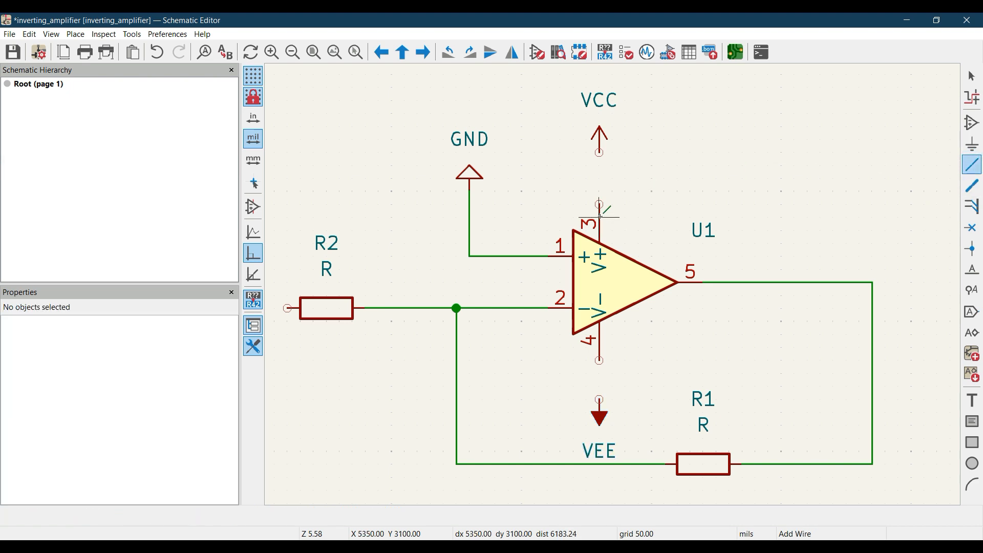
pyautogui.click(599, 152)
pyautogui.click(599, 204)
pyautogui.click(599, 360)
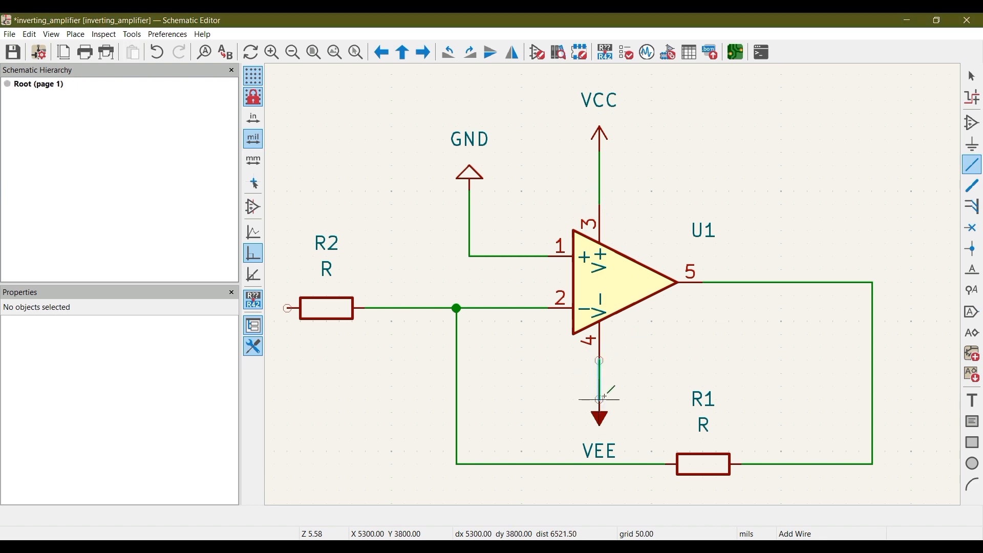
pyautogui.click(599, 399)
# Place an input-shaped global label named OUT on the upper-right corner of the op-amp's output wire.
pyautogui.scroll(-3, 691, 352)
pyautogui.moveTo(638, 277); pyautogui.dragTo(660, 331, button='middle')
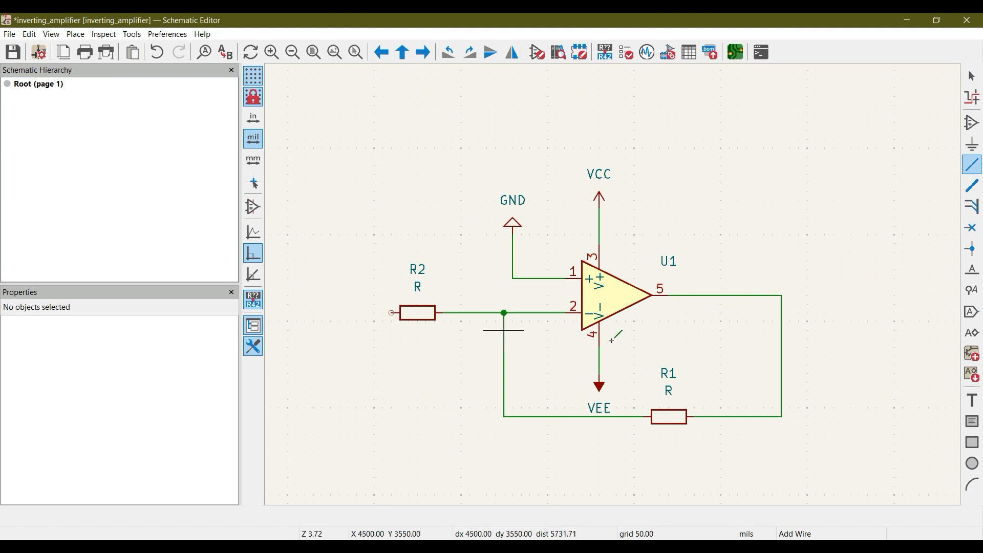
pyautogui.click(972, 312)
pyautogui.click(797, 263)
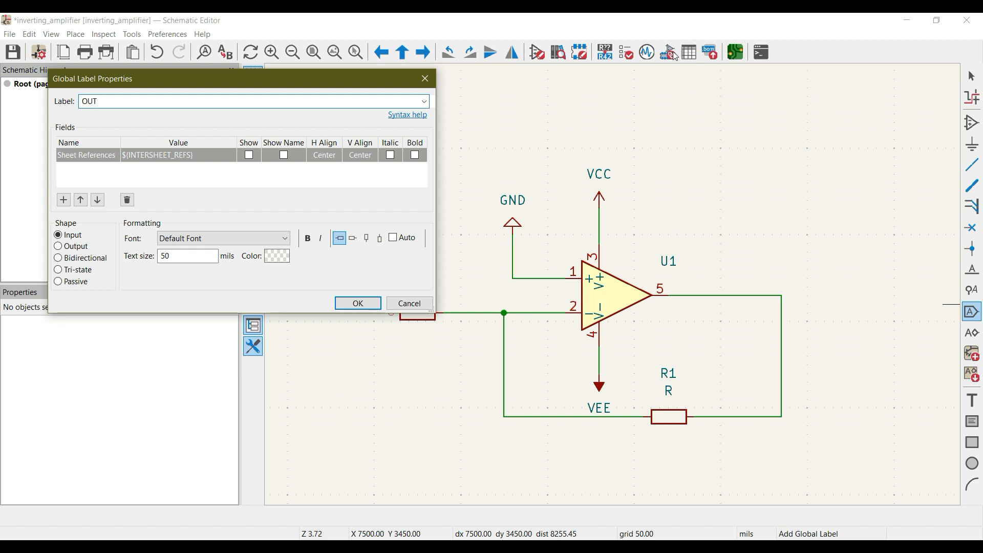
pyautogui.click(358, 303)
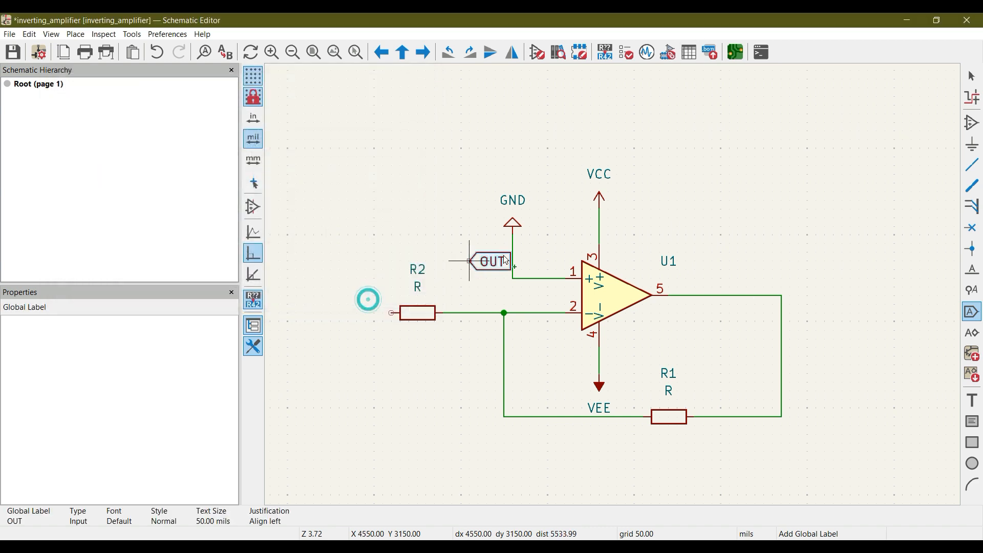
pyautogui.click(781, 296)
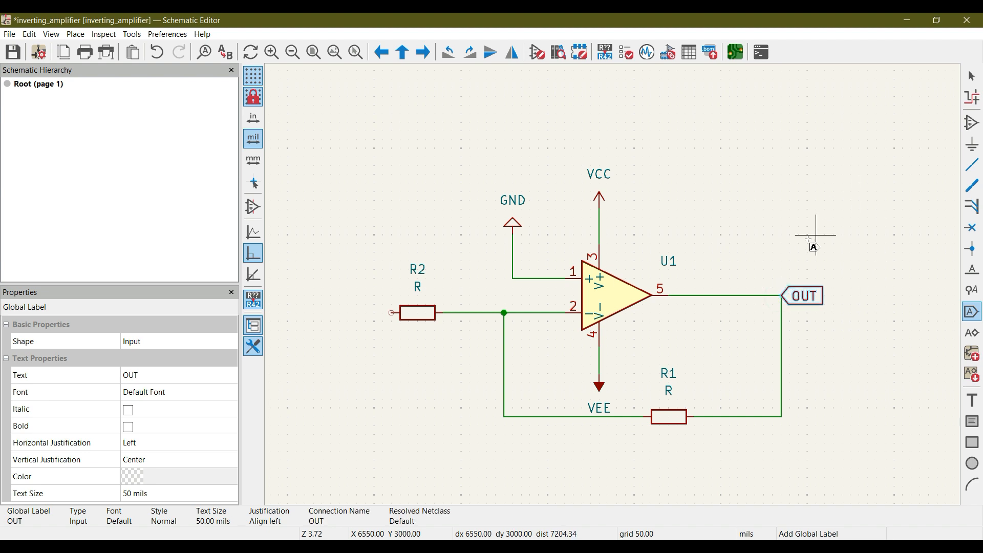
# Place a horizontally mirrored global label named IN left of R2 and level with it, at about X 3900, Y 3450 mils.
pyautogui.click(347, 256)
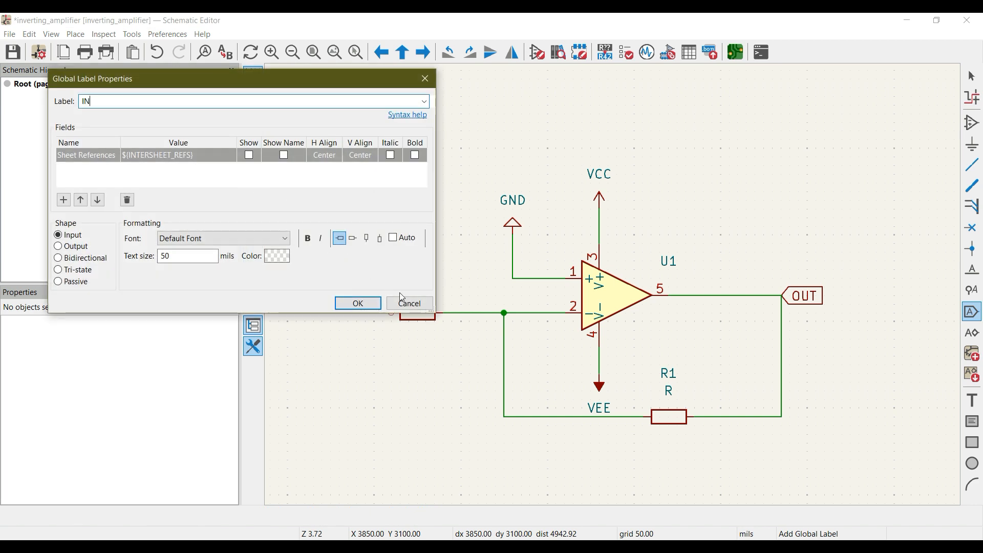
pyautogui.click(359, 303)
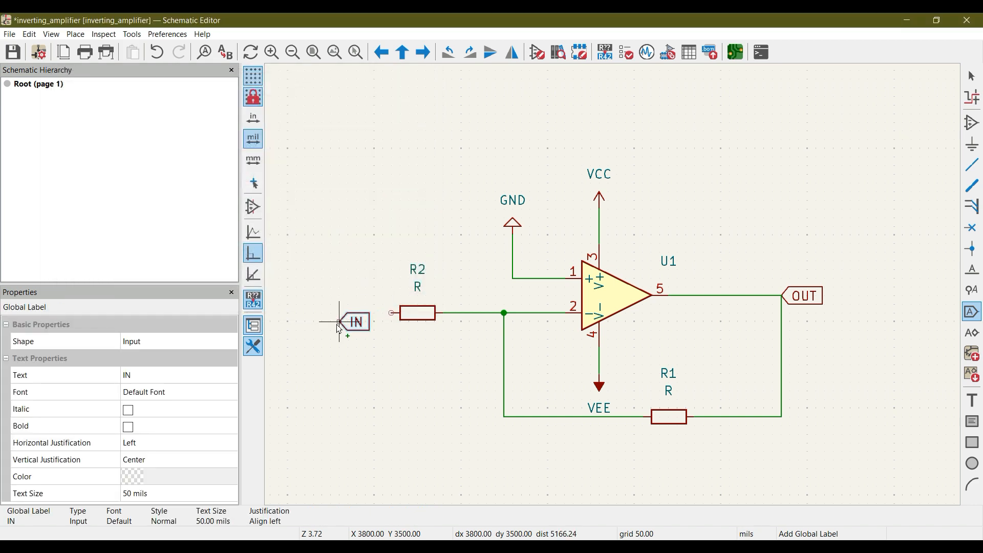
pyautogui.press('x')
pyautogui.click(357, 313)
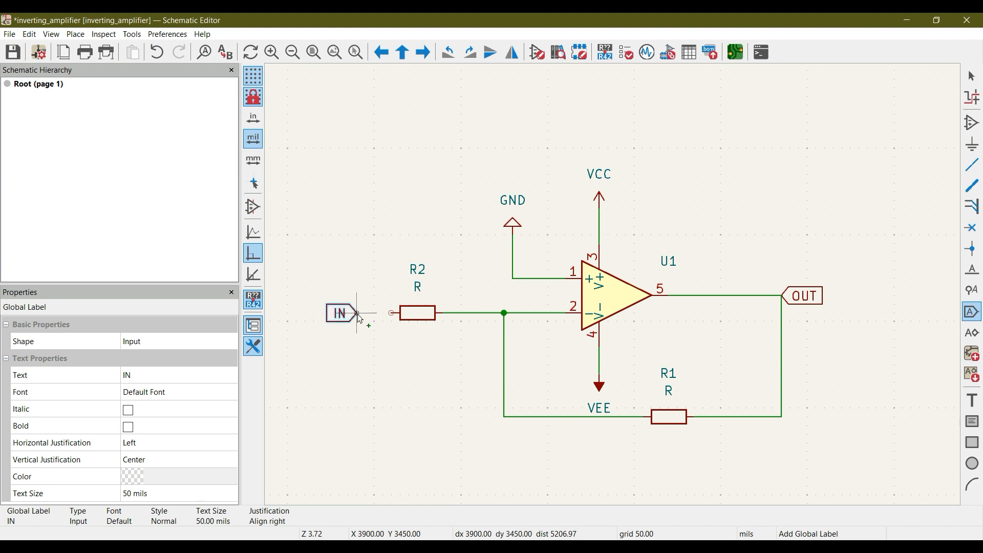
# Wire R2's left end to the IN label.
pyautogui.click(971, 167)
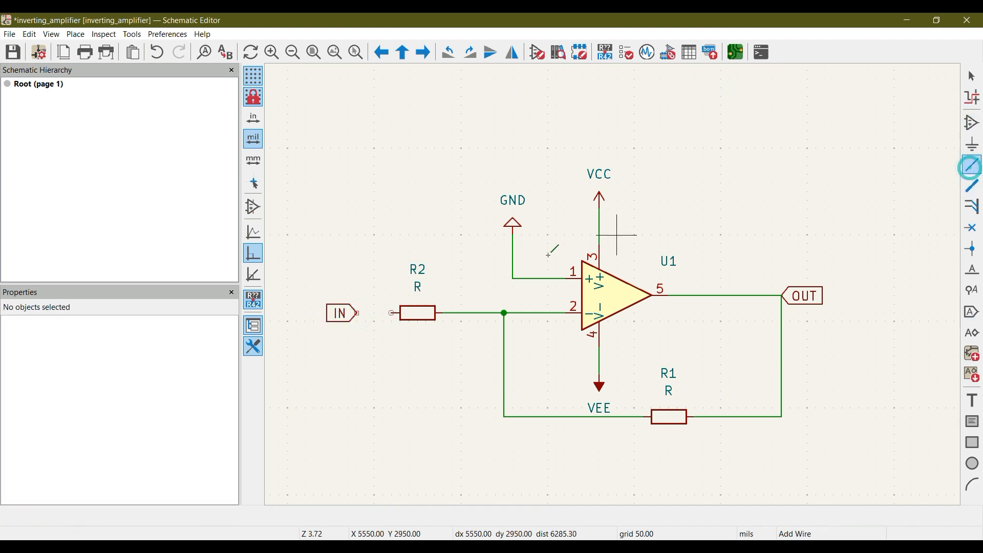
pyautogui.click(391, 311)
pyautogui.click(357, 313)
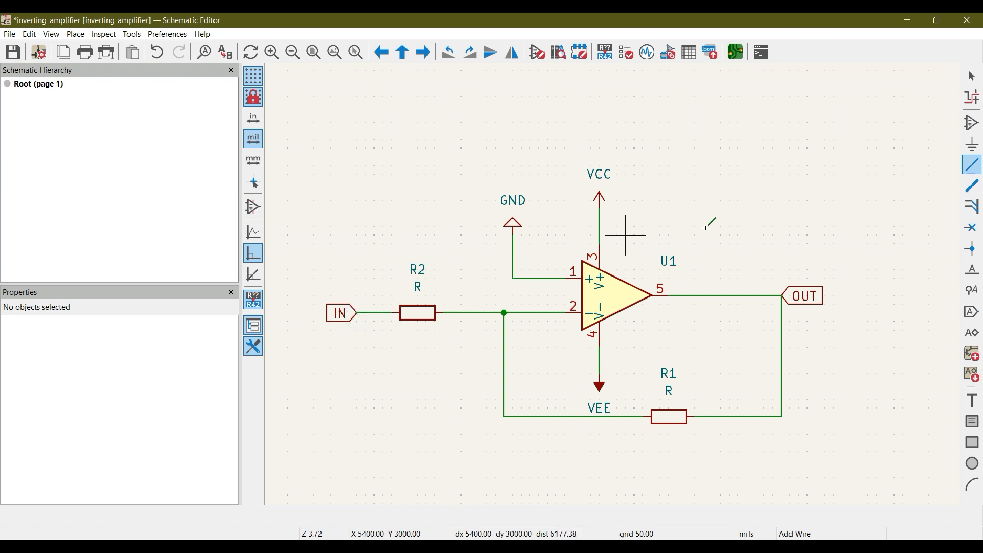
pyautogui.scroll(-2, 783, 228)
pyautogui.scroll(2, 605, 277)
pyautogui.scroll(-2, 724, 228)
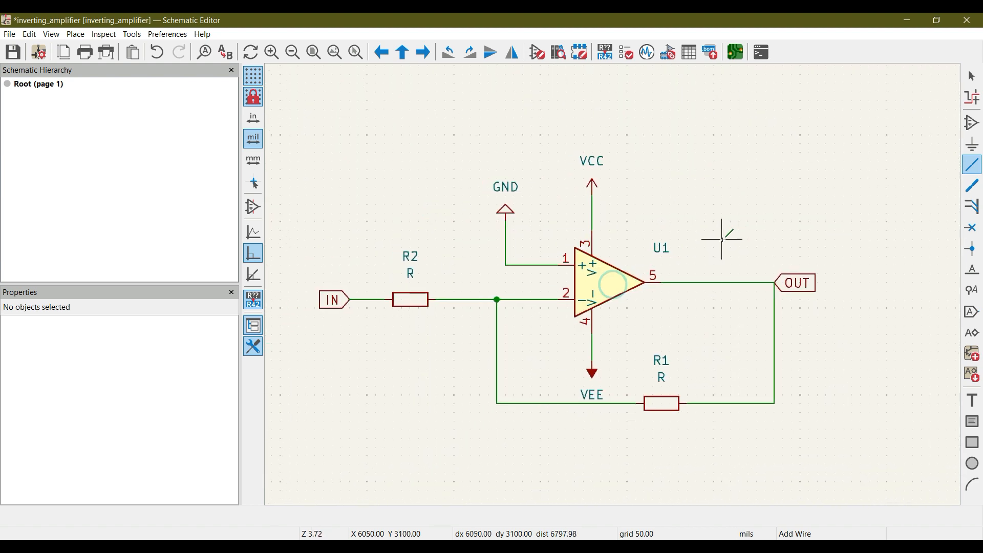
pyautogui.scroll(2, 719, 219)
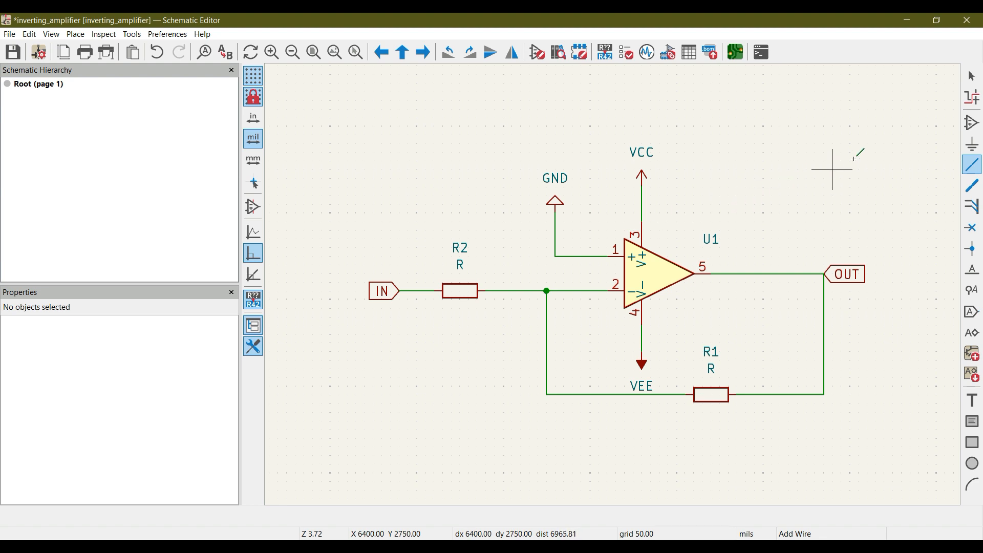
# Place a VDC voltage source from the Simulation_SPICE library above and right of the op-amp, at X 6250, Y 2150 mils.
pyautogui.click(972, 123)
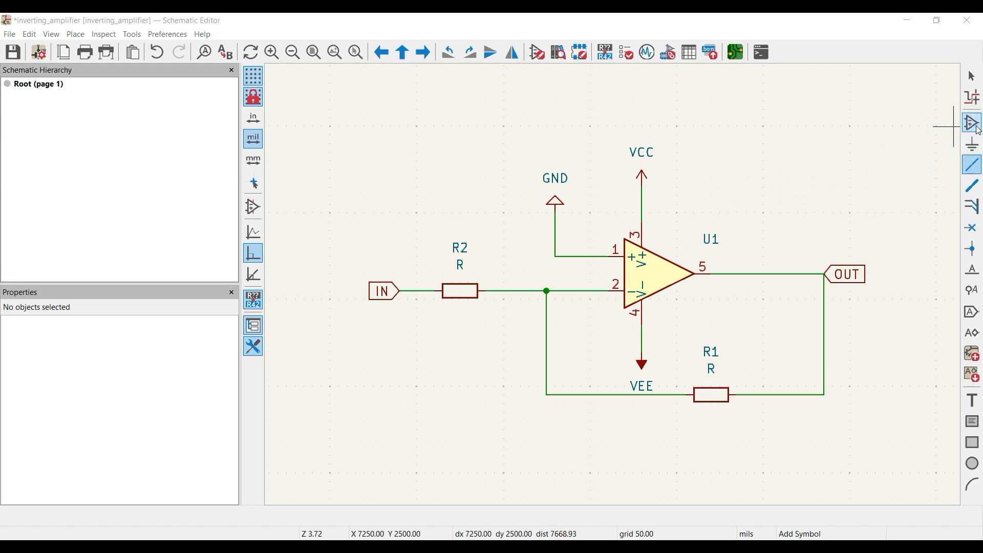
pyautogui.click(476, 131)
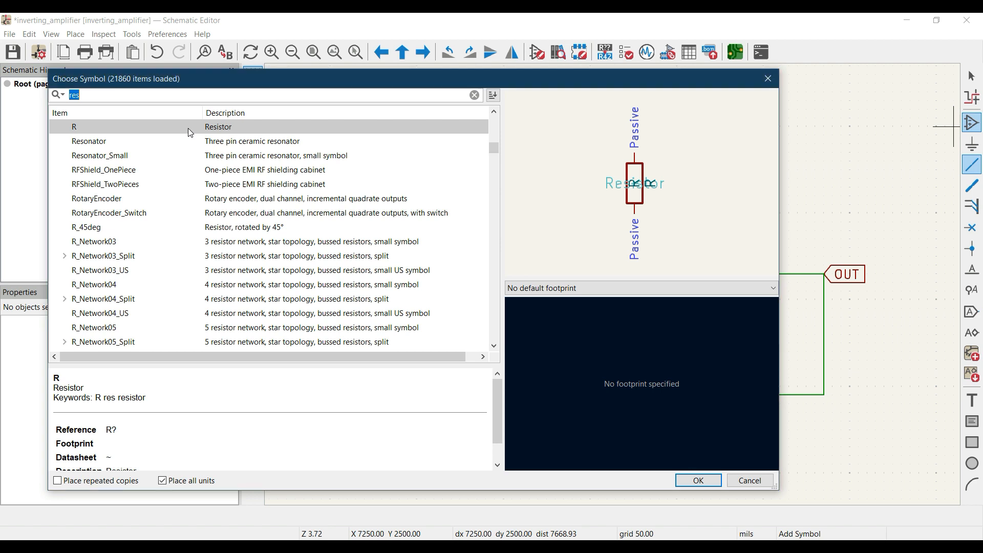
pyautogui.write('vdc')
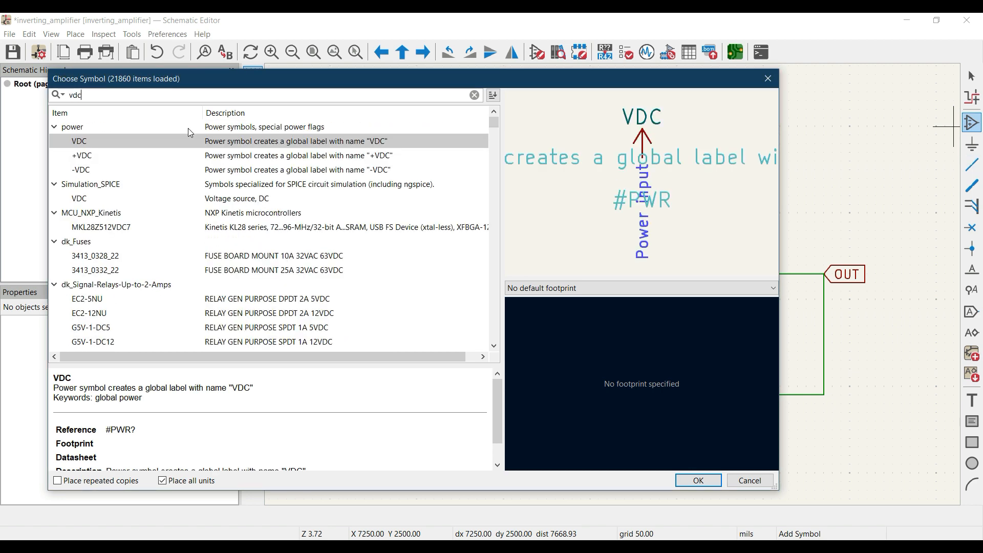
pyautogui.click(210, 147)
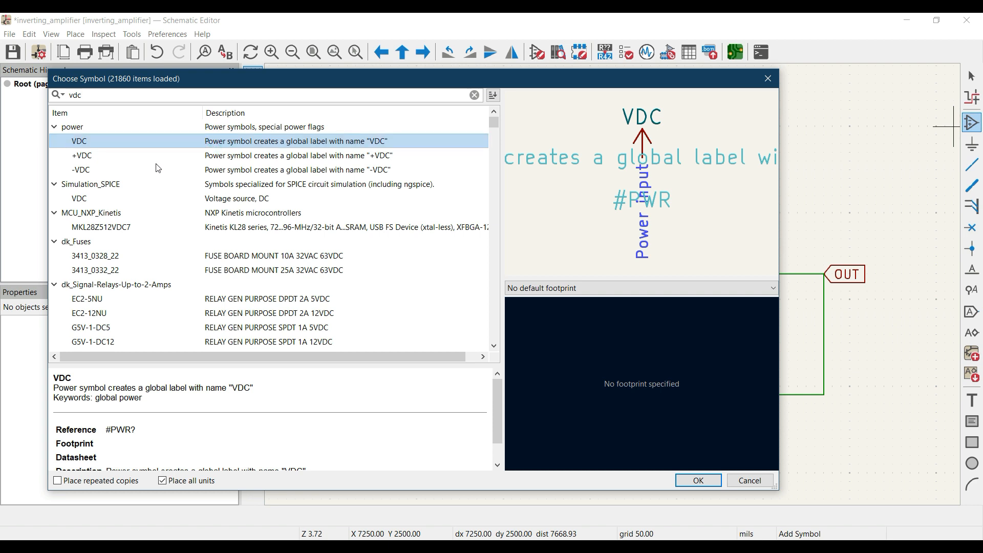
pyautogui.click(185, 188)
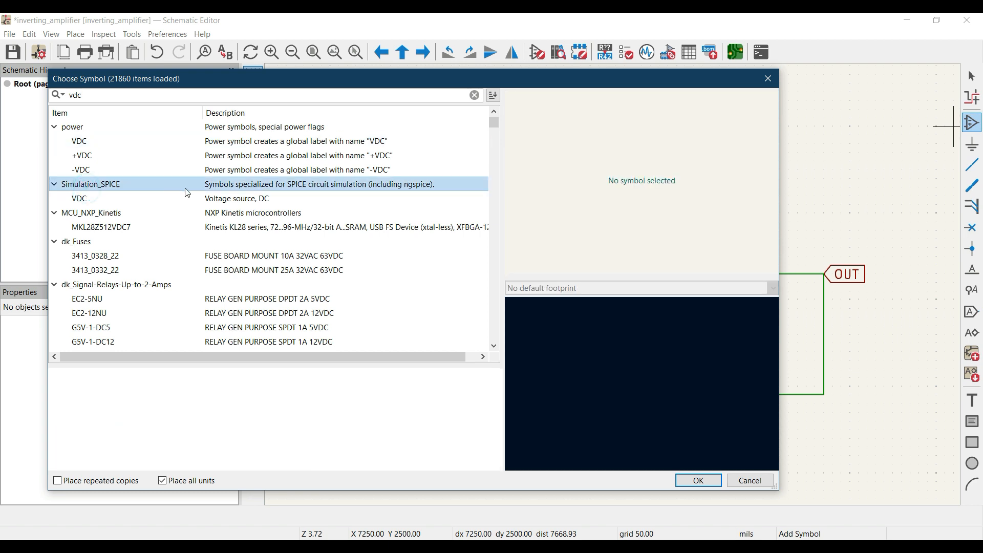
pyautogui.click(96, 202)
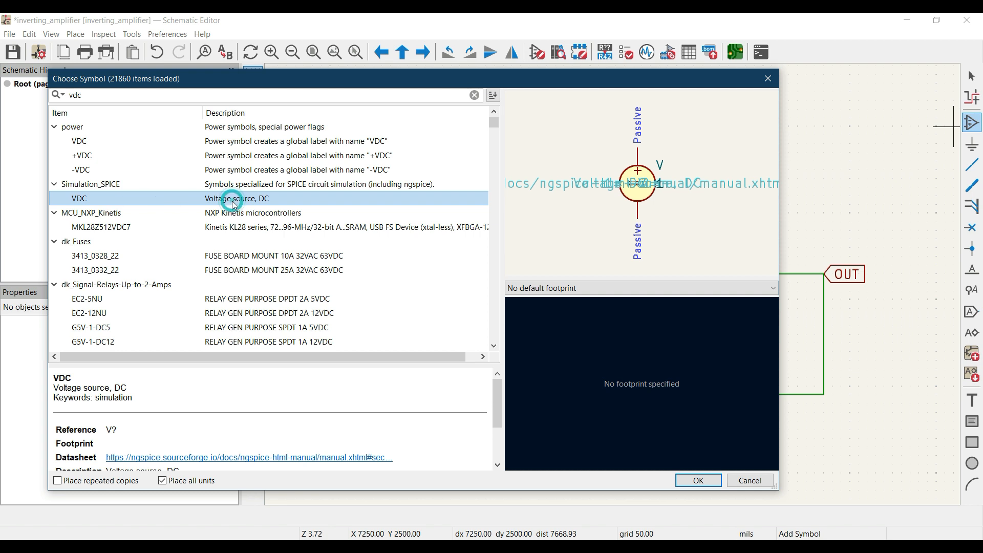
pyautogui.click(716, 479)
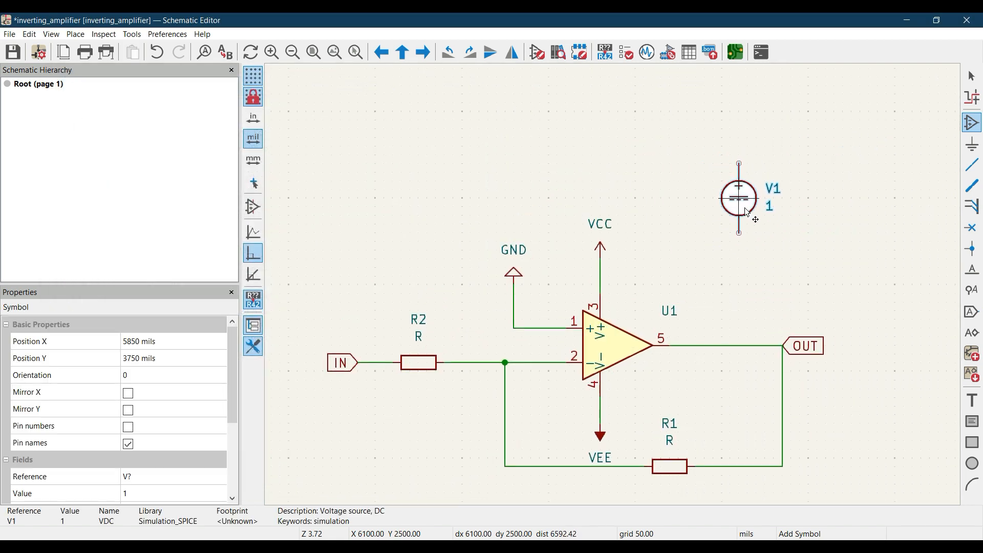
pyautogui.click(765, 139)
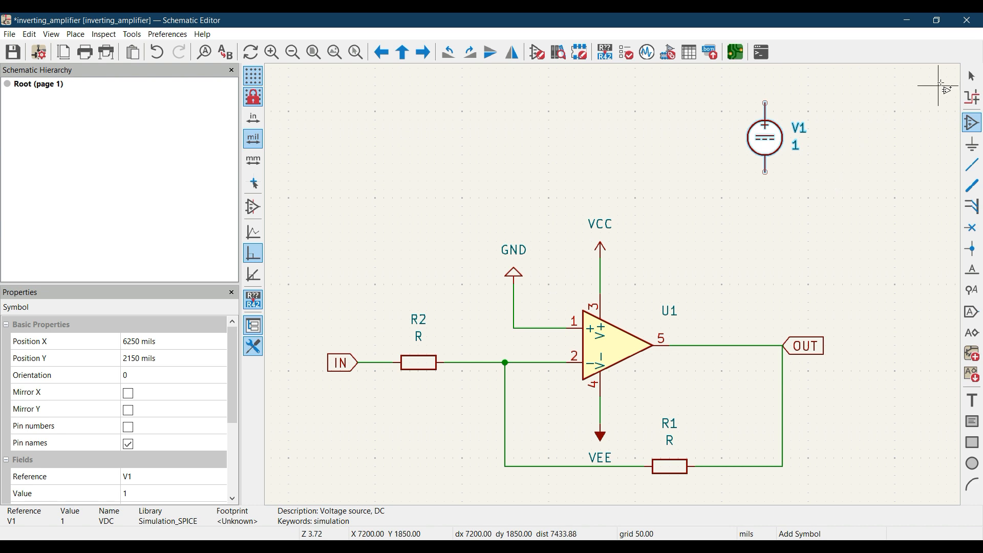
# Duplicate DC source V1 and place the copy directly below it at X 6250, Y 2650 mils.
pyautogui.click(973, 77)
pyautogui.click(775, 150)
pyautogui.rightClick(774, 148)
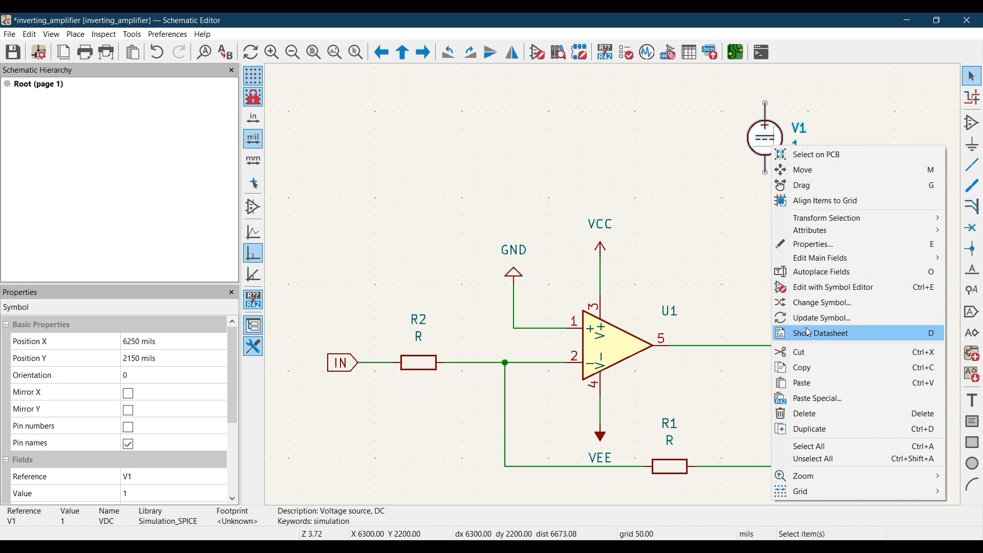
pyautogui.click(818, 429)
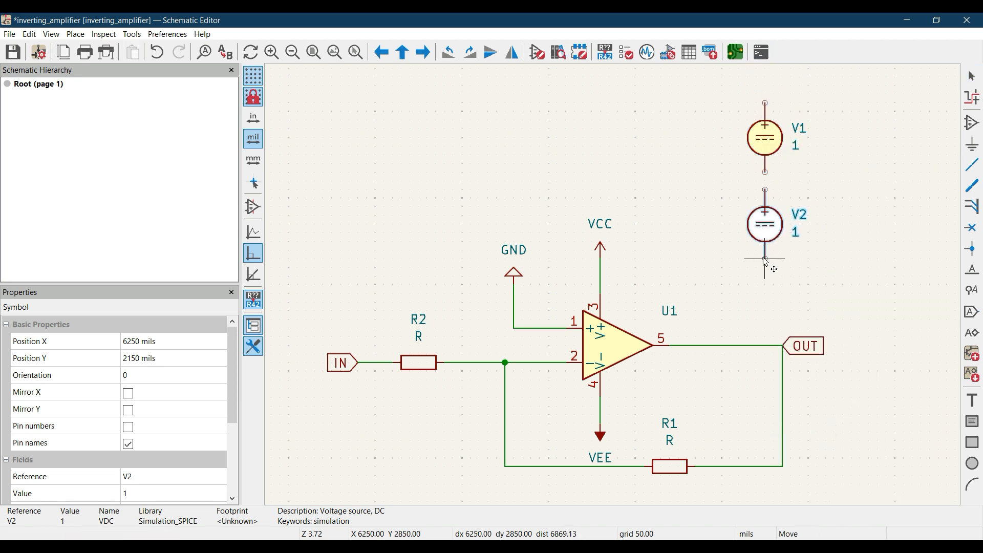
pyautogui.click(765, 261)
pyautogui.moveTo(816, 202); pyautogui.dragTo(900, 191, button='middle')
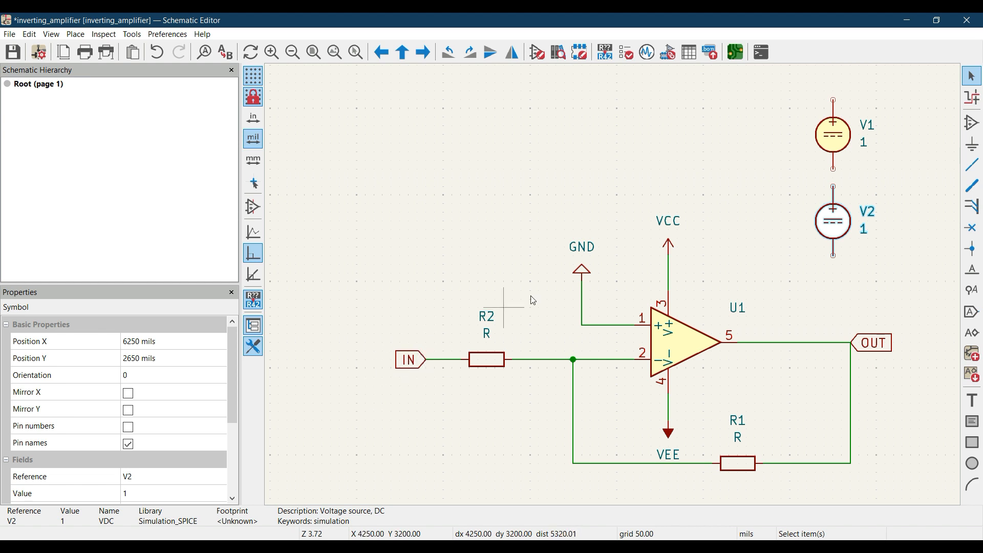
# Place a VSIN sinusoidal source from the Simulation_SPICE library below and left of the IN label, at X 3450, Y 3900 mils.
pyautogui.click(972, 123)
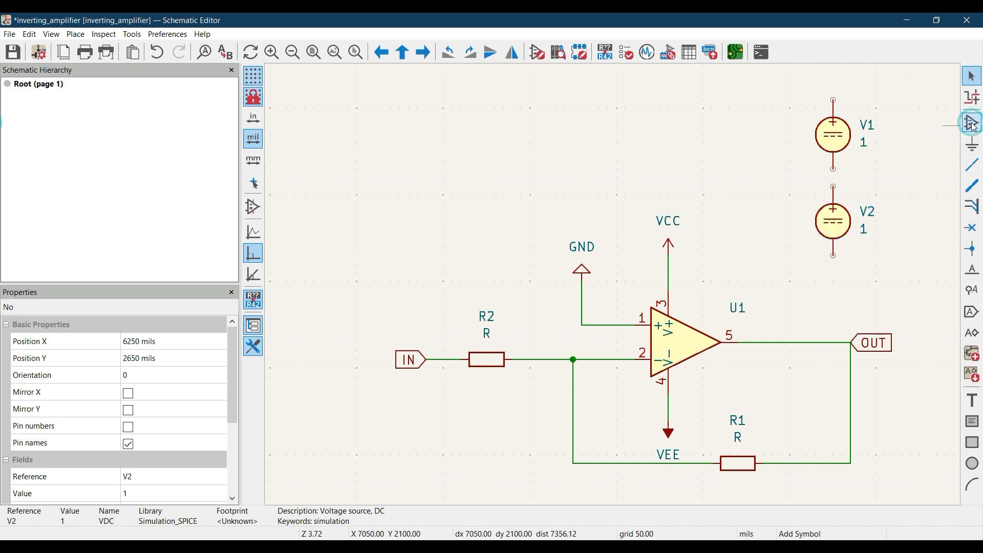
pyautogui.click(662, 101)
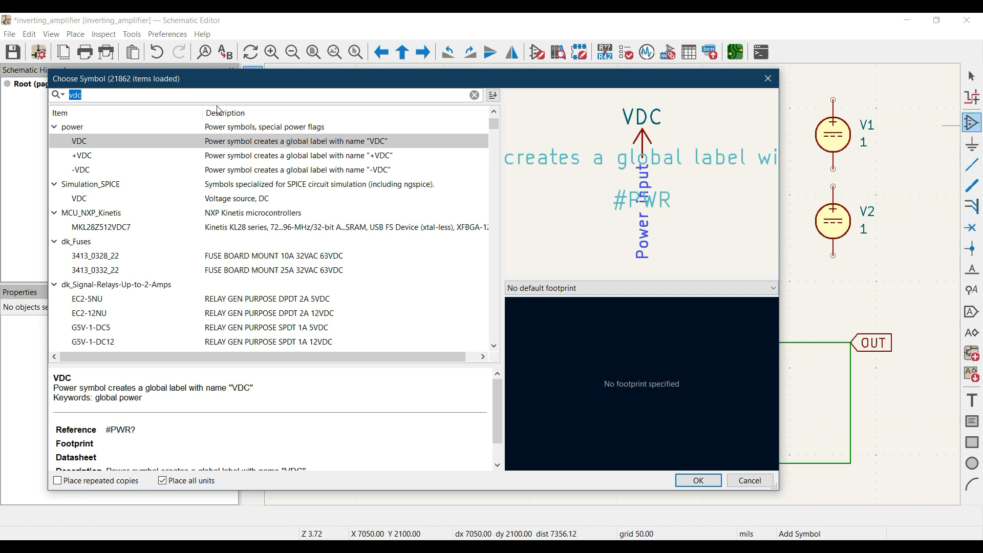
pyautogui.write('vsin')
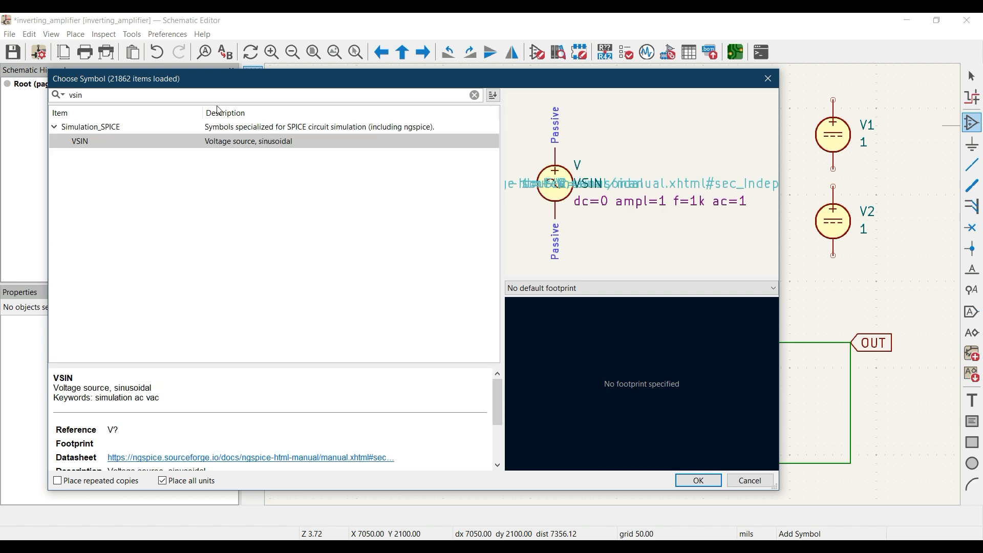
pyautogui.click(225, 144)
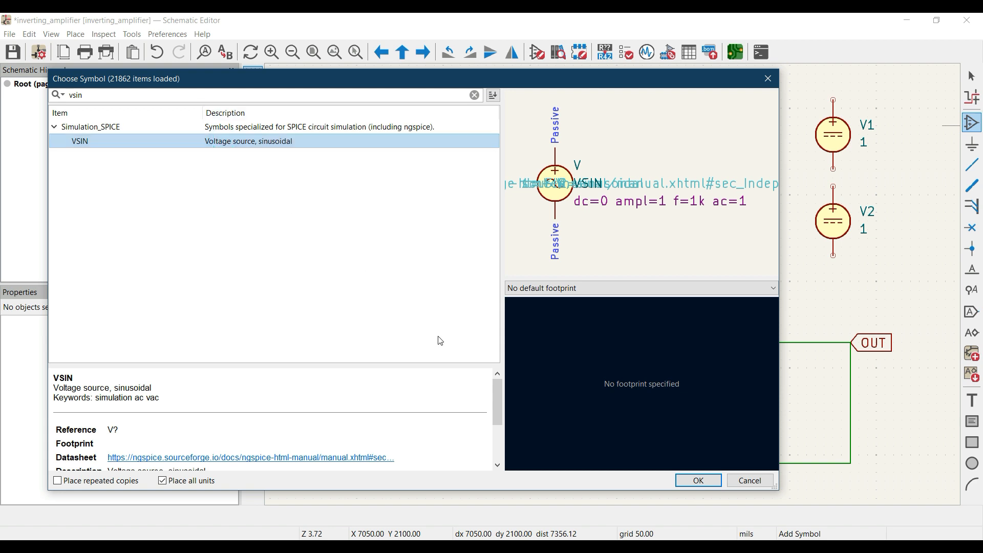
pyautogui.click(698, 480)
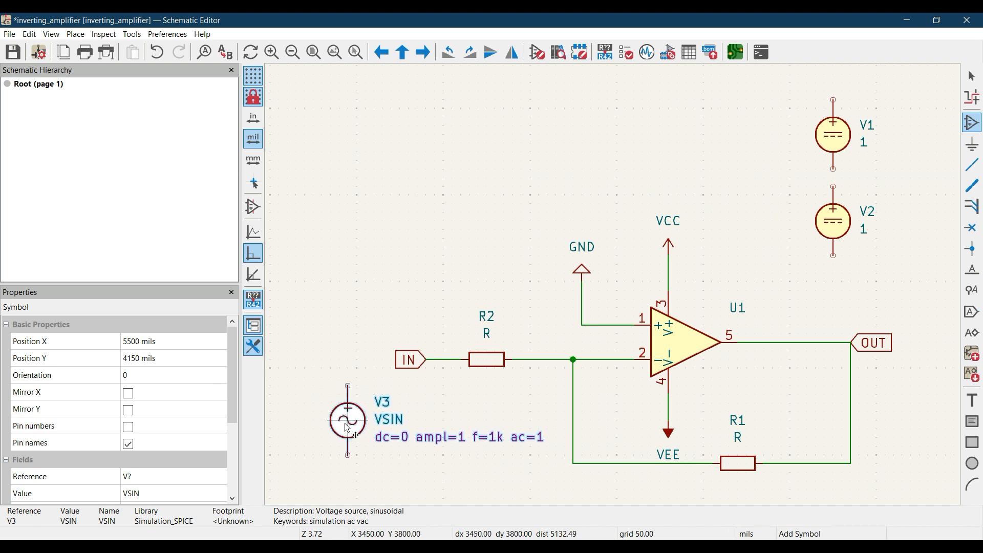
pyautogui.moveTo(347, 428); pyautogui.dragTo(322, 352, button='middle')
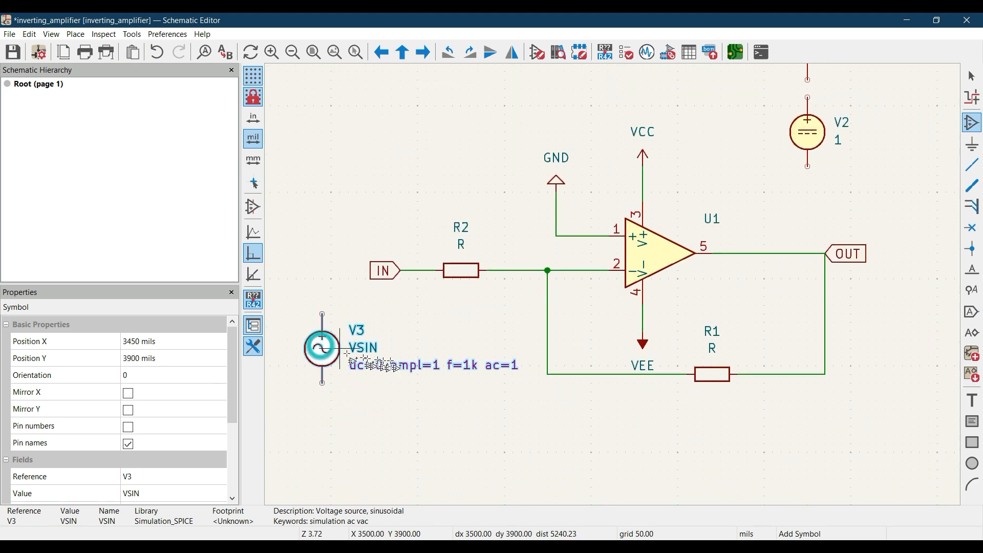
pyautogui.click(322, 352)
pyautogui.moveTo(763, 291); pyautogui.dragTo(758, 371, button='middle')
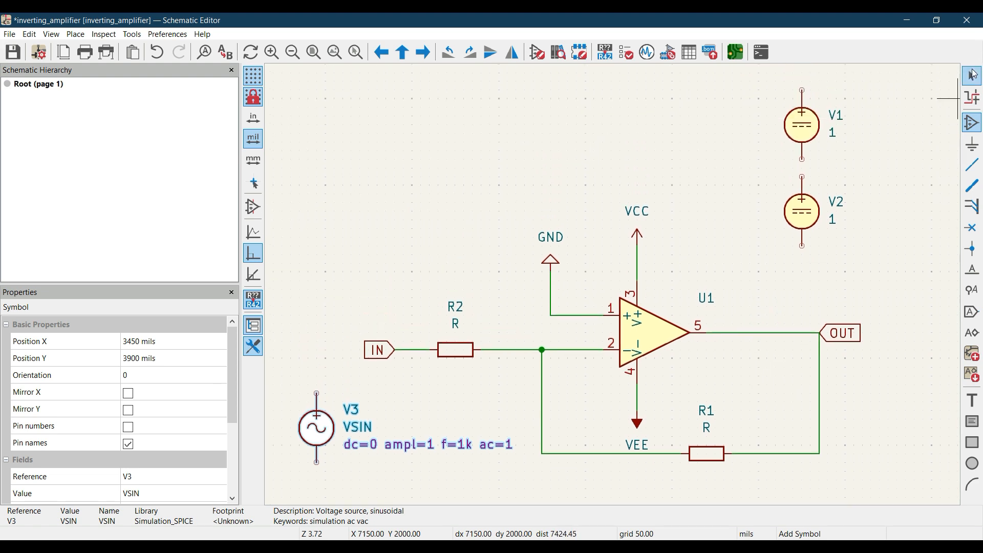
pyautogui.click(975, 74)
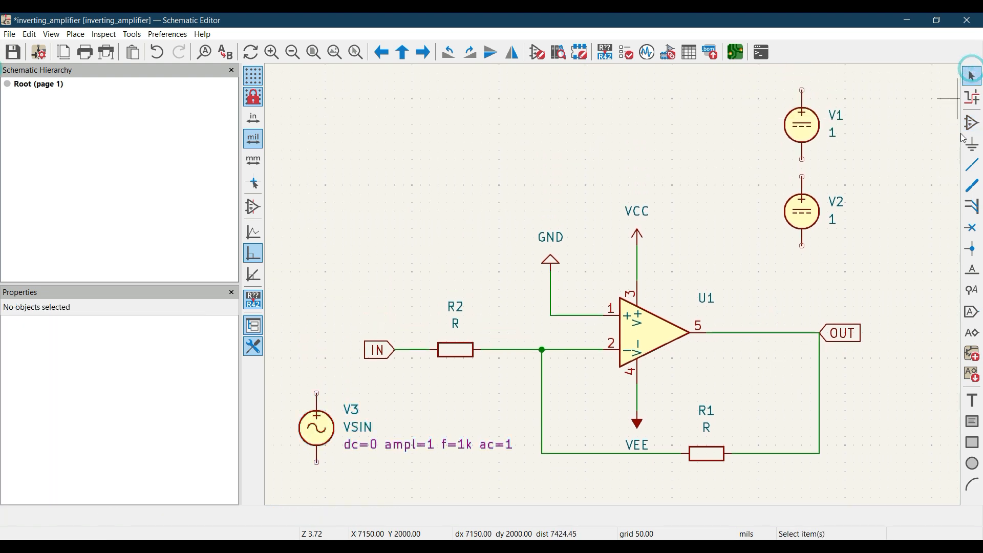
# Wire V1's lower pin to V2's upper pin.
pyautogui.click(971, 168)
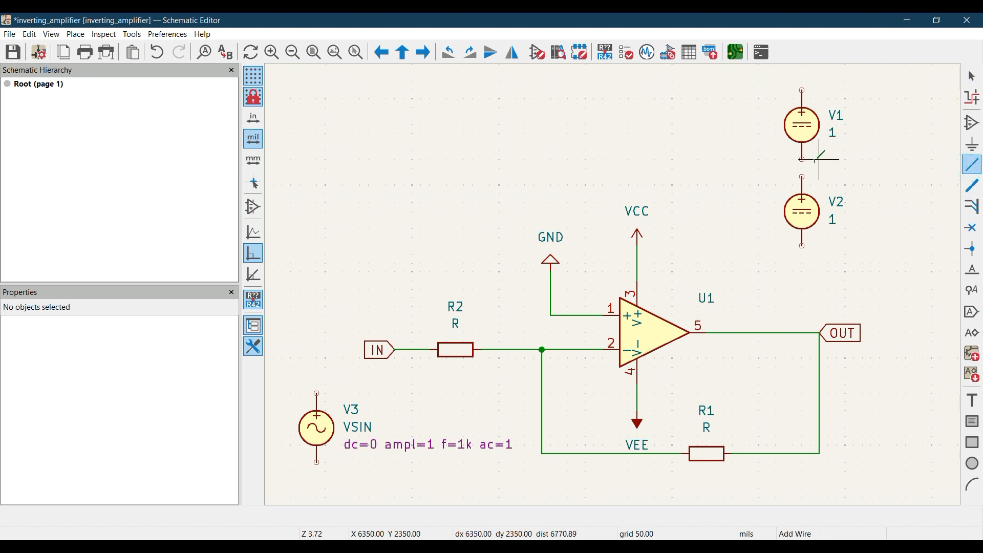
pyautogui.scroll(2, 801, 159)
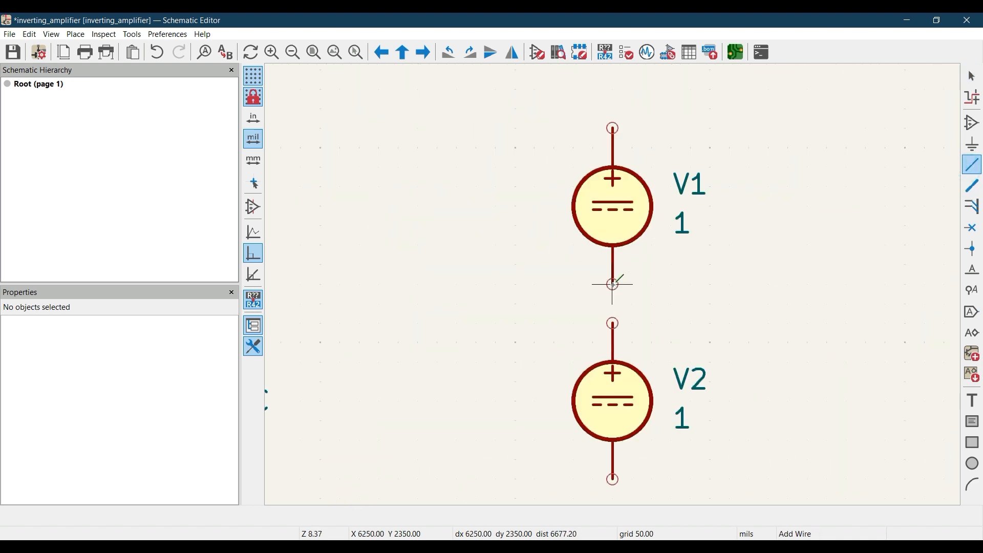
pyautogui.click(613, 285)
pyautogui.click(614, 323)
pyautogui.scroll(-2, 615, 322)
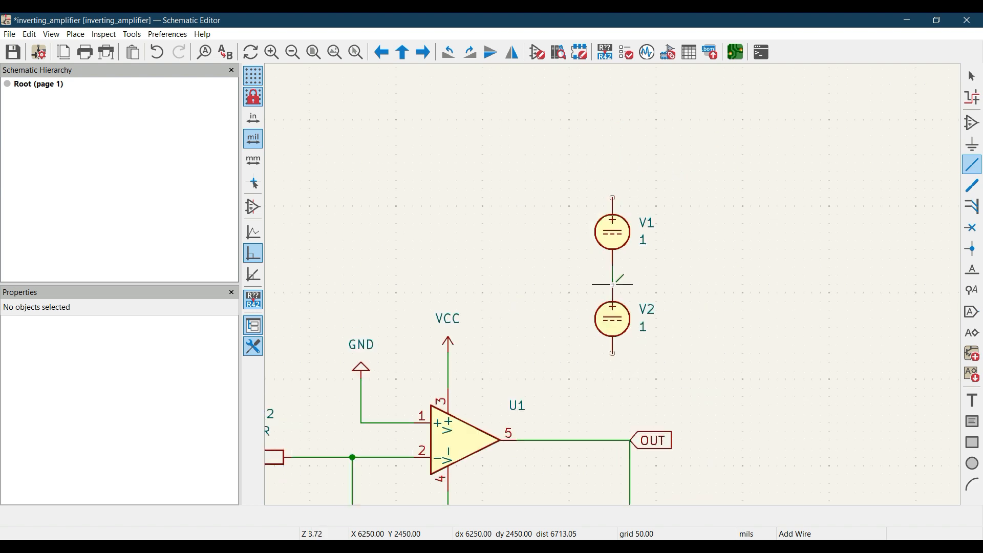
pyautogui.moveTo(578, 281); pyautogui.dragTo(758, 189, button='middle')
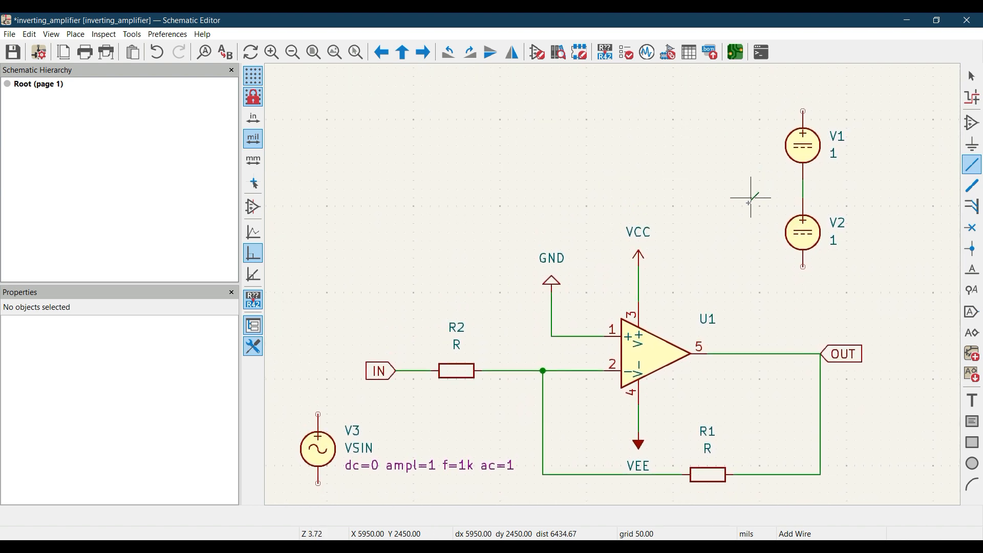
# Duplicate the op-amp's VCC power symbol and place the copy just above V1 at X 6250, Y 1850 mils.
pyautogui.click(972, 76)
pyautogui.moveTo(616, 202); pyautogui.dragTo(653, 264)
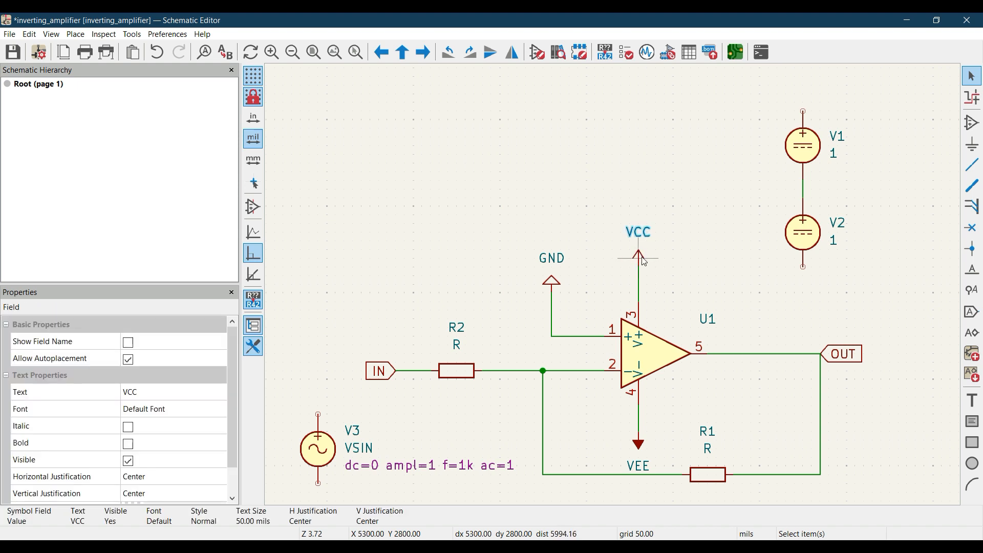
pyautogui.click(644, 261)
pyautogui.rightClick(642, 260)
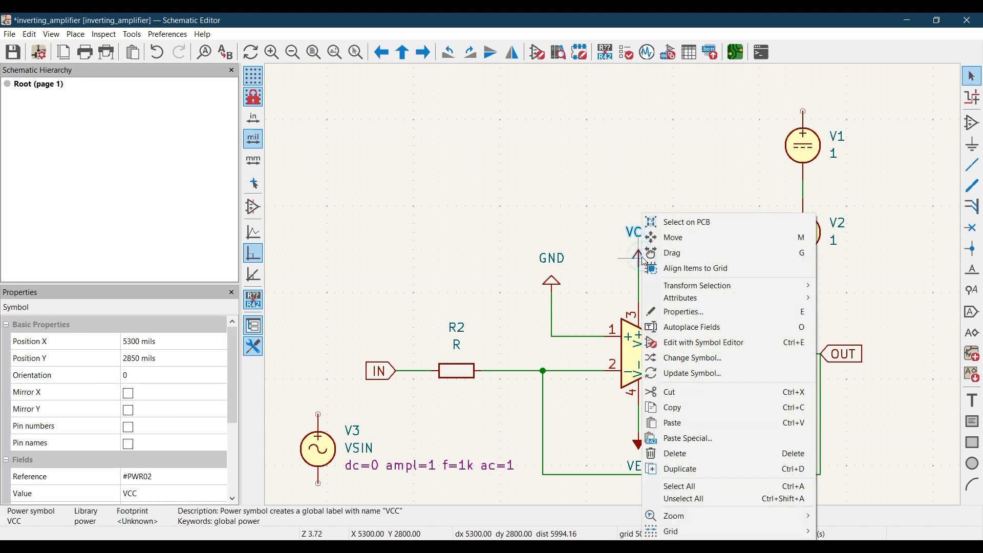
pyautogui.click(686, 469)
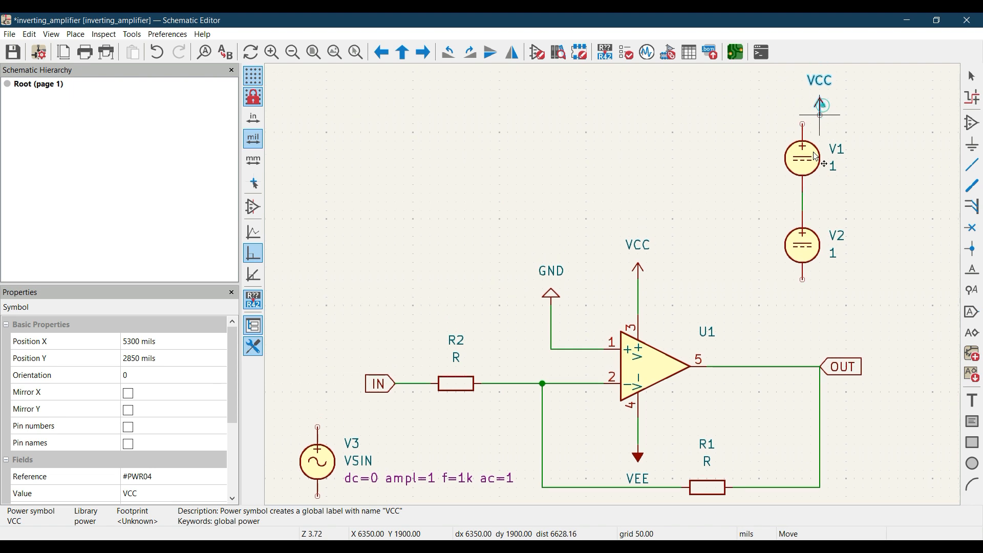
pyautogui.click(777, 172)
# Duplicate the op-amp's VEE power symbol and place the copy just below V2 at X 6250, Y 3000 mils.
pyautogui.moveTo(541, 429); pyautogui.dragTo(602, 335, button='middle')
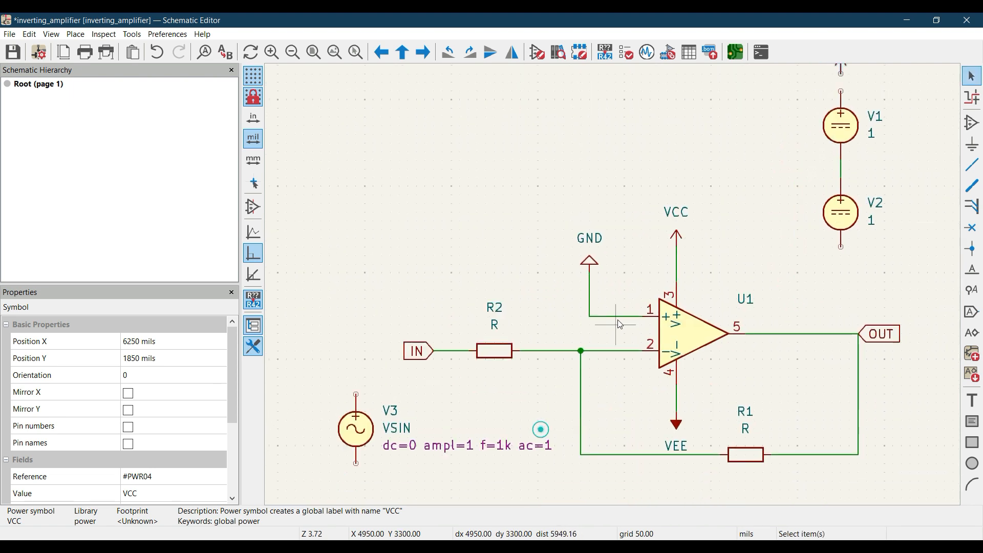
pyautogui.moveTo(707, 297); pyautogui.dragTo(548, 295, button='middle')
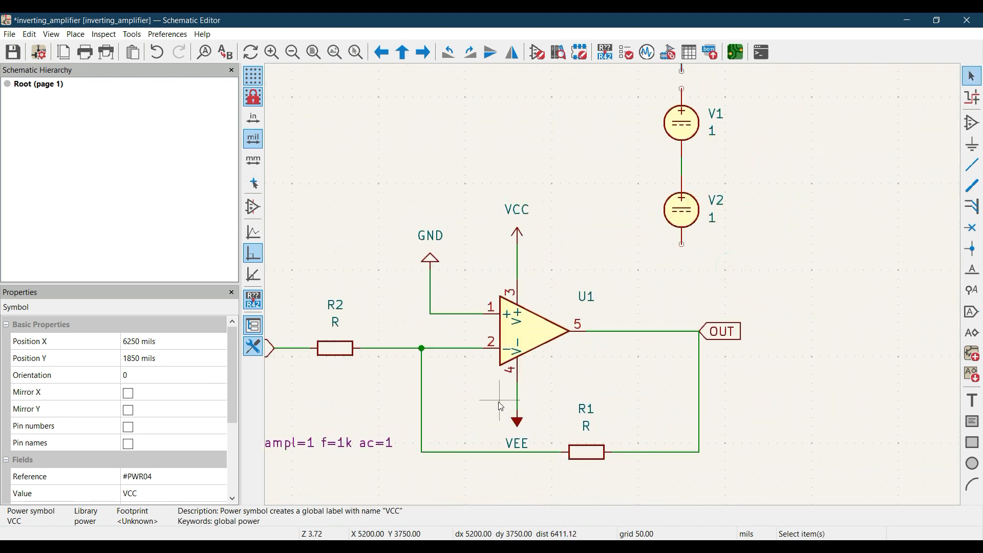
pyautogui.click(522, 420)
pyautogui.rightClick(522, 422)
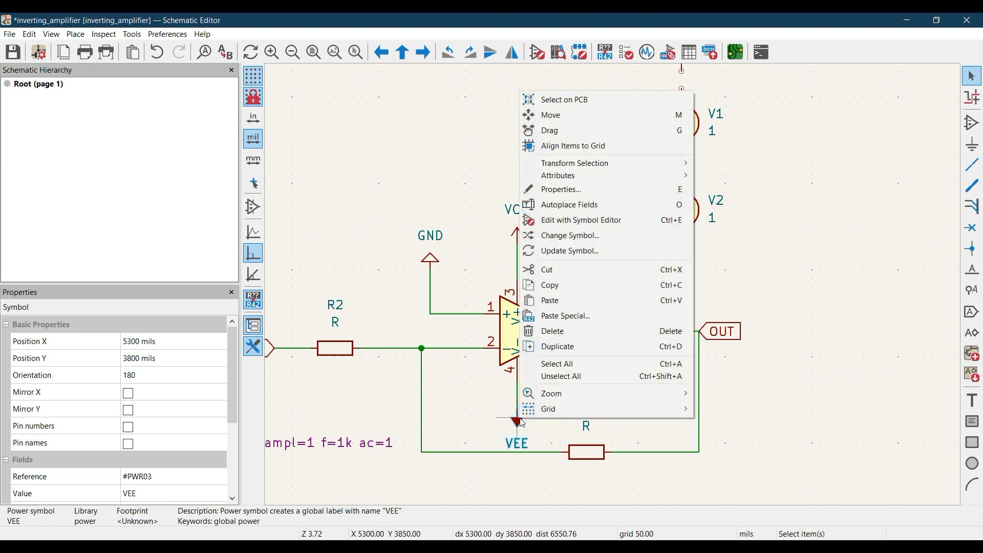
pyautogui.click(599, 345)
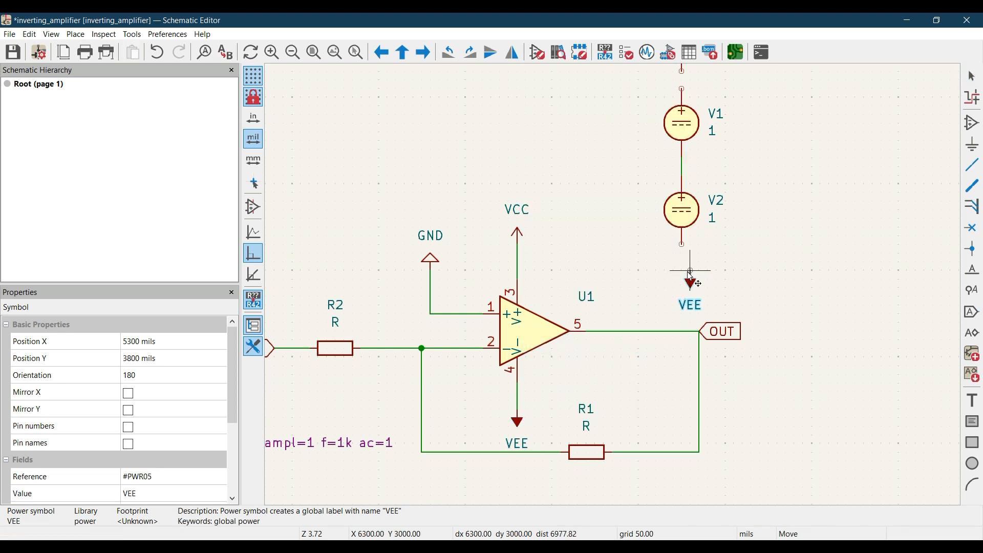
pyautogui.click(683, 273)
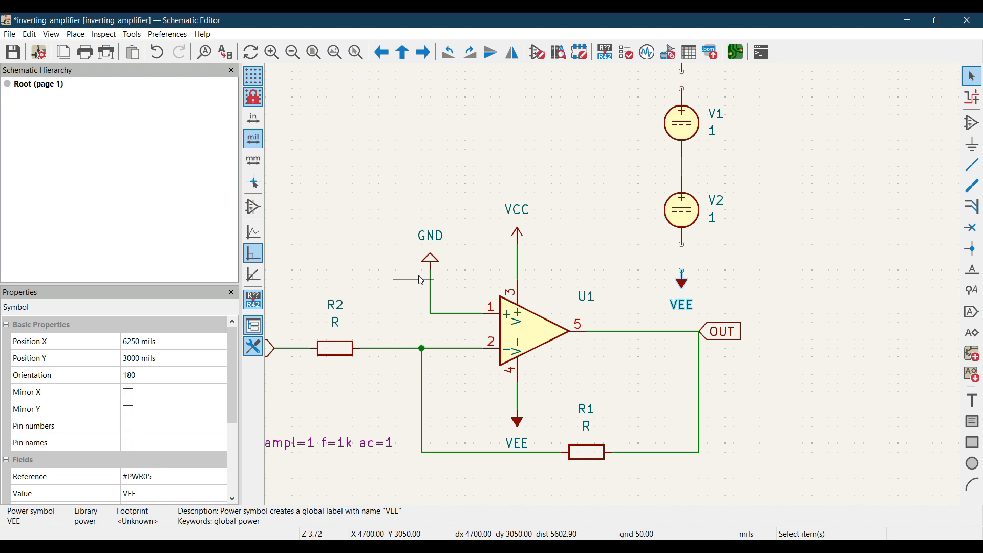
# Duplicate the GND symbol and place the copy left of the V1–V2 connection at X 5800, Y 2400 mils.
pyautogui.click(430, 260)
pyautogui.rightClick(430, 262)
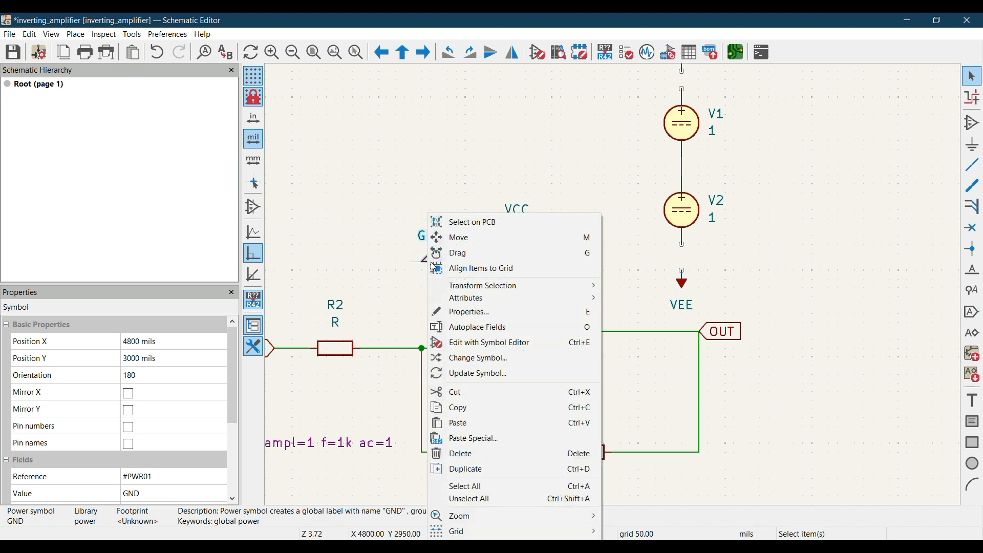
pyautogui.click(467, 469)
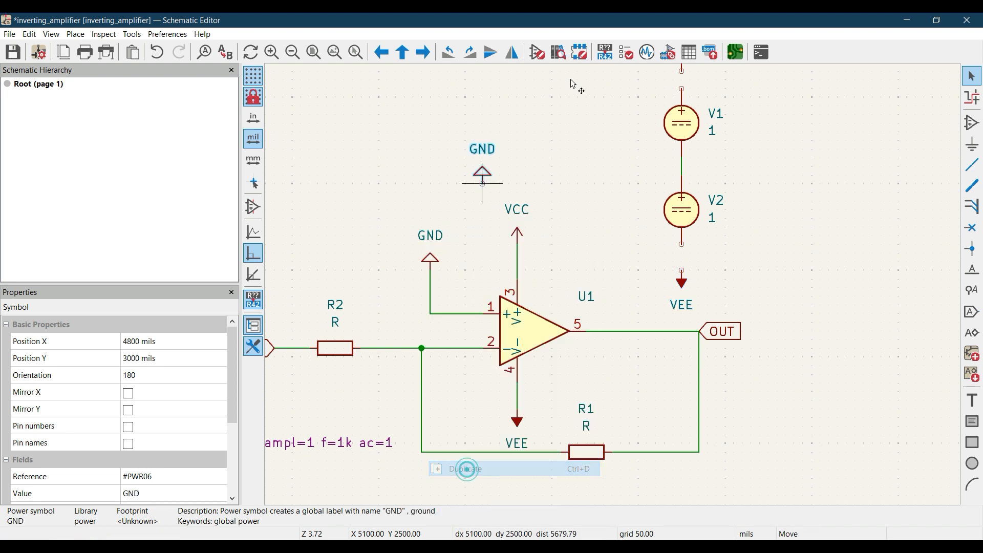
pyautogui.click(608, 176)
pyautogui.moveTo(605, 231); pyautogui.dragTo(698, 216, button='middle')
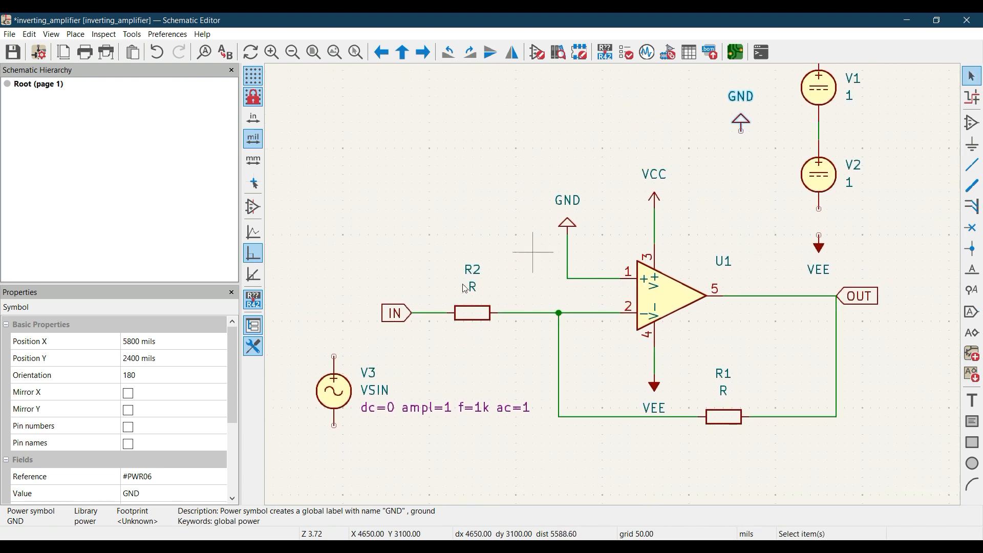
pyautogui.moveTo(756, 208); pyautogui.dragTo(655, 348, button='middle')
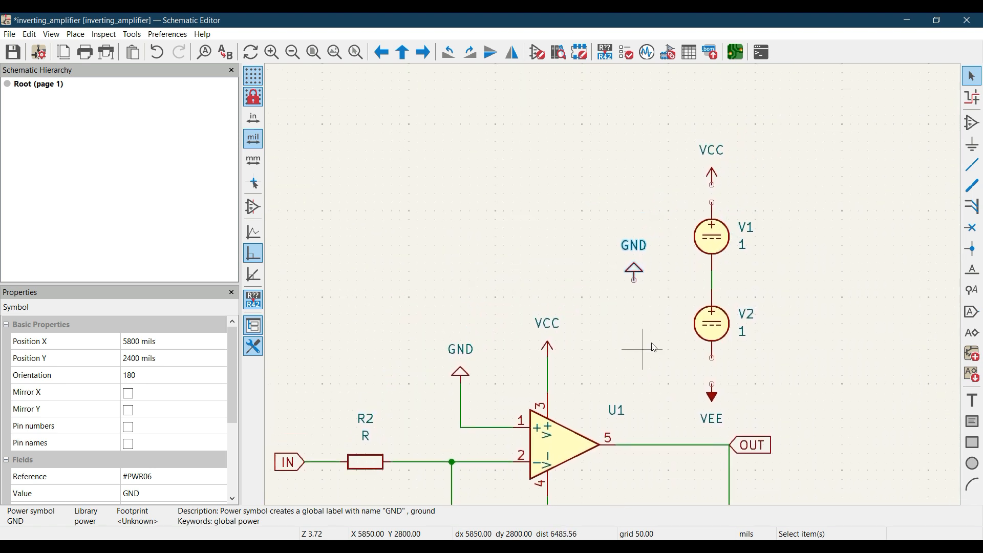
# Wire the VCC symbol to V1's upper pin, VEE to V2's lower pin, and GND to the V1–V2 connection.
pyautogui.click(973, 165)
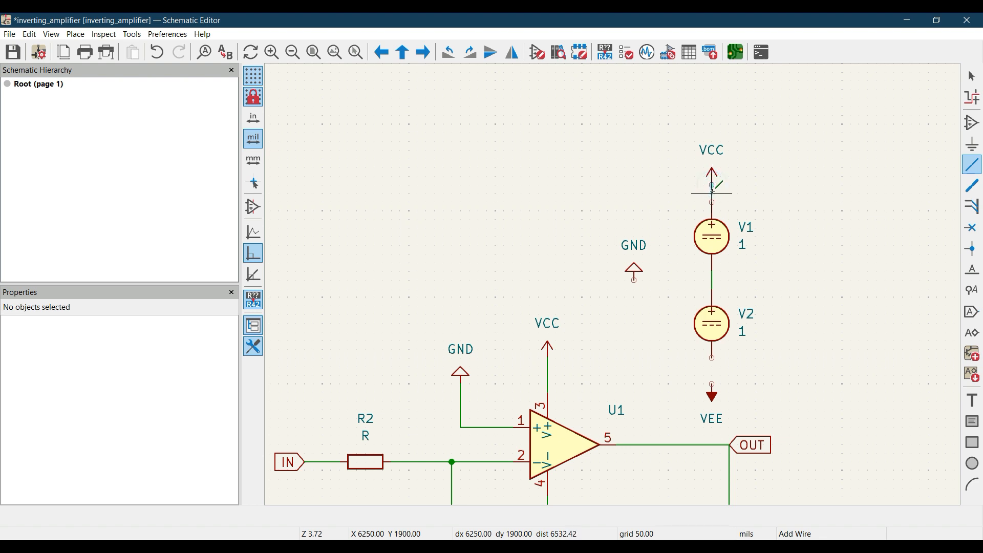
pyautogui.click(713, 202)
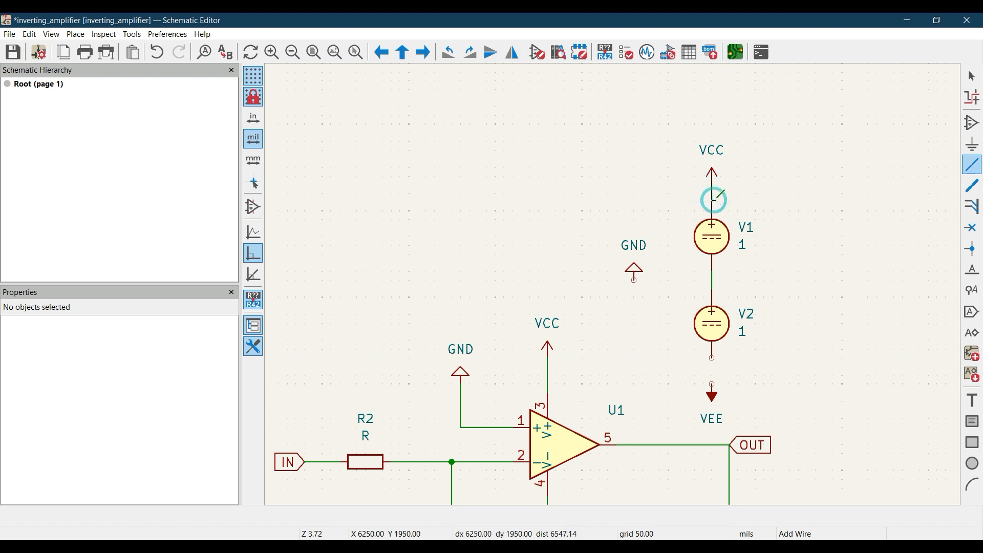
pyautogui.click(712, 358)
pyautogui.click(711, 382)
pyautogui.click(635, 280)
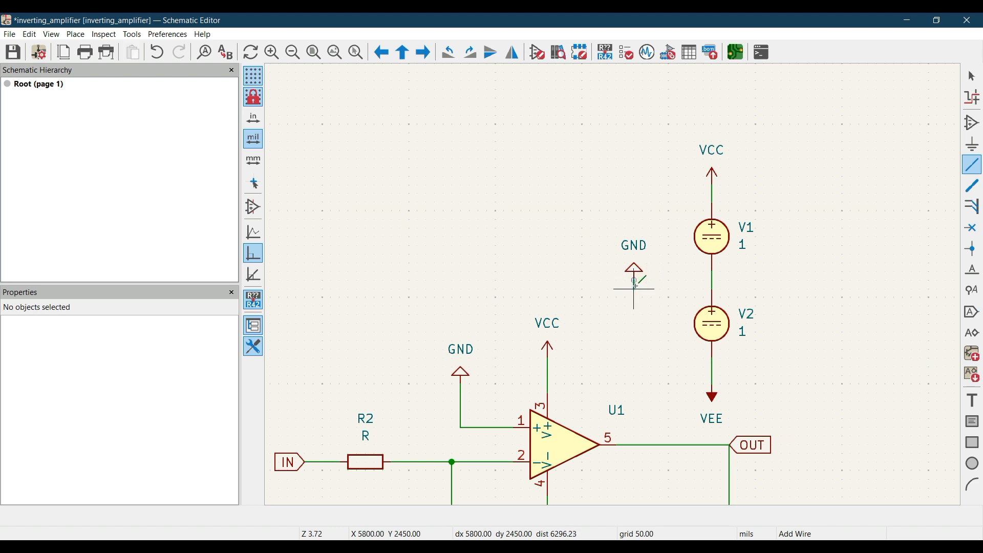
pyautogui.click(713, 280)
# Duplicate the IN global label and place the copy just above V3 at X 3400, Y 3550 mils.
pyautogui.moveTo(664, 326); pyautogui.dragTo(735, 266, button='middle')
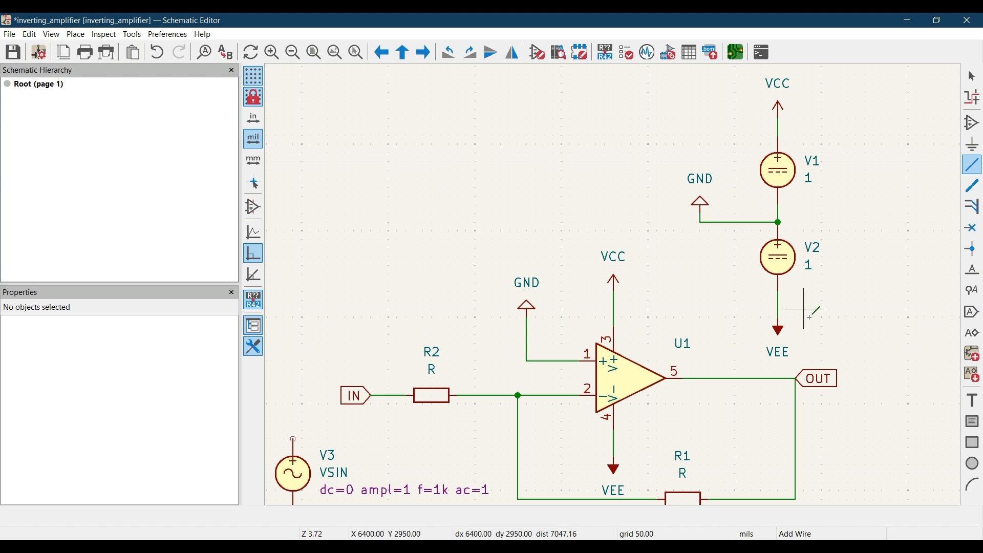
pyautogui.moveTo(666, 429); pyautogui.dragTo(719, 361, button='middle')
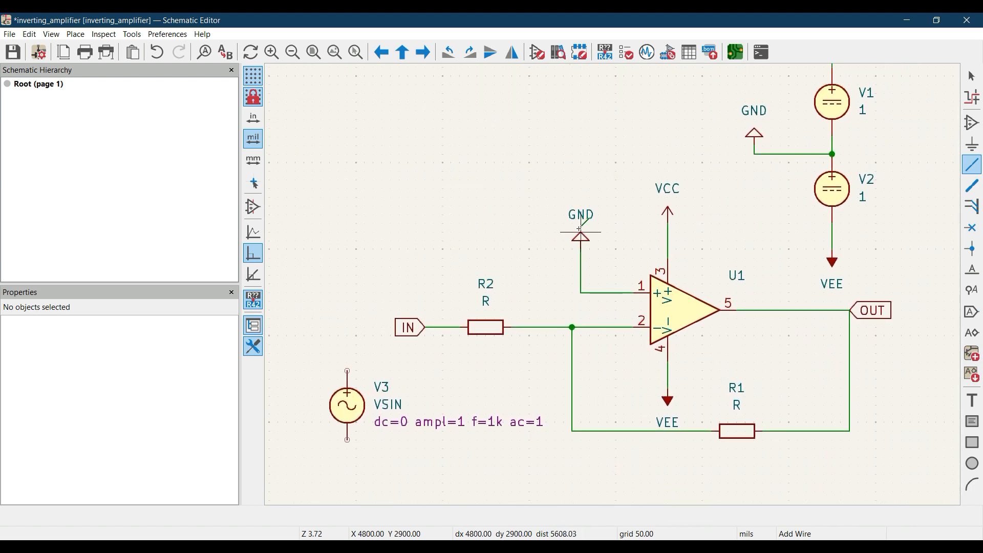
pyautogui.moveTo(486, 357); pyautogui.dragTo(446, 334, button='middle')
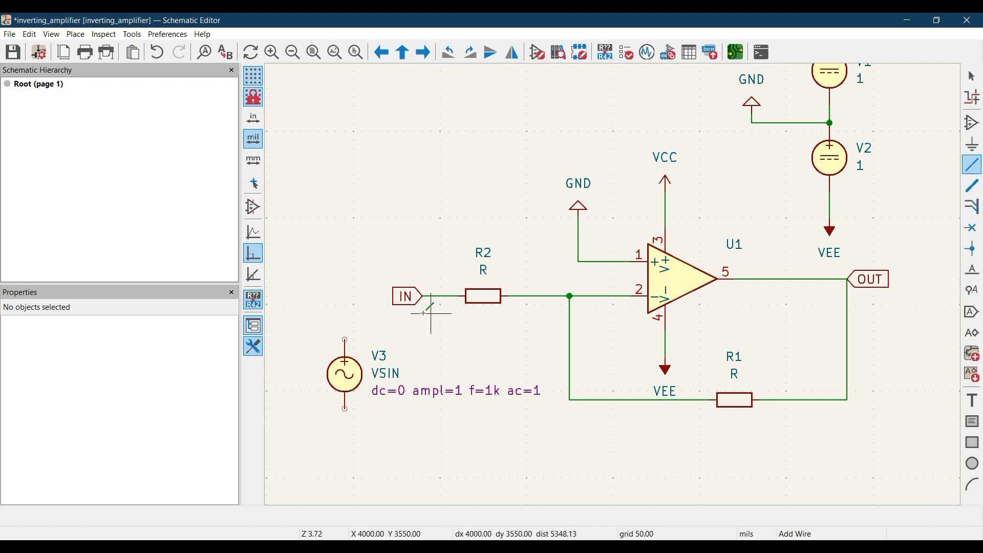
pyautogui.click(974, 77)
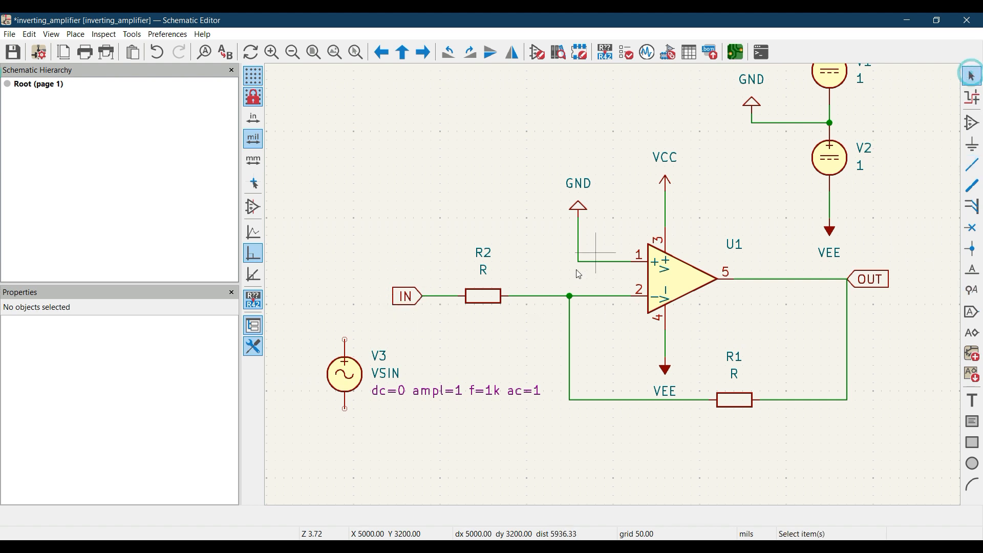
pyautogui.click(398, 297)
pyautogui.rightClick(398, 297)
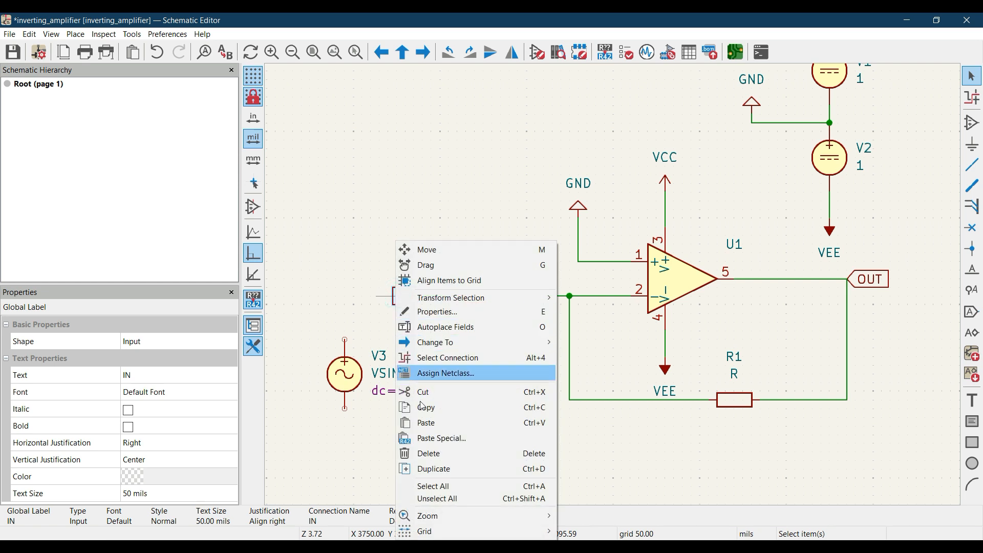
pyautogui.click(441, 469)
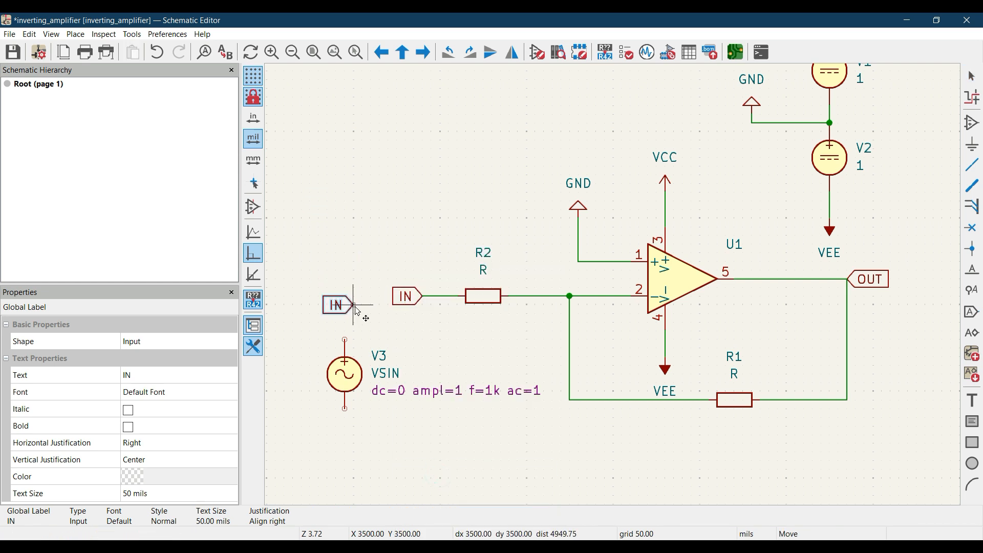
pyautogui.click(336, 313)
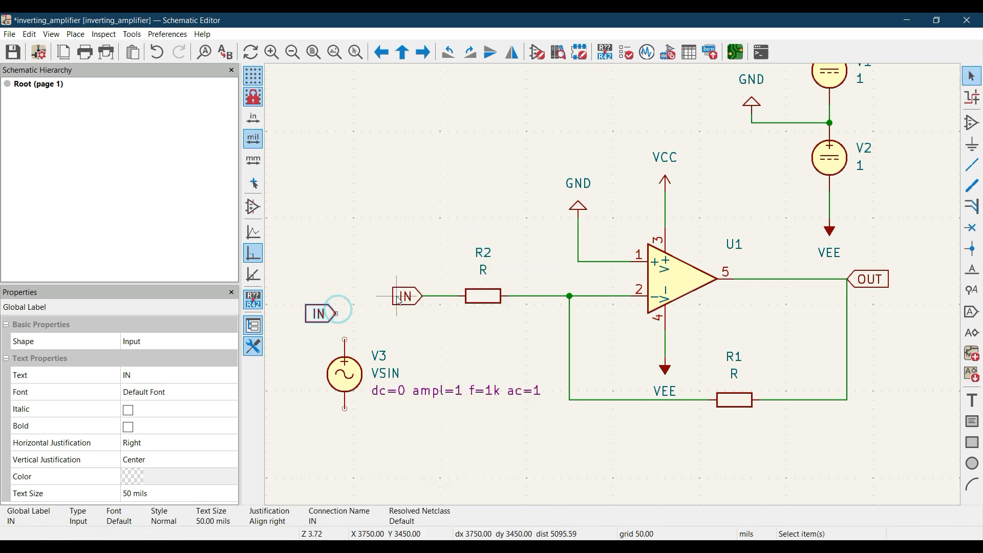
# Duplicate the op-amp's GND symbol, rotate the copy to orientation 0, and place it below V3 at X 3450, Y 4300 mils.
pyautogui.click(578, 207)
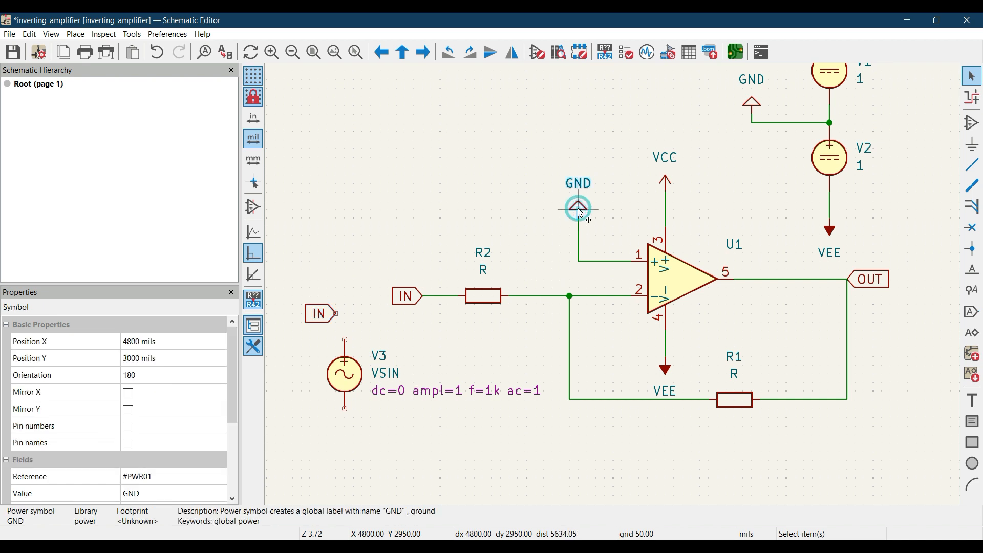
pyautogui.rightClick(579, 210)
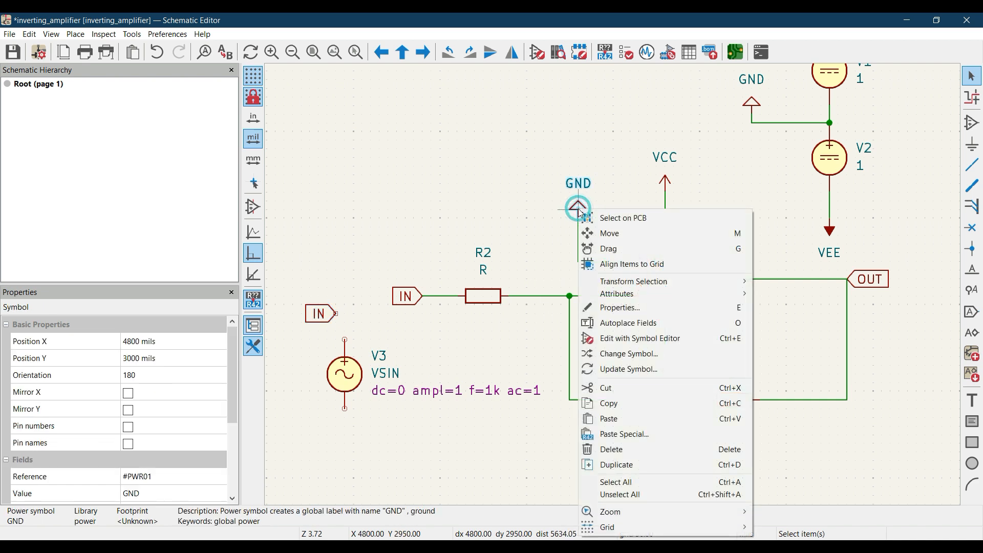
pyautogui.click(610, 470)
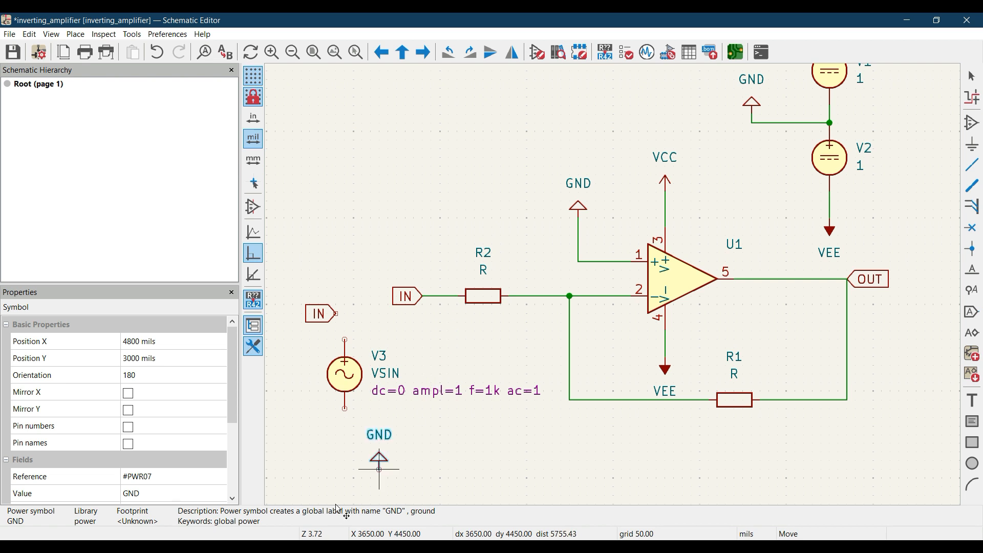
pyautogui.press('r')
pyautogui.press('r')
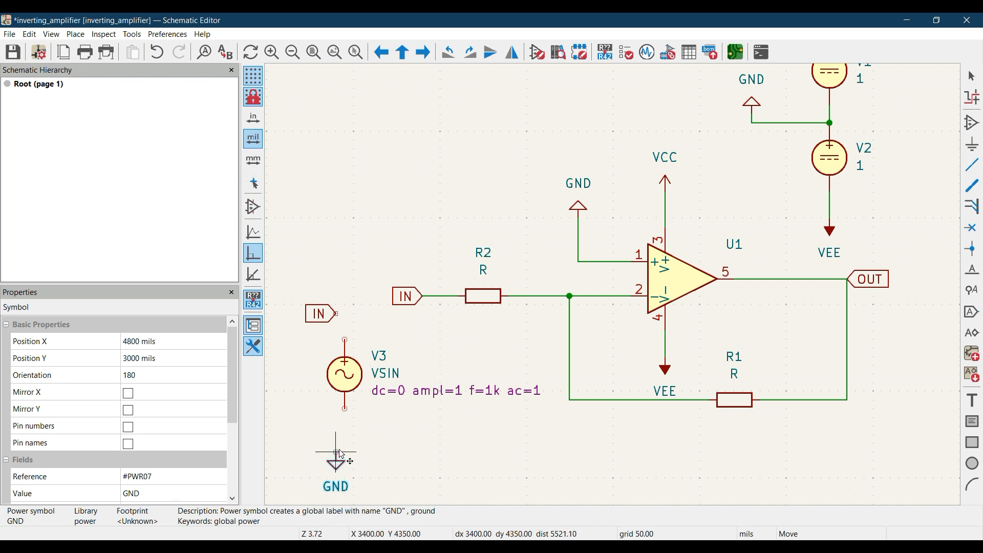
pyautogui.click(346, 446)
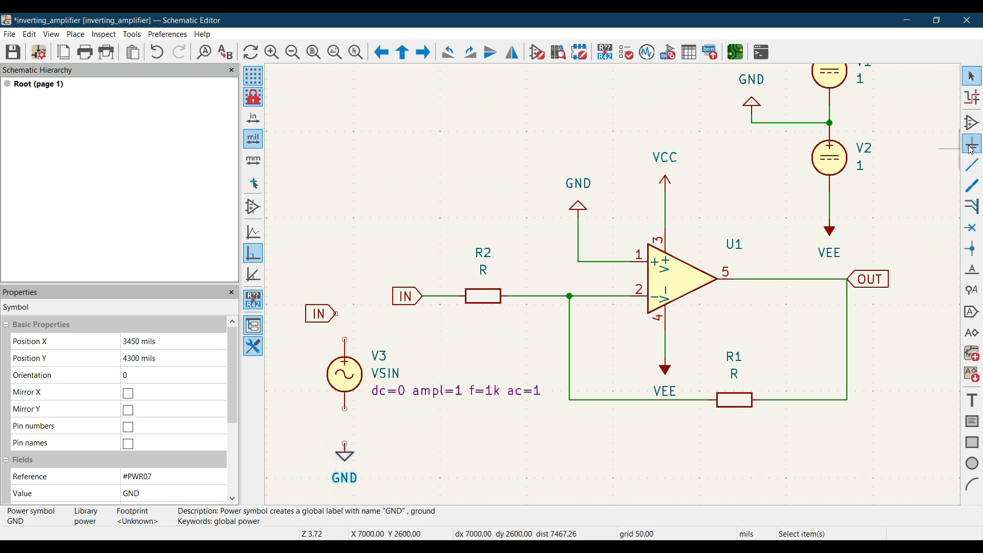
# Wire V3's upper pin to the copied IN label and its lower pin to GND, and save the schematic.
pyautogui.click(973, 165)
pyautogui.click(336, 312)
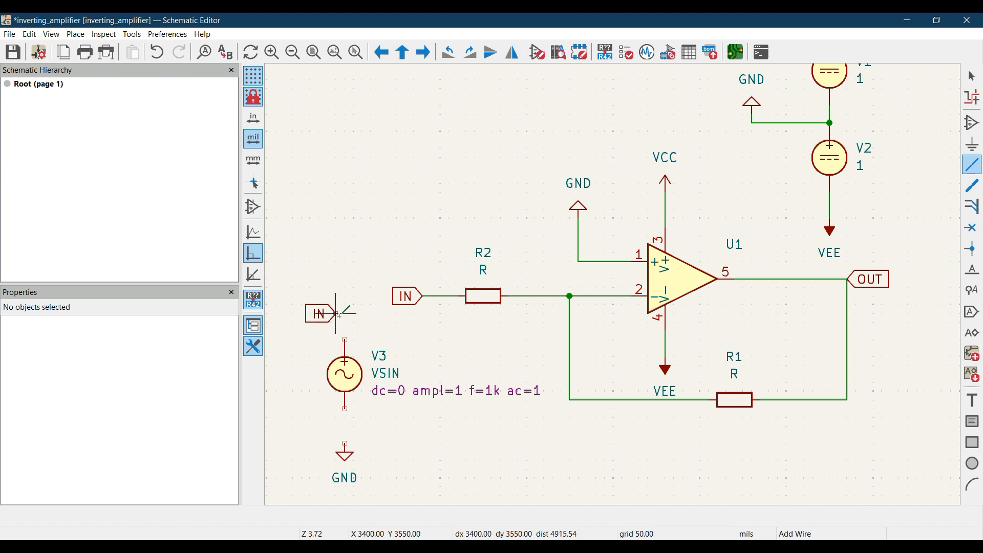
pyautogui.click(344, 339)
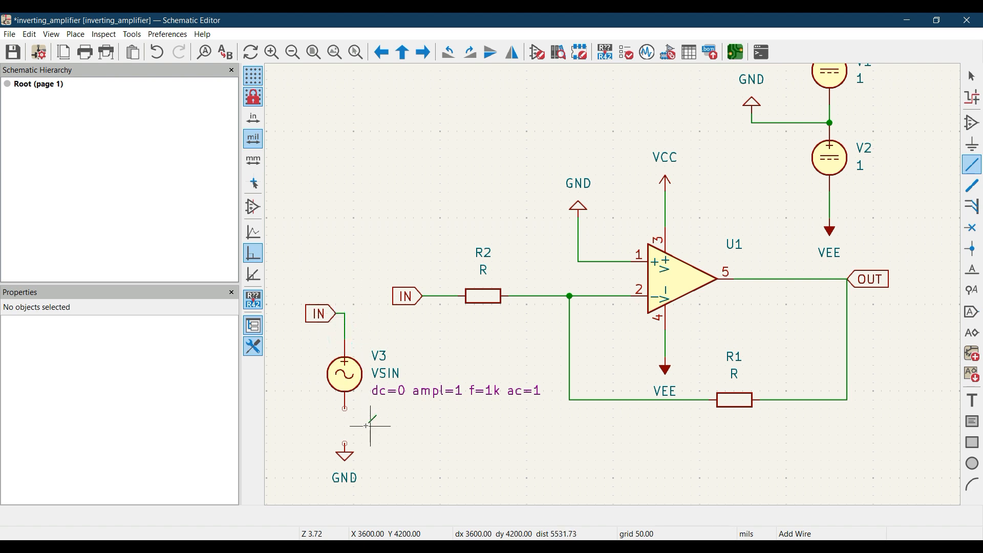
pyautogui.click(344, 408)
pyautogui.click(345, 443)
pyautogui.scroll(1, 486, 420)
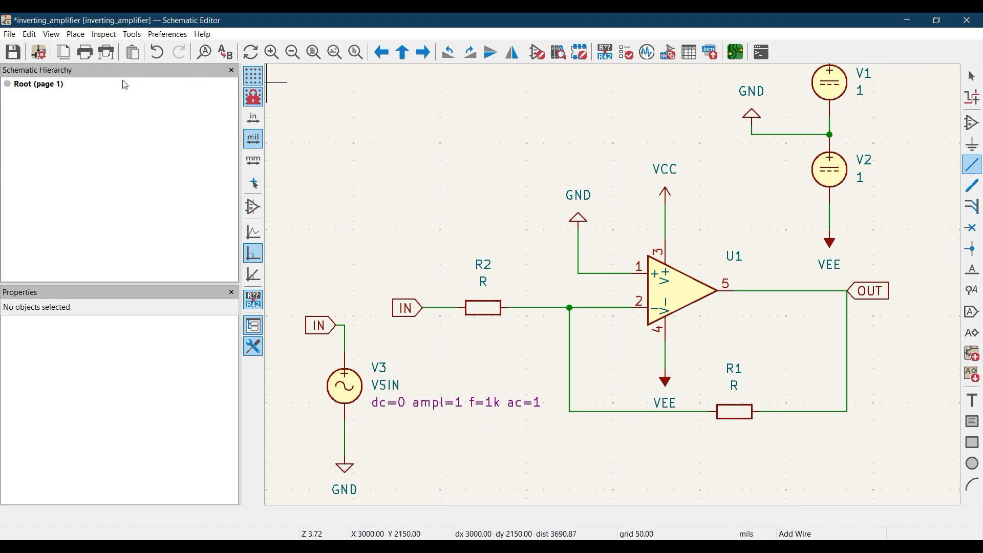
pyautogui.click(21, 55)
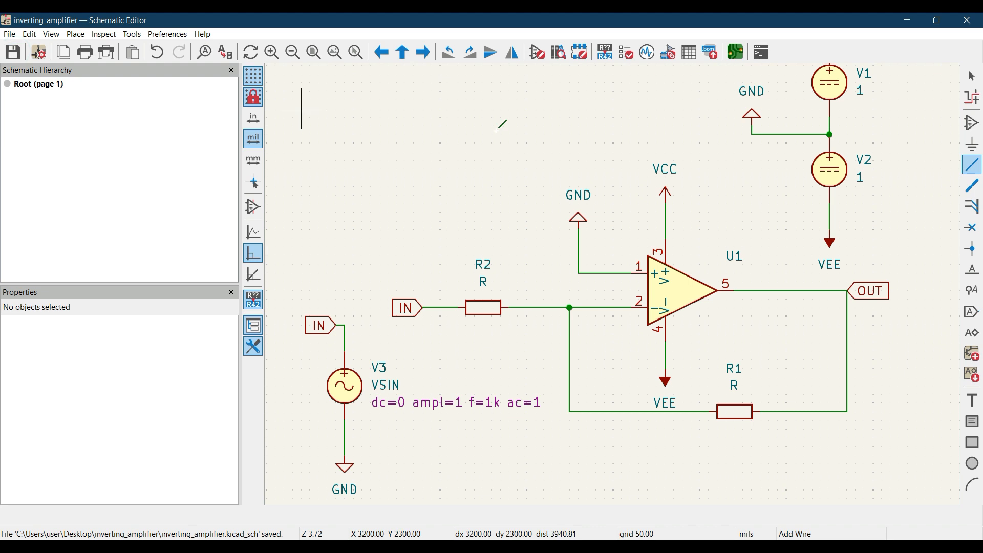
pyautogui.scroll(1, 743, 222)
pyautogui.press('Escape')
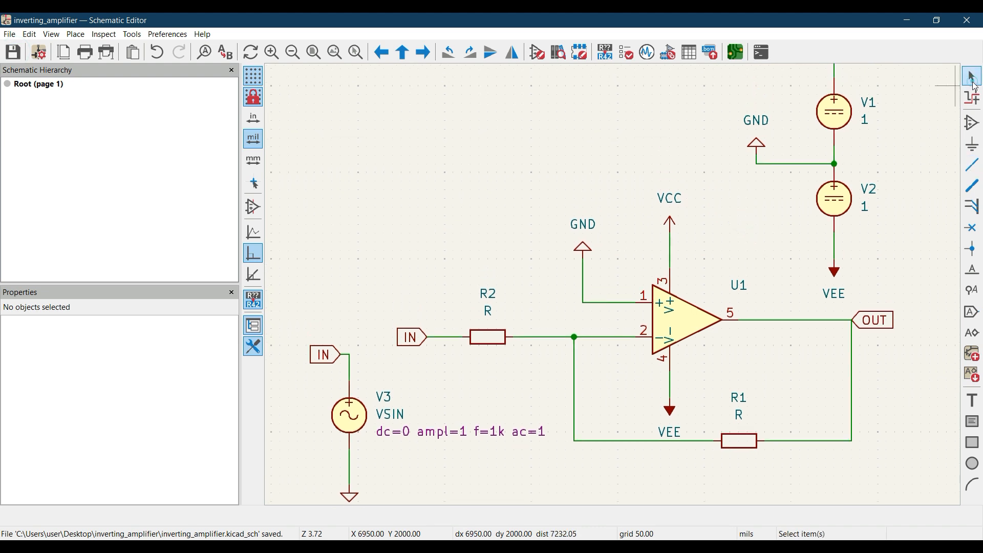
# Highlight the VCC, GND, VEE and IN nets one after another to check their connections across the schematic.
pyautogui.scroll(-2, 785, 268)
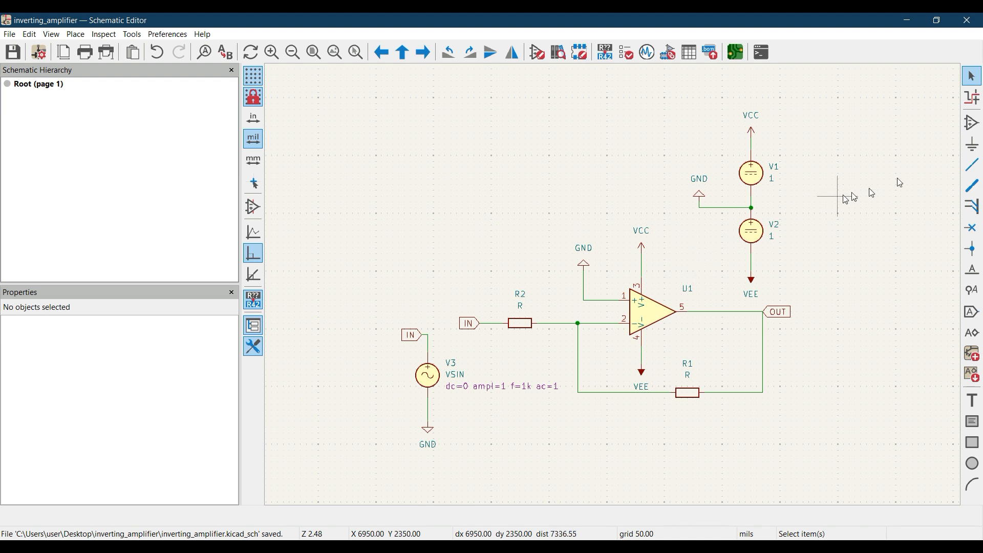
pyautogui.click(975, 99)
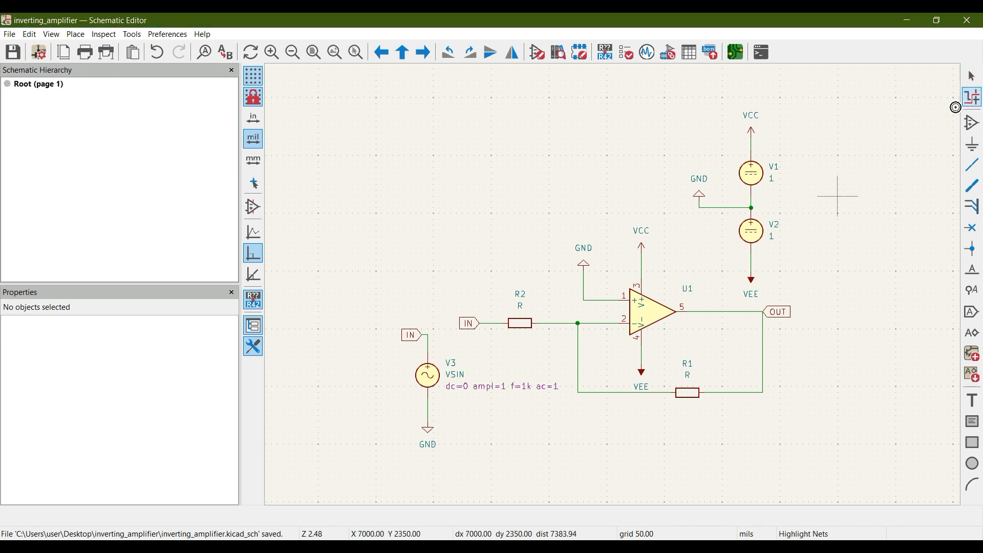
pyautogui.click(753, 148)
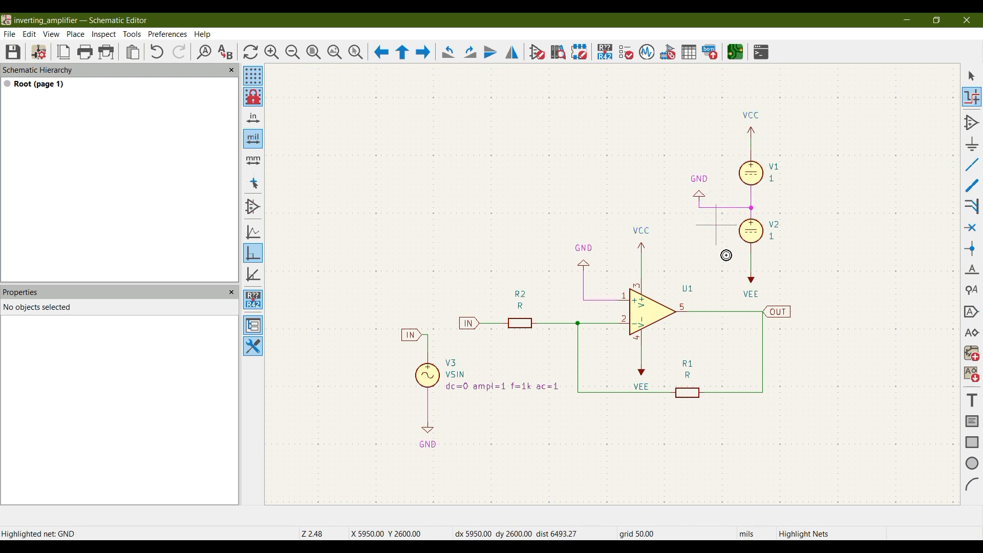
pyautogui.click(753, 263)
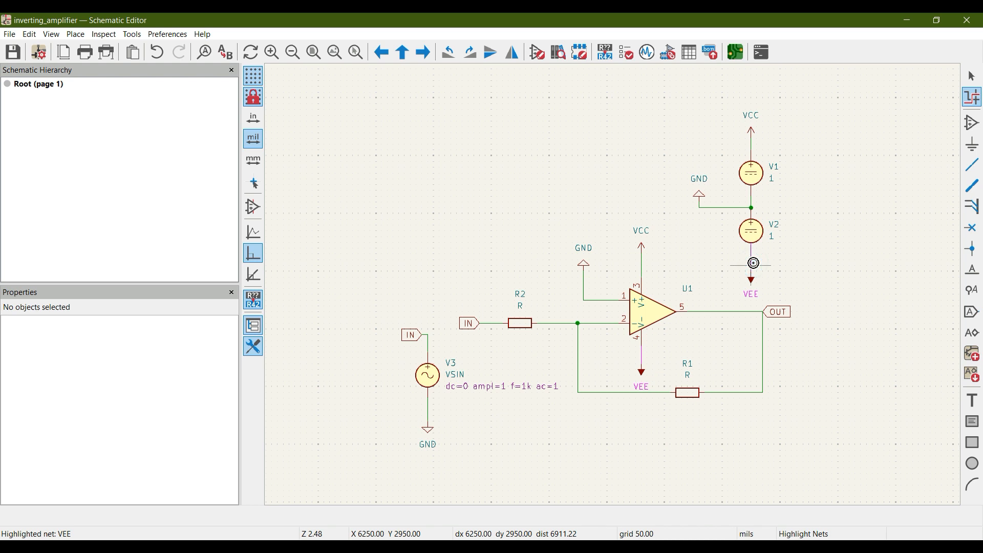
pyautogui.click(427, 346)
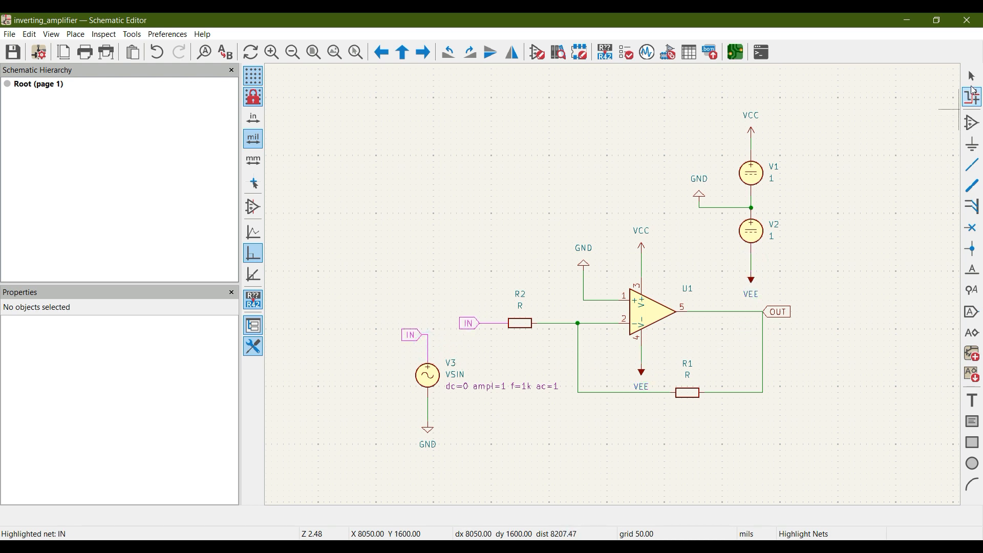
pyautogui.click(973, 77)
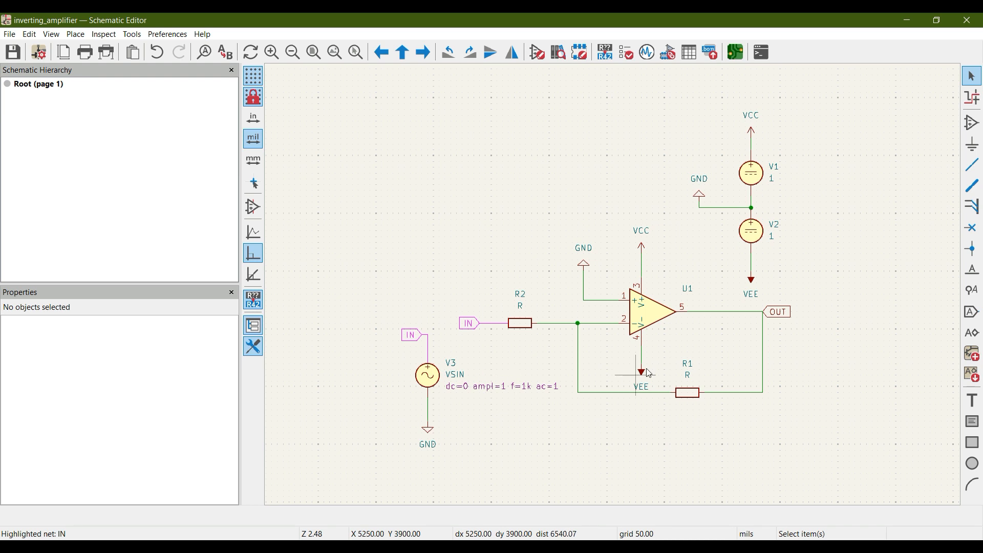
# Set the value of feedback resistor R1 to 20k in its symbol properties.
pyautogui.moveTo(725, 340); pyautogui.dragTo(705, 361, button='middle')
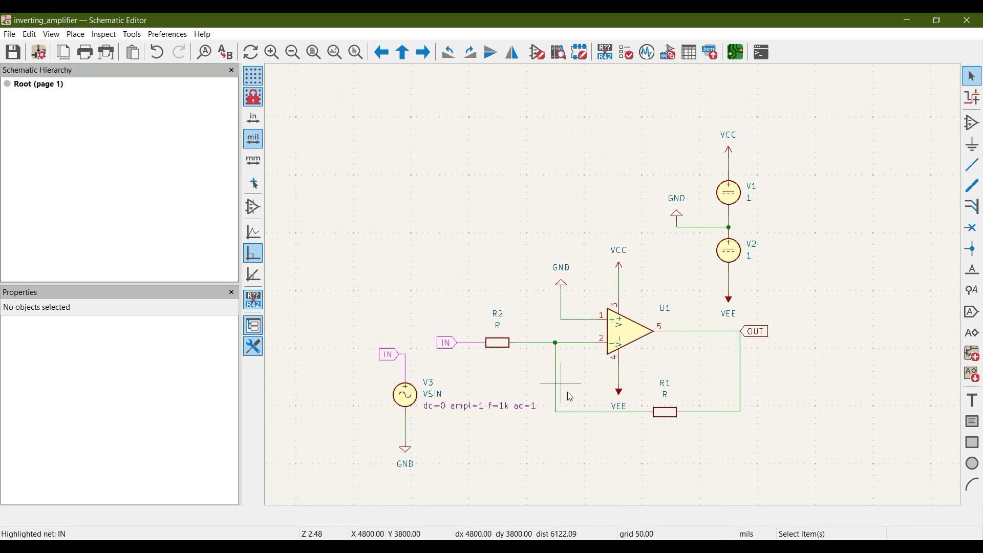
pyautogui.click(671, 419)
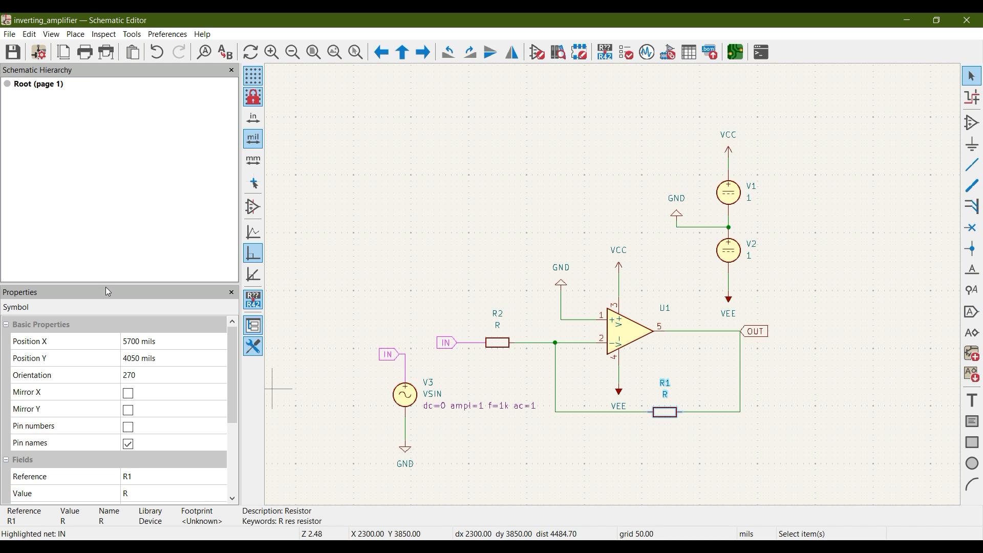
pyautogui.moveTo(108, 283); pyautogui.dragTo(133, 198)
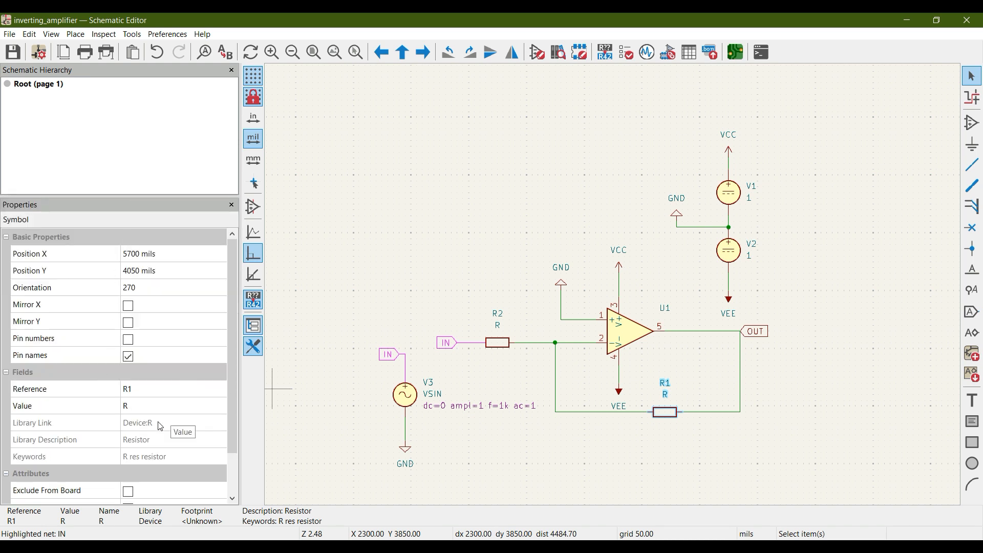
pyautogui.click(664, 418)
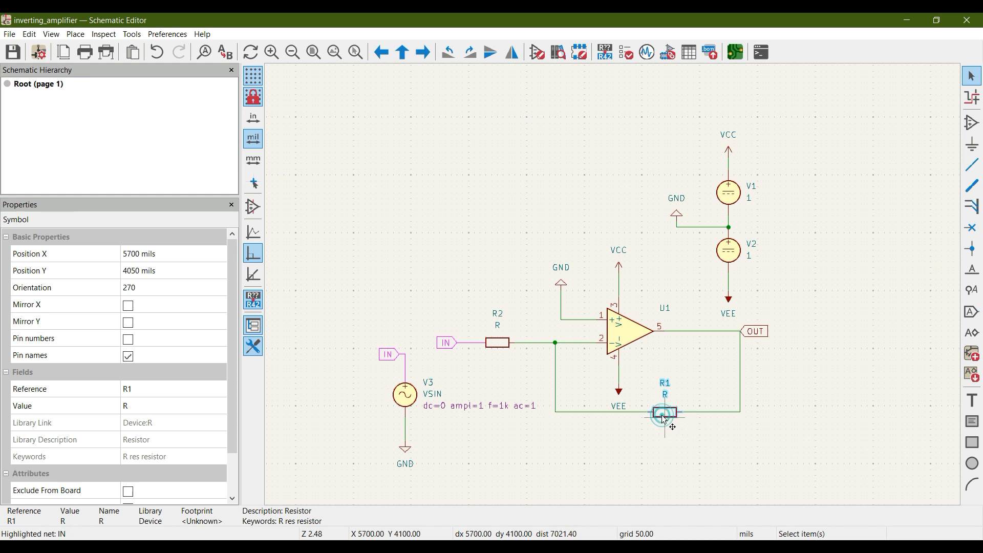
pyautogui.rightClick(664, 419)
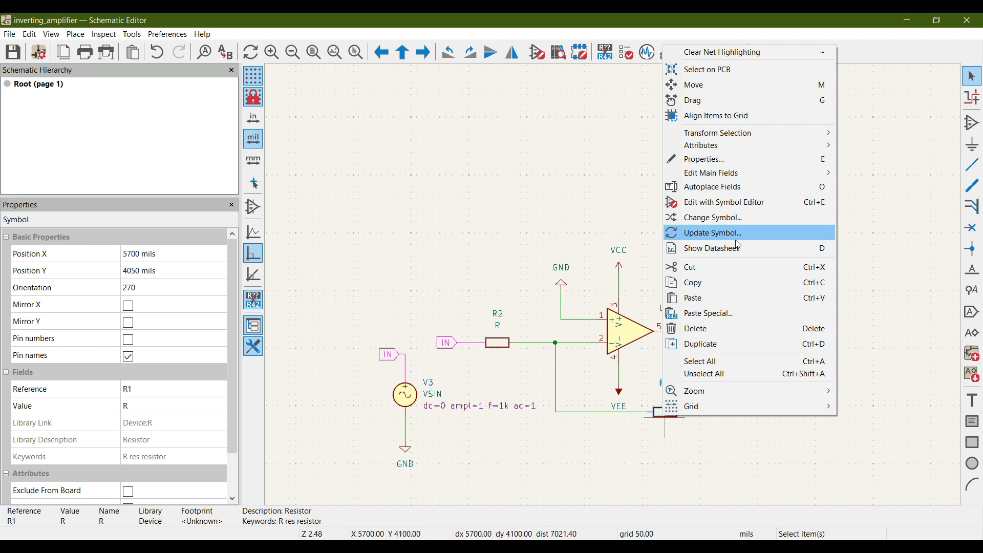
pyautogui.click(742, 158)
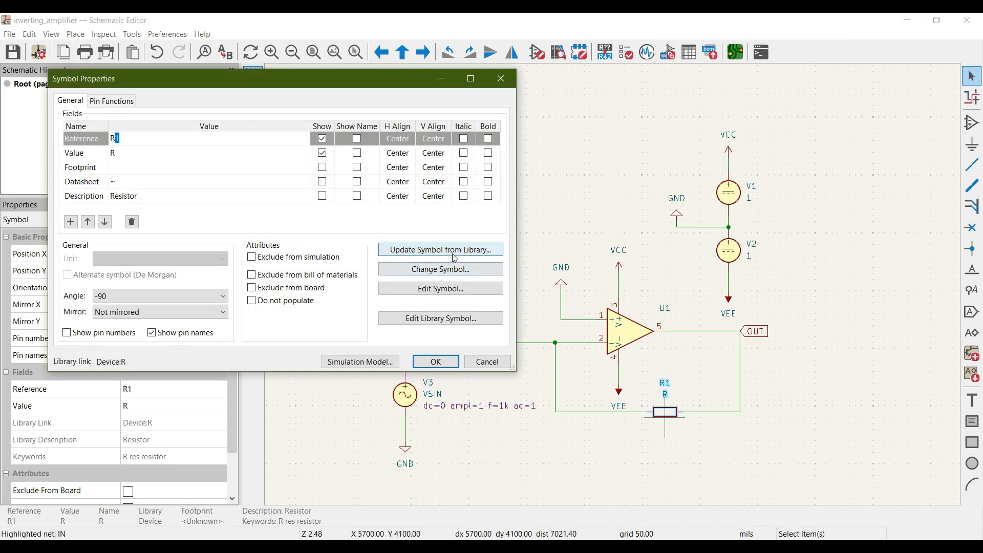
pyautogui.click(120, 149)
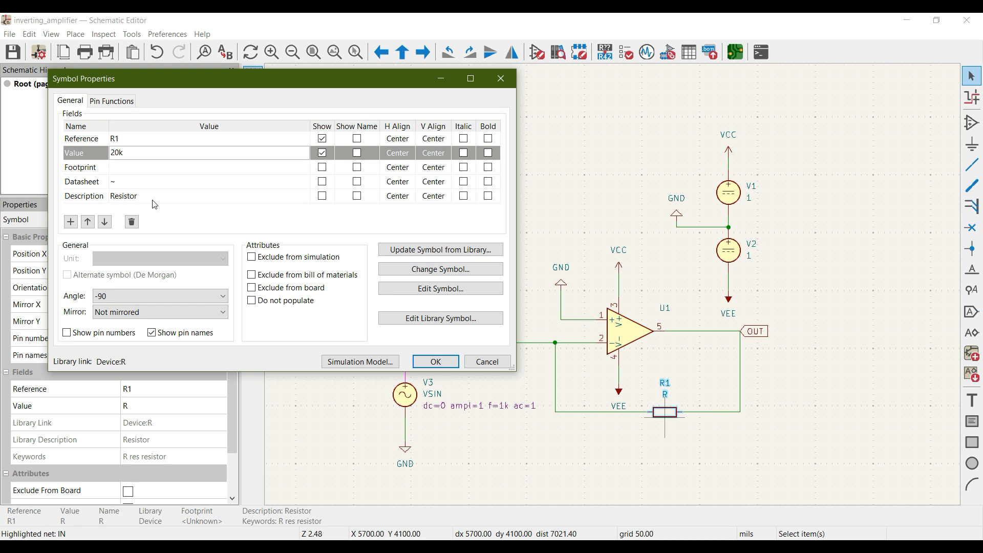
pyautogui.click(435, 362)
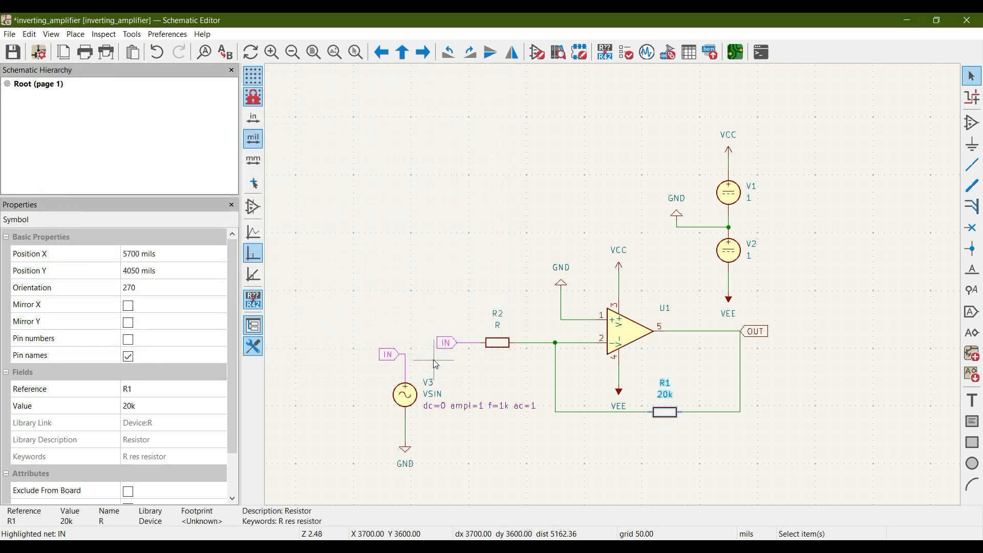
# Set the value of input resistor R2 to 10k in its symbol properties.
pyautogui.click(502, 346)
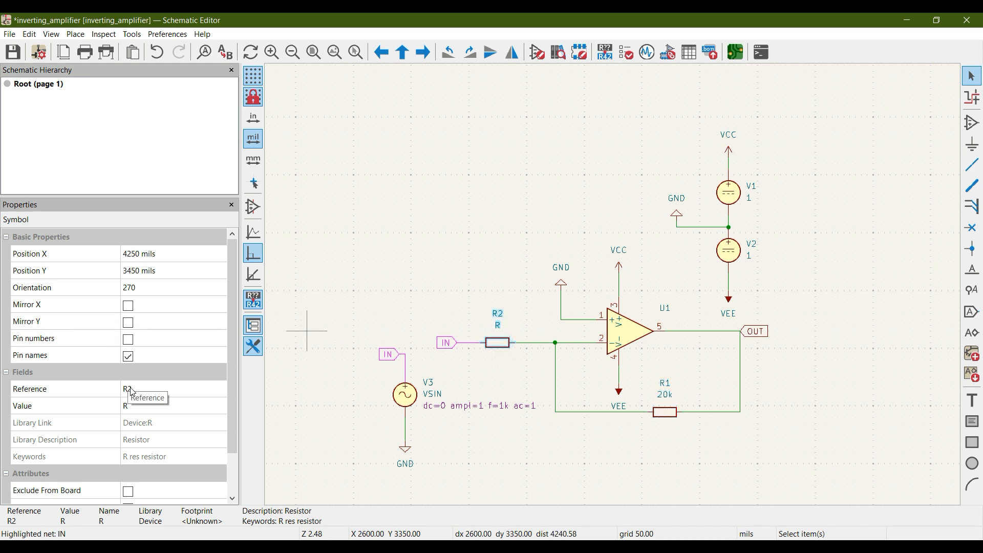
pyautogui.click(138, 407)
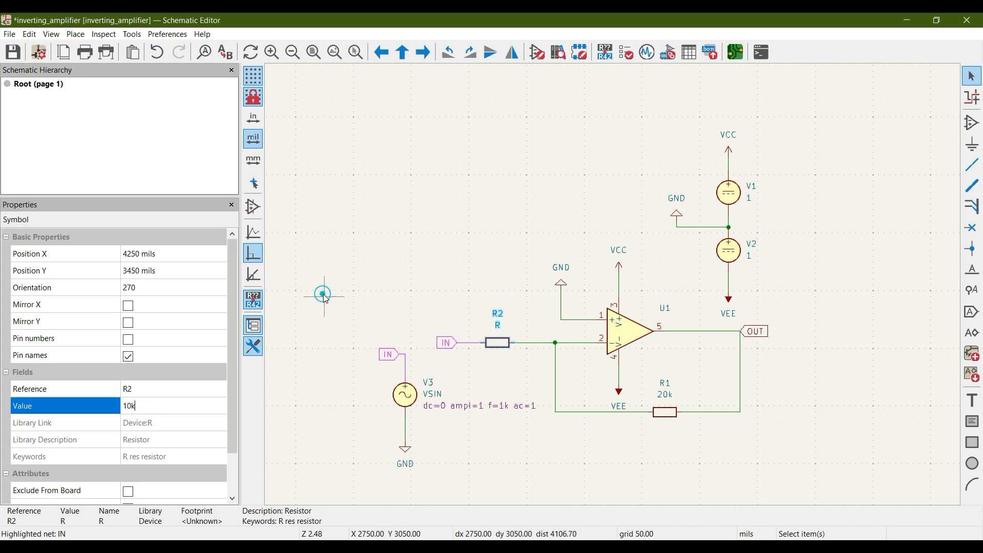
pyautogui.click(334, 328)
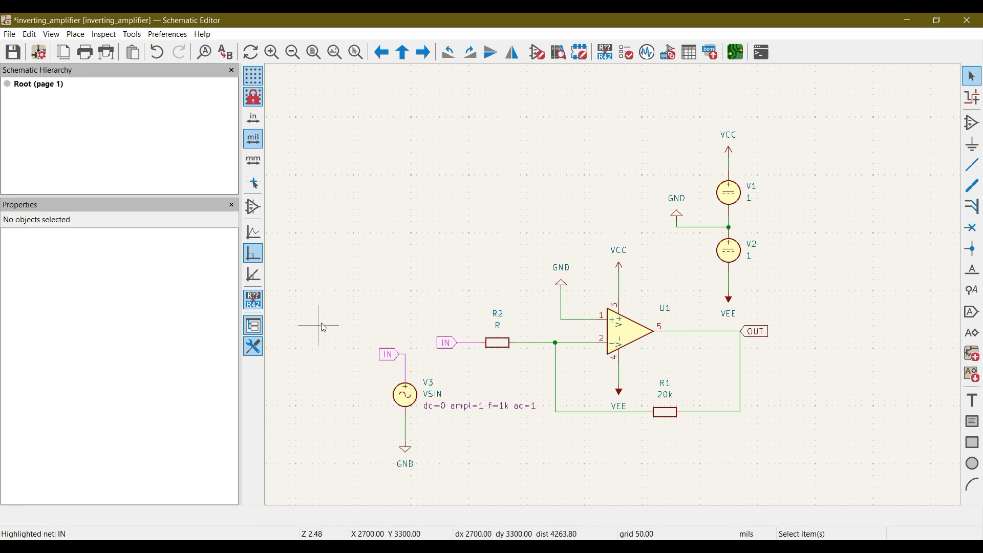
pyautogui.click(501, 346)
pyautogui.click(144, 404)
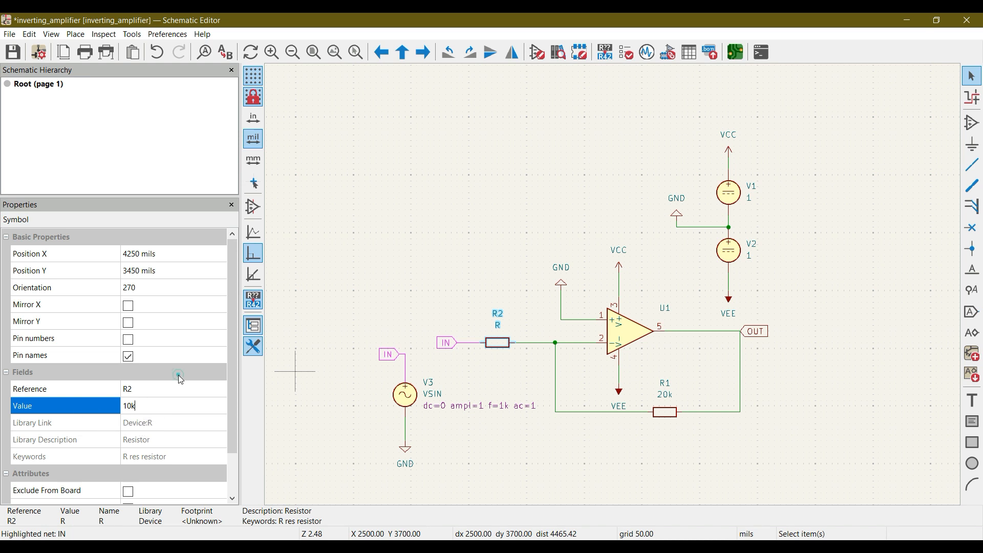
pyautogui.click(361, 306)
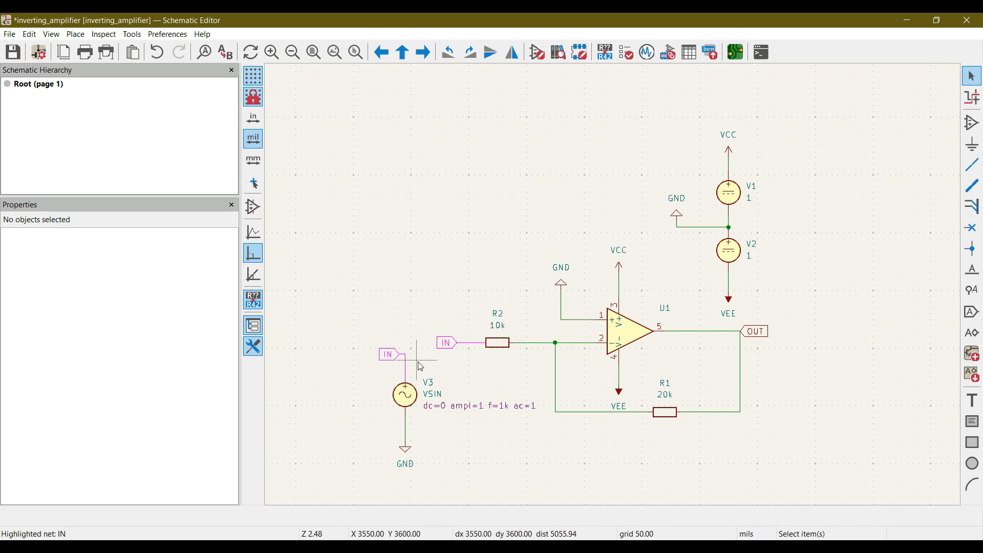
# Set the value of DC source V1 on the VCC supply to 15.
pyautogui.click(732, 201)
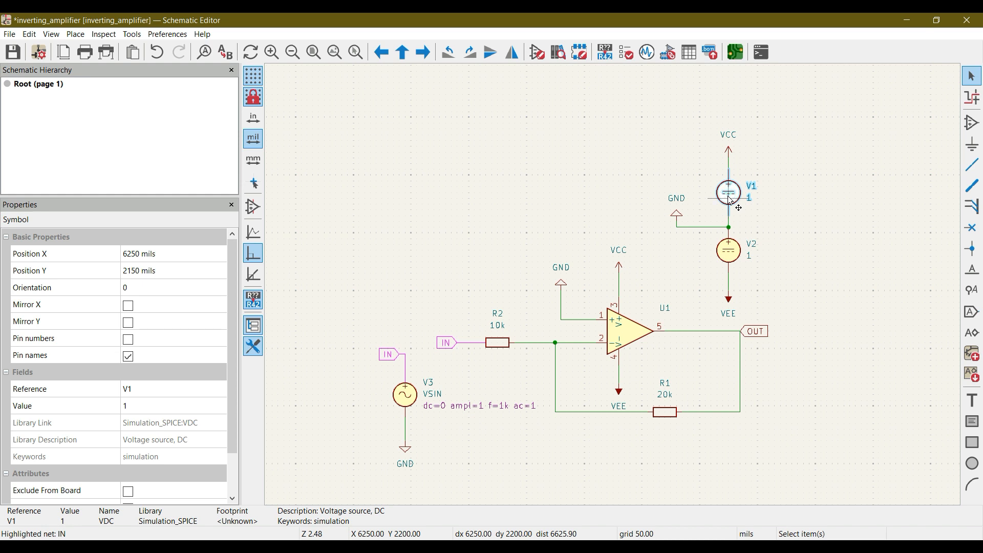
pyautogui.rightClick(731, 201)
pyautogui.click(785, 285)
pyautogui.click(126, 153)
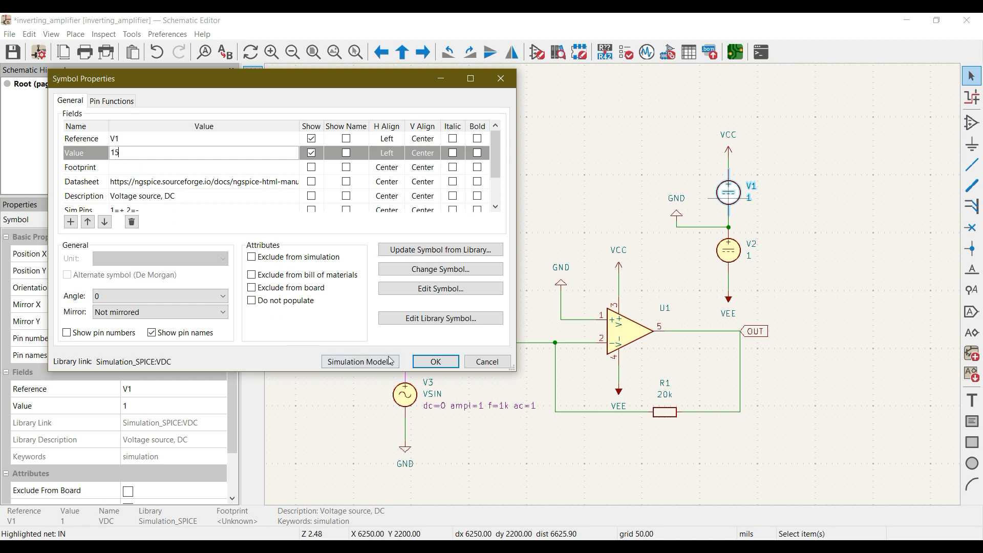
pyautogui.click(434, 361)
# Set the value of DC source V2 on the VEE supply to 15.
pyautogui.click(731, 257)
pyautogui.doubleClick(731, 257)
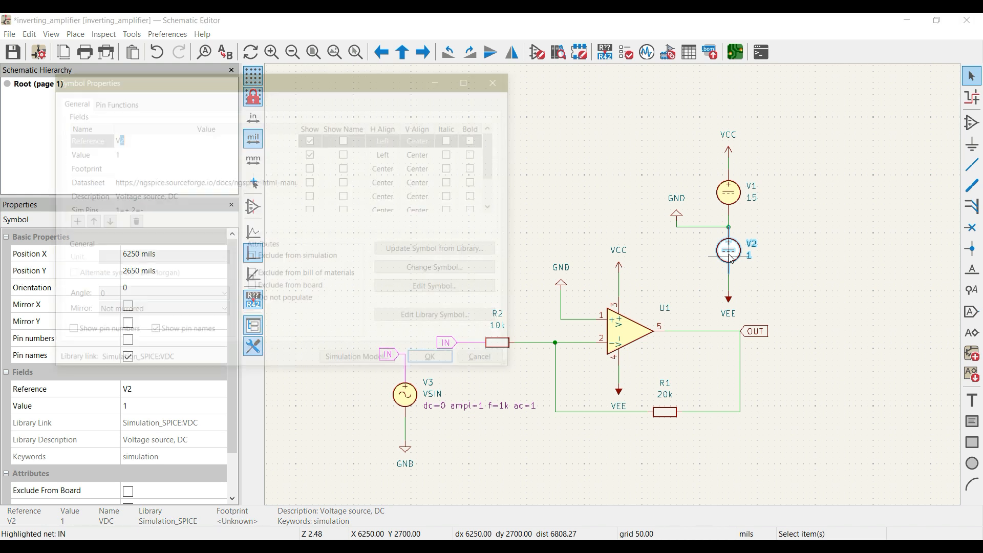
pyautogui.click(128, 154)
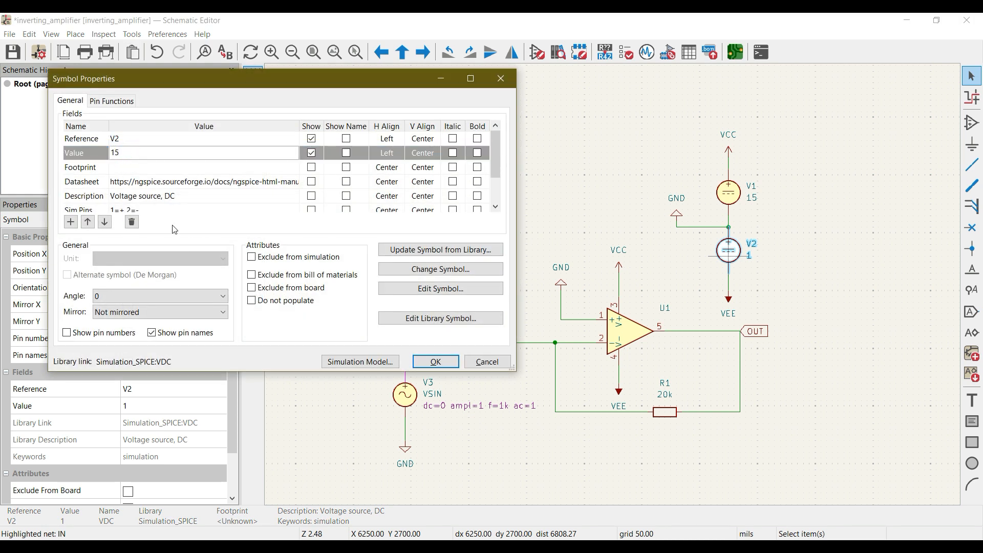
pyautogui.write('15')
pyautogui.click(436, 362)
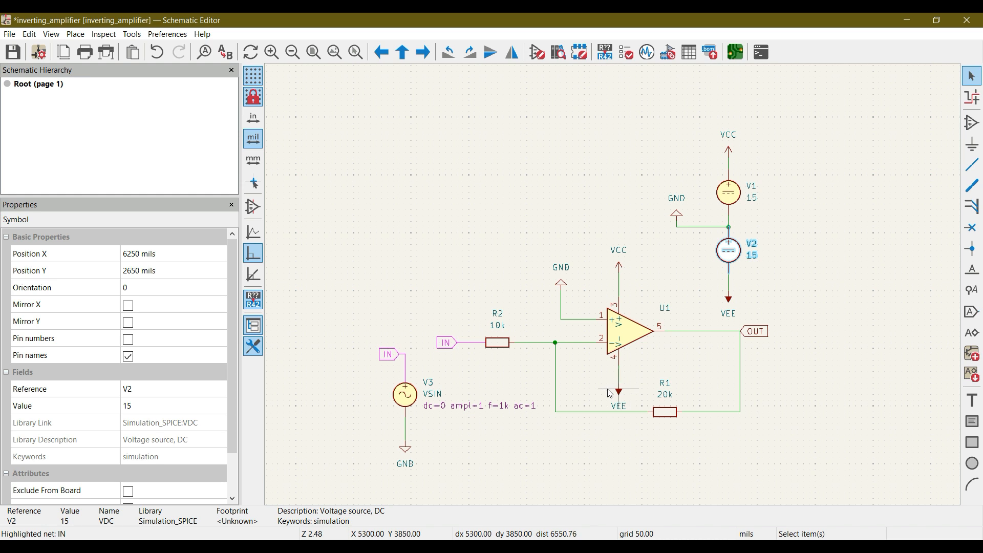
# Check the simulation parameters of sinusoidal source V3 and save the schematic.
pyautogui.click(401, 400)
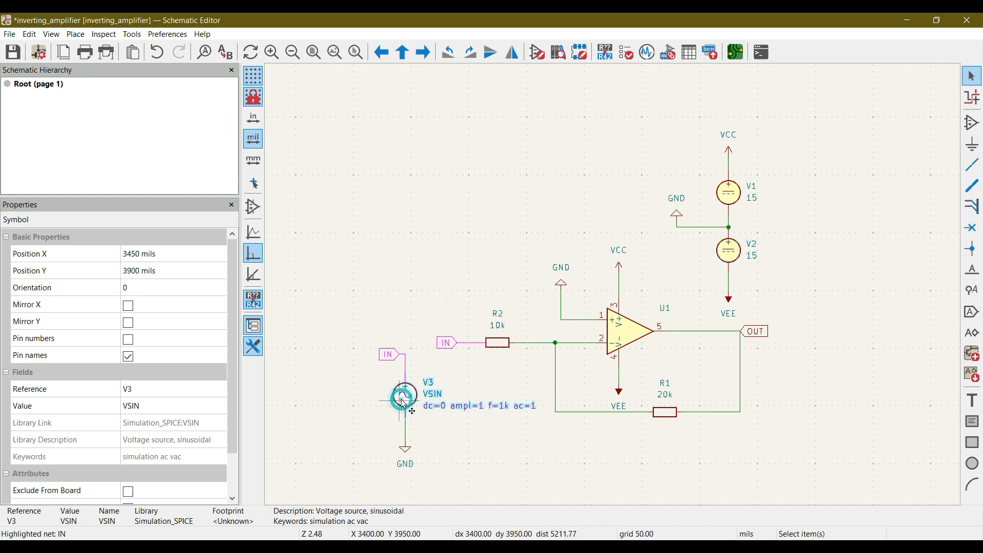
pyautogui.click(465, 413)
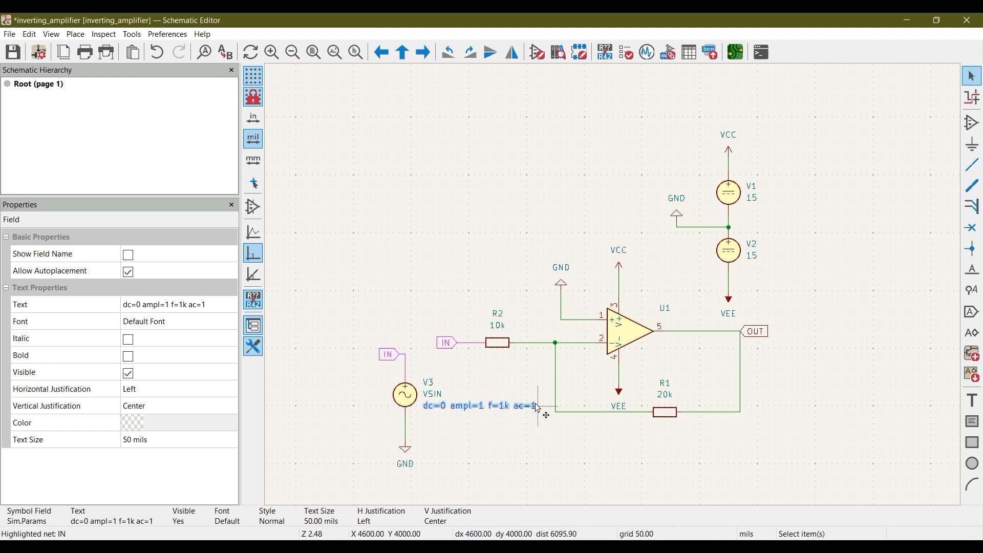
pyautogui.click(13, 53)
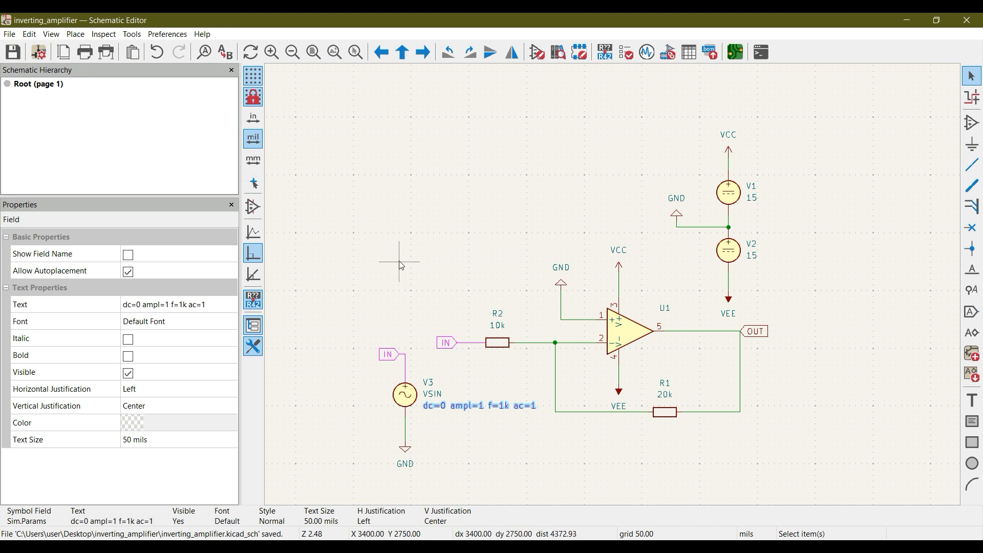
# Open the SPICE simulator for the schematic and reposition its window.
pyautogui.click(104, 35)
pyautogui.click(133, 129)
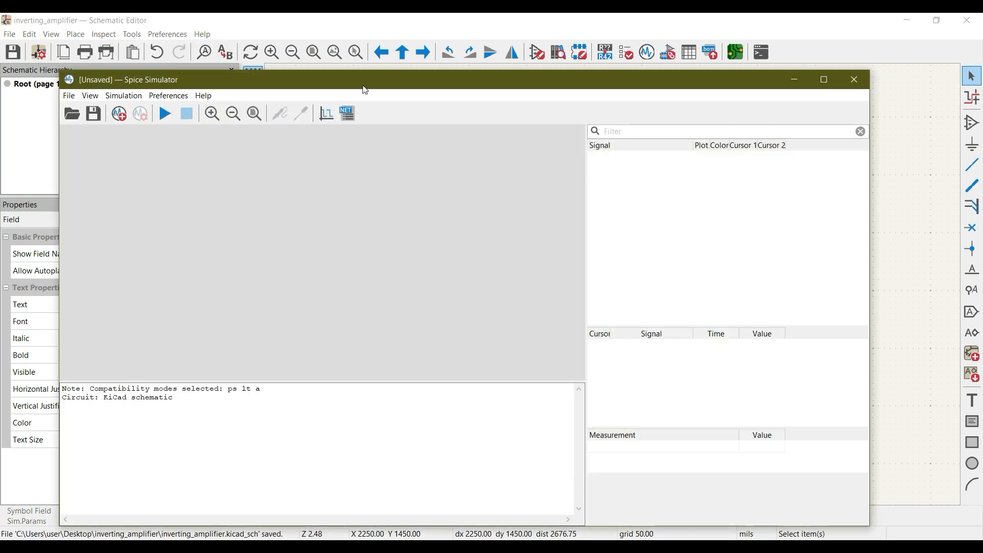
pyautogui.moveTo(366, 91); pyautogui.dragTo(390, 76)
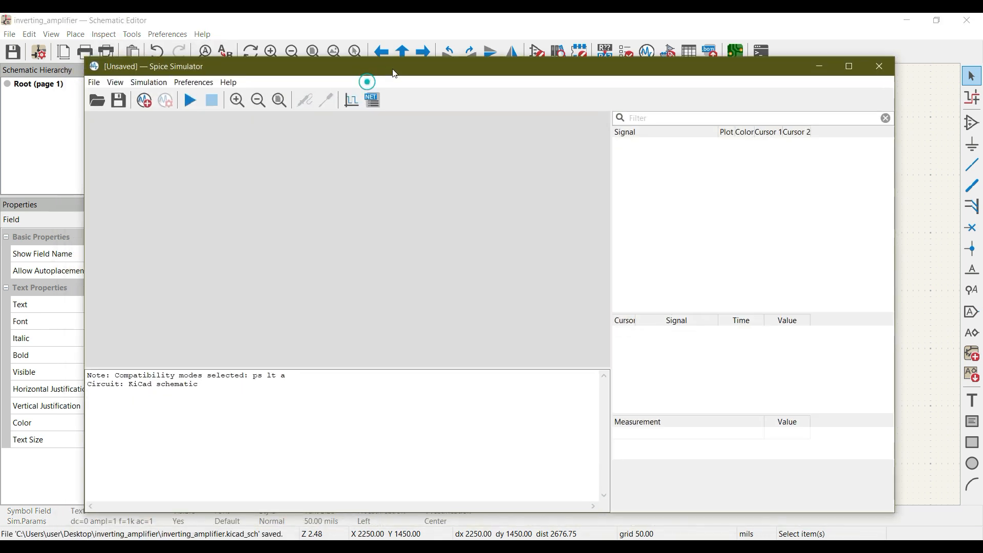
# Create a transient analysis with a time step of 10u seconds and a final time of 10m seconds.
pyautogui.click(148, 101)
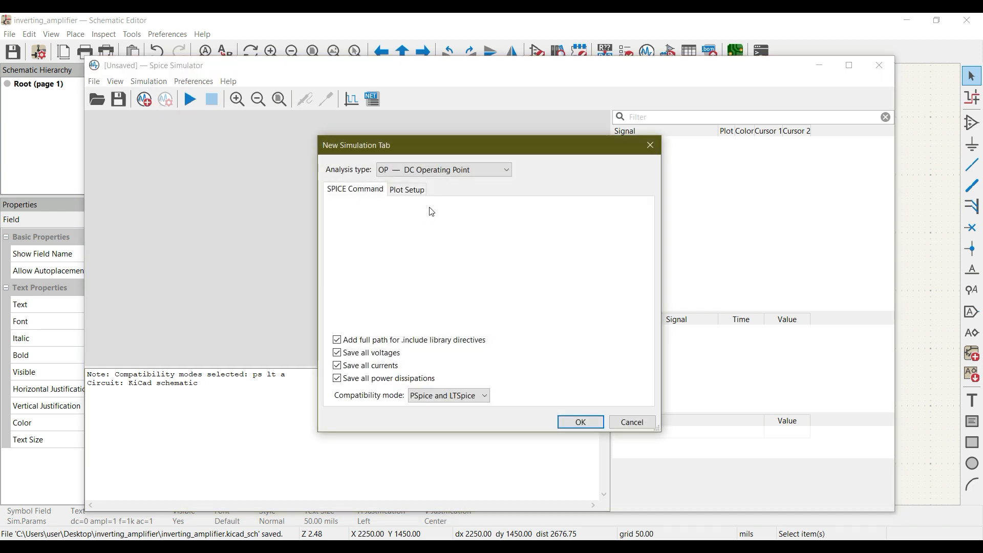
pyautogui.click(489, 176)
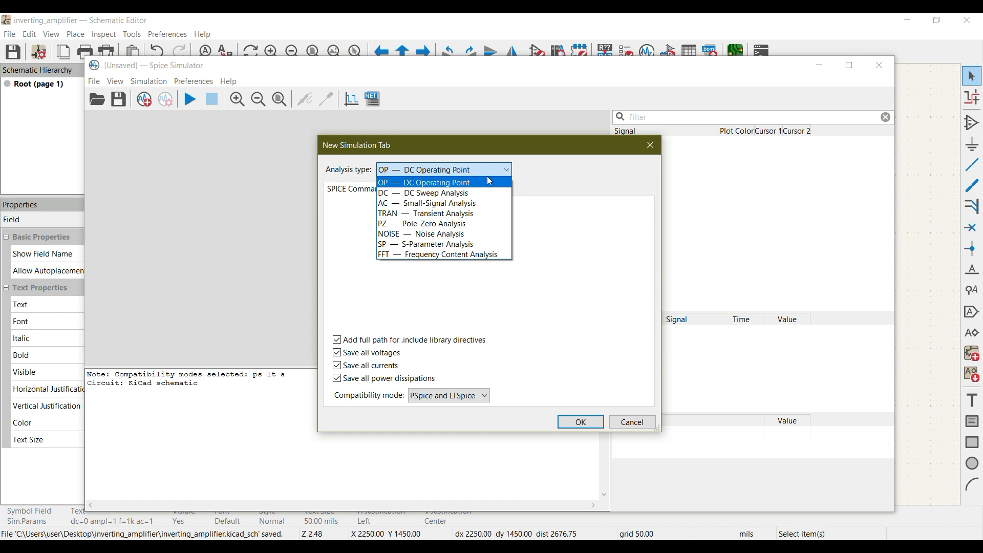
pyautogui.click(461, 218)
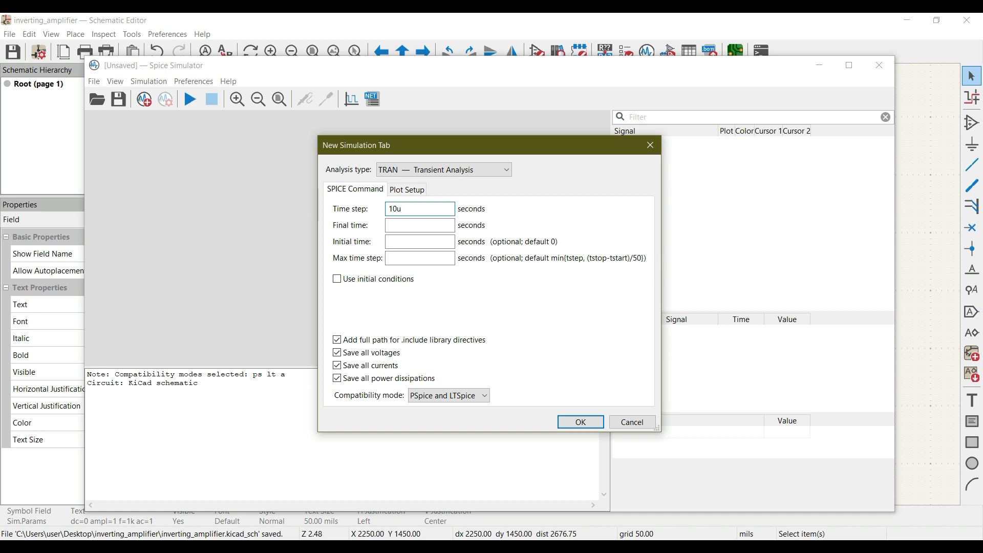
pyautogui.write('10u')
pyautogui.click(405, 227)
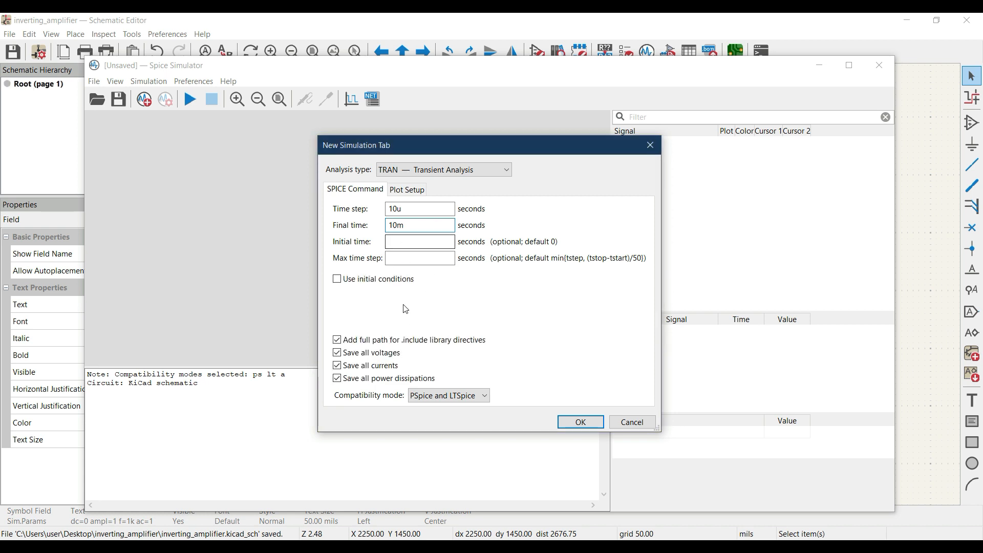
pyautogui.click(576, 423)
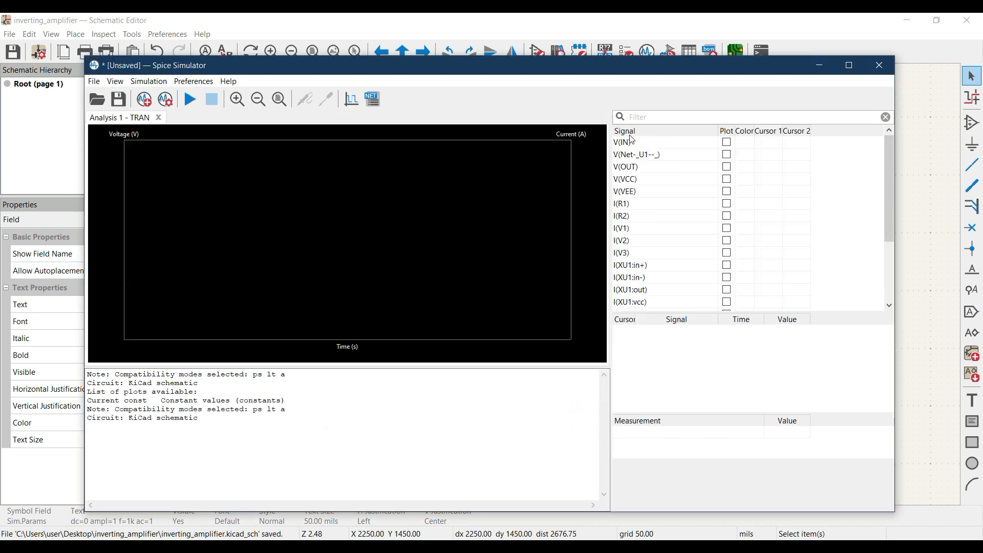
pyautogui.scroll(-3, 651, 215)
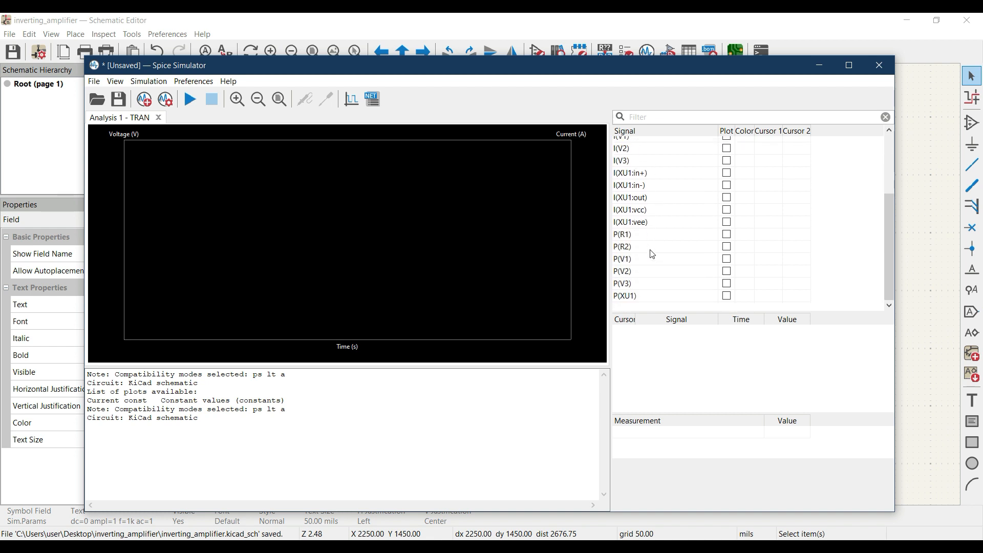
pyautogui.scroll(5, 652, 255)
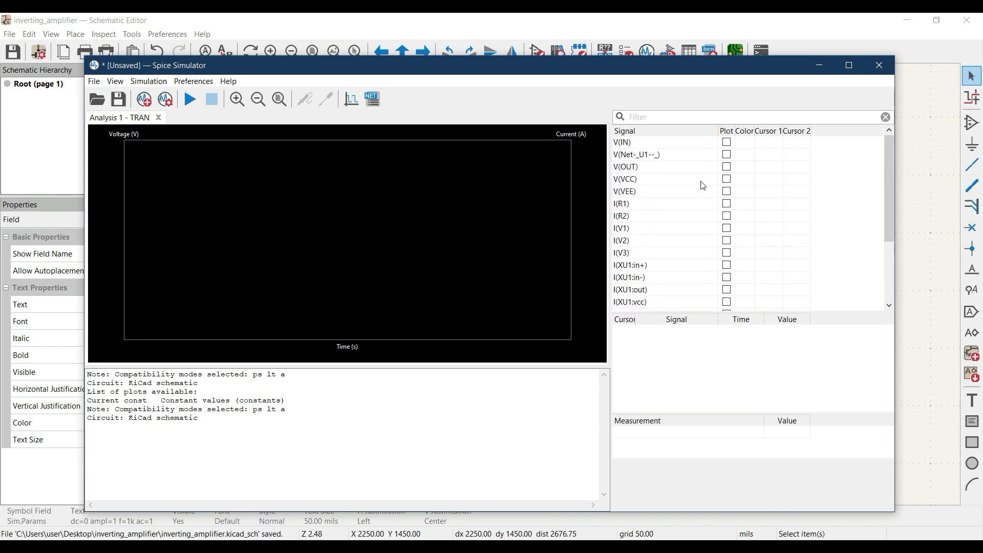
pyautogui.click(729, 145)
pyautogui.click(729, 153)
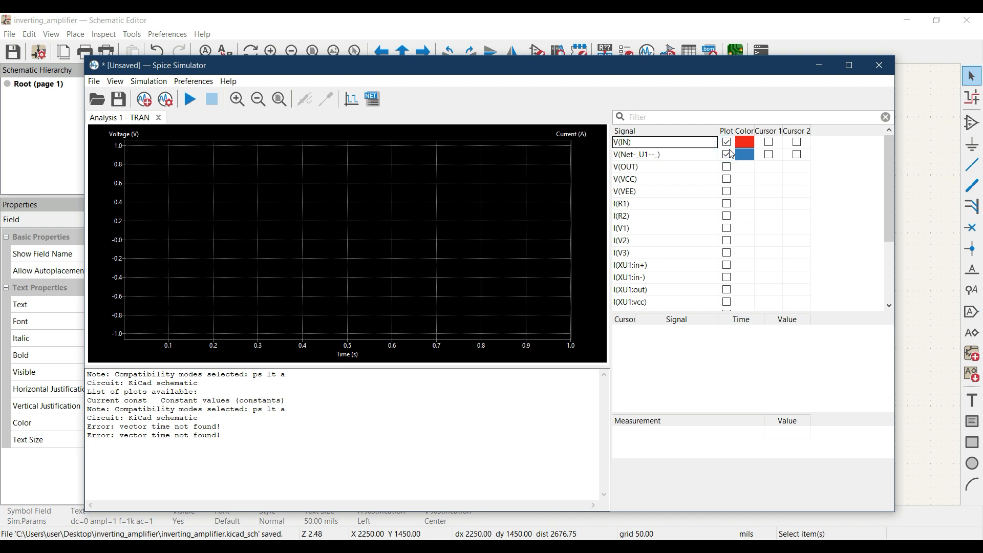
pyautogui.click(727, 167)
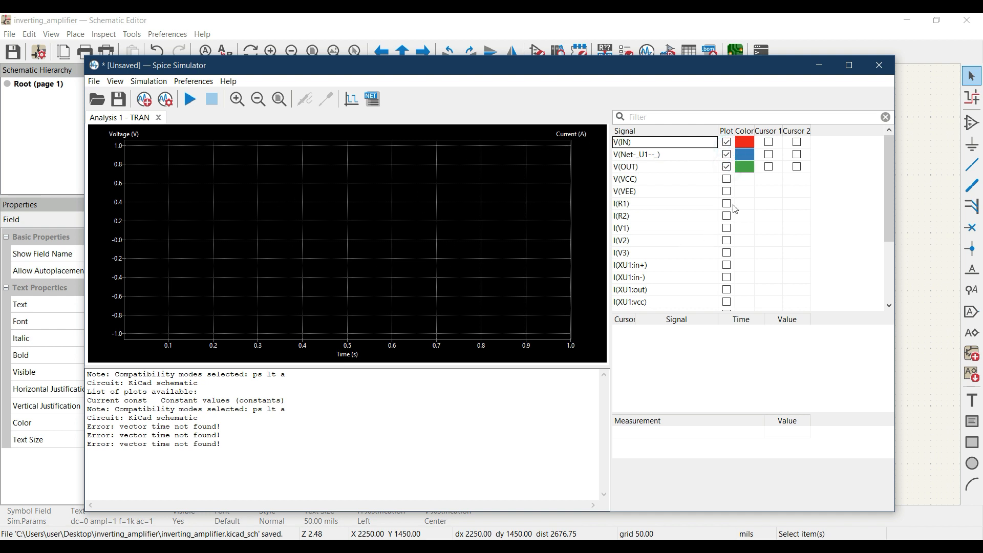
pyautogui.click(727, 168)
pyautogui.click(727, 155)
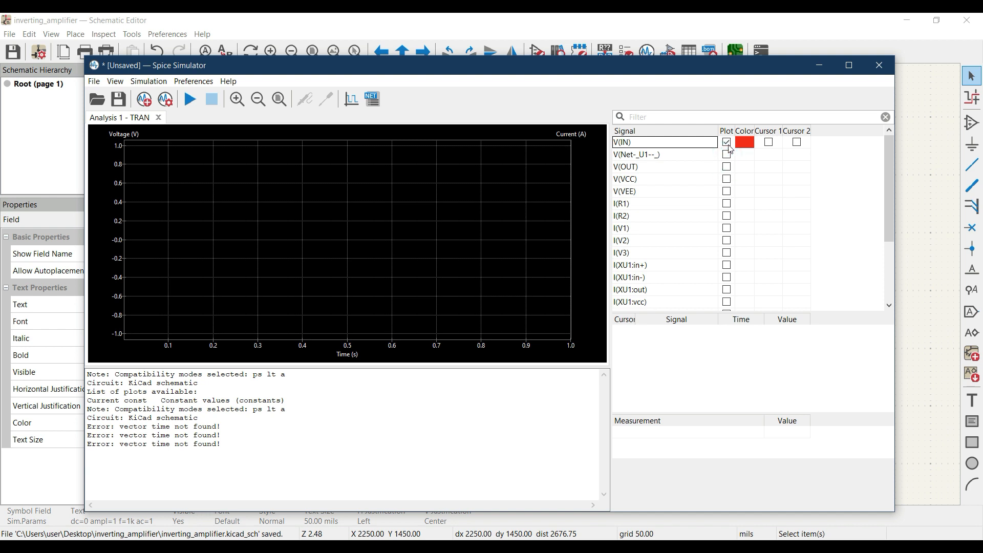
pyautogui.click(727, 143)
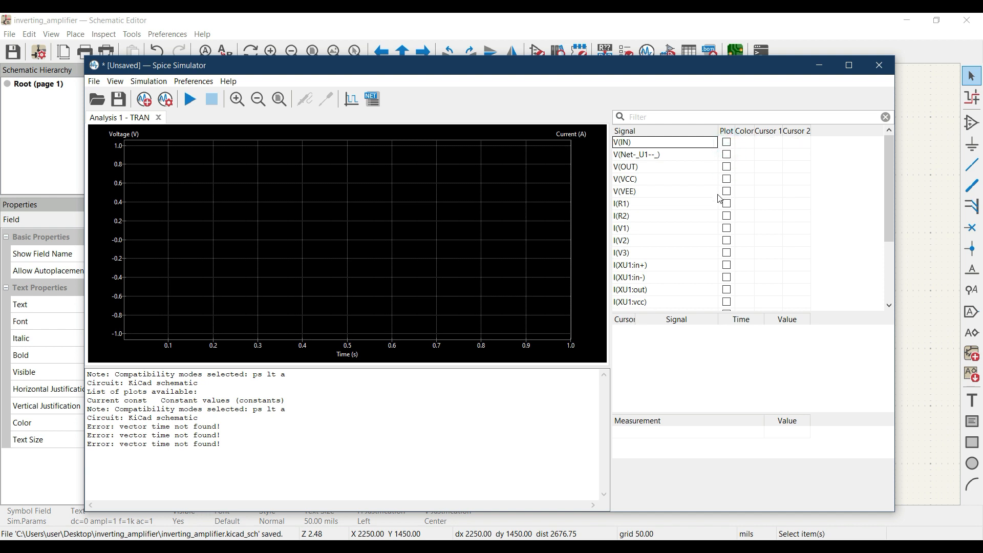
# Enable the V(IN) and V(OUT) signals for plotting and run the transient simulation.
pyautogui.click(728, 144)
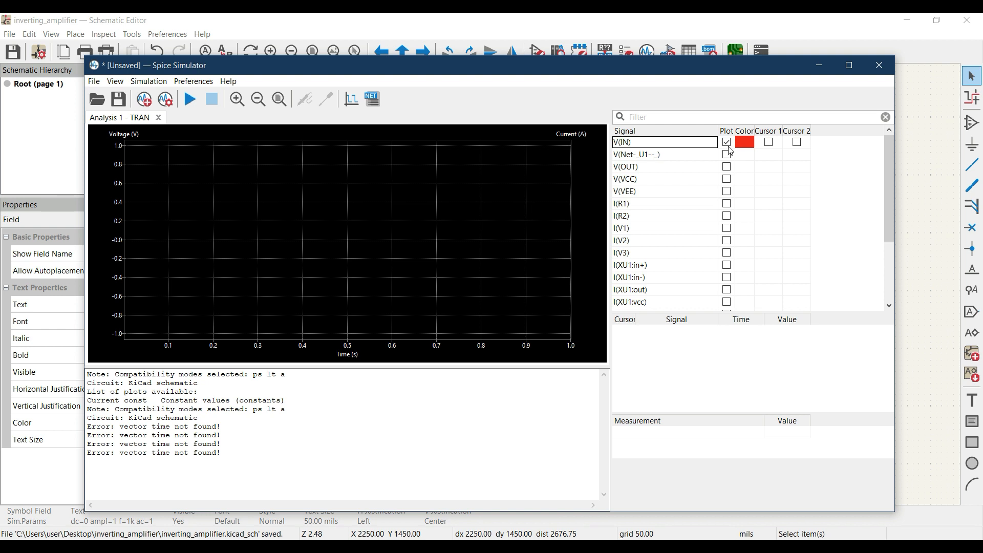
pyautogui.click(727, 168)
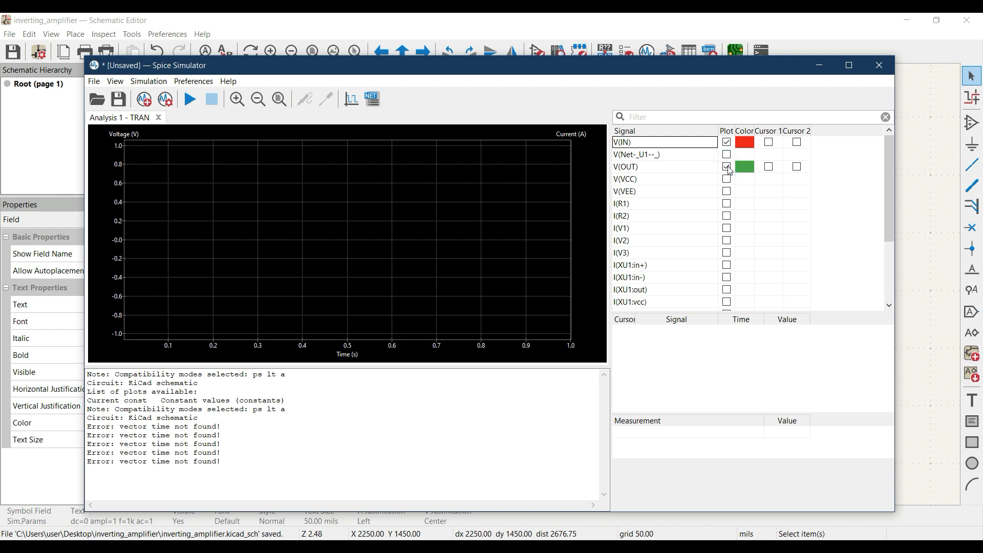
pyautogui.click(819, 68)
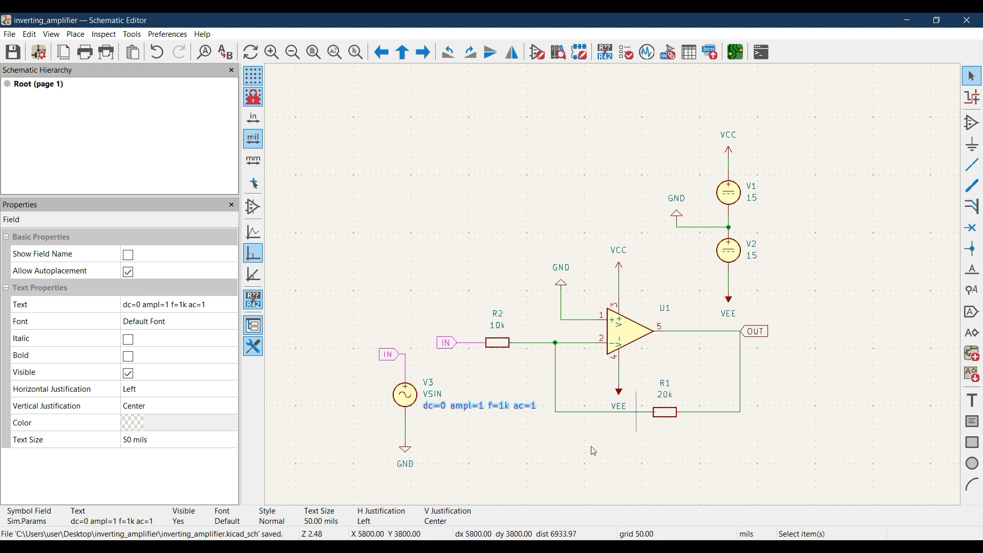
pyautogui.click(436, 546)
pyautogui.click(536, 483)
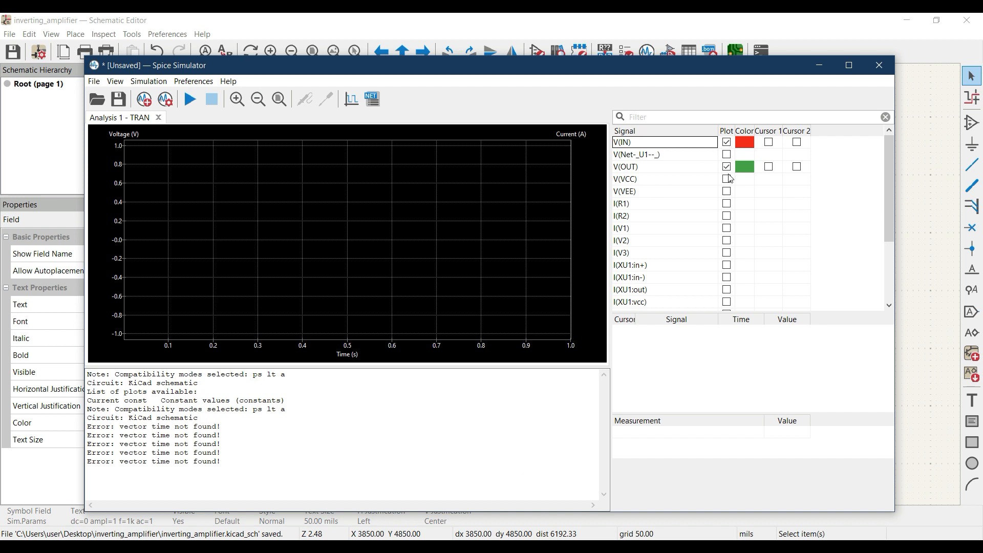
pyautogui.click(189, 100)
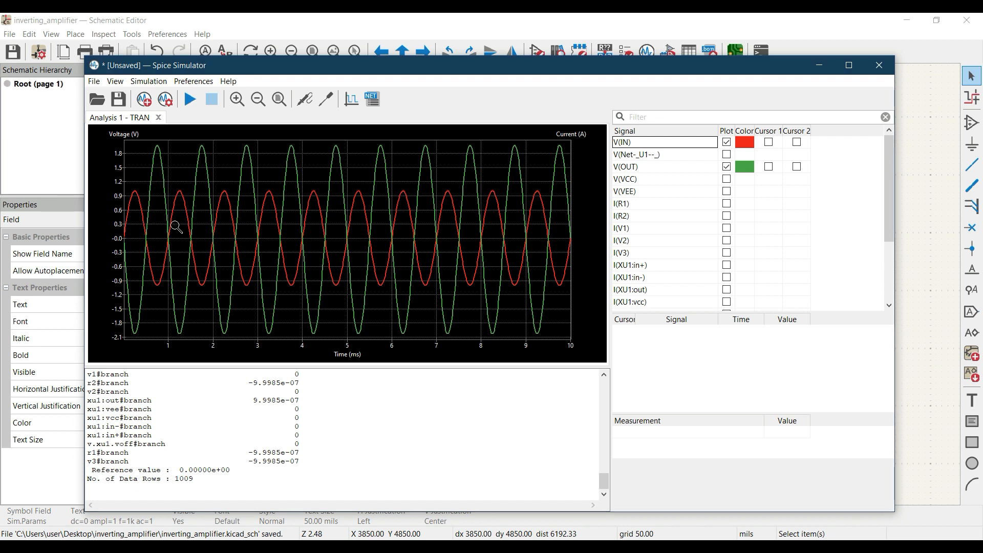
# Compare the plotted V(IN) and V(OUT) waveforms with the amplifier schematic, switching between the simulator and the schematic editor.
pyautogui.click(417, 25)
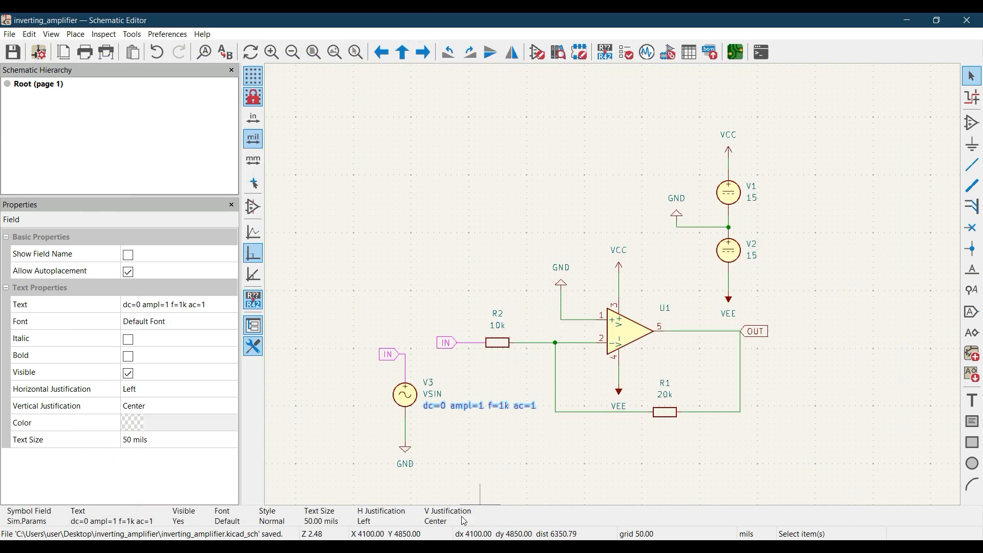
pyautogui.click(423, 546)
pyautogui.click(508, 491)
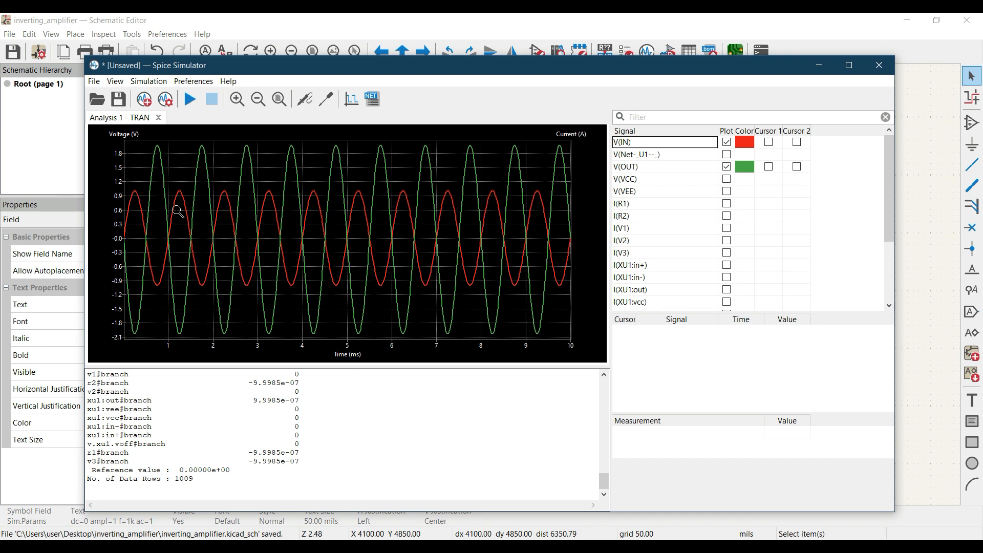
pyautogui.click(477, 18)
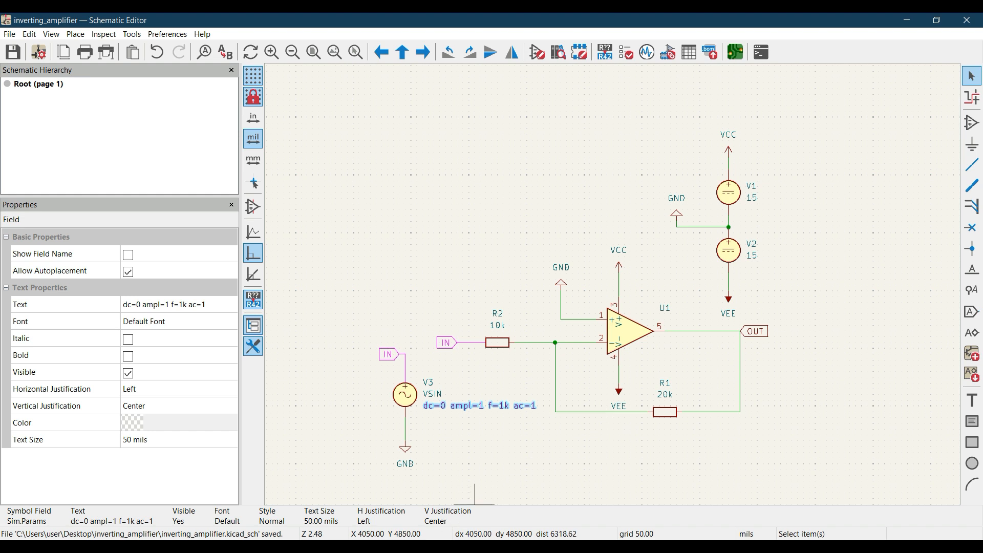
pyautogui.moveTo(425, 547)
pyautogui.click(561, 486)
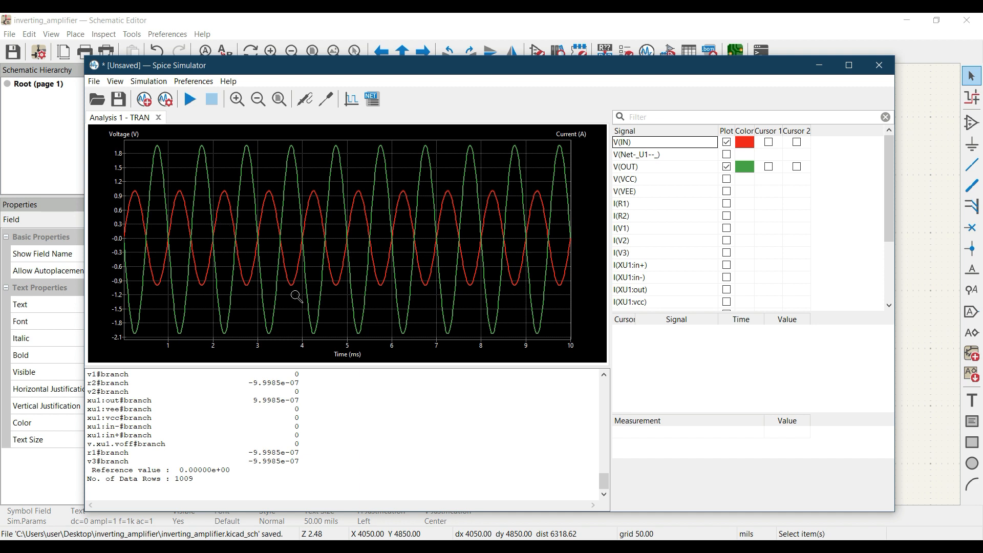
# Create an AC small-signal analysis with a start frequency of 10 Hz and a stop frequency of 10meg Hz.
pyautogui.click(168, 103)
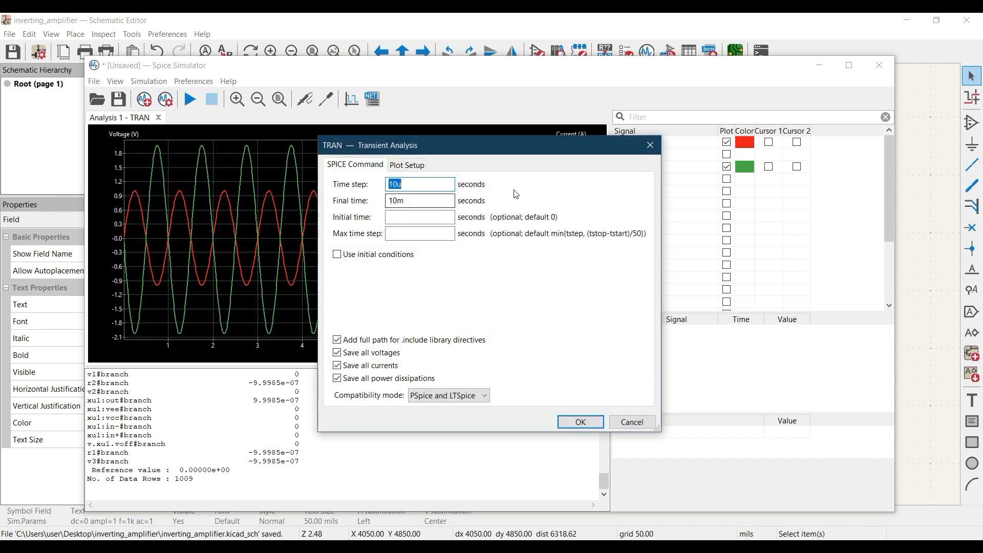
pyautogui.press('Escape')
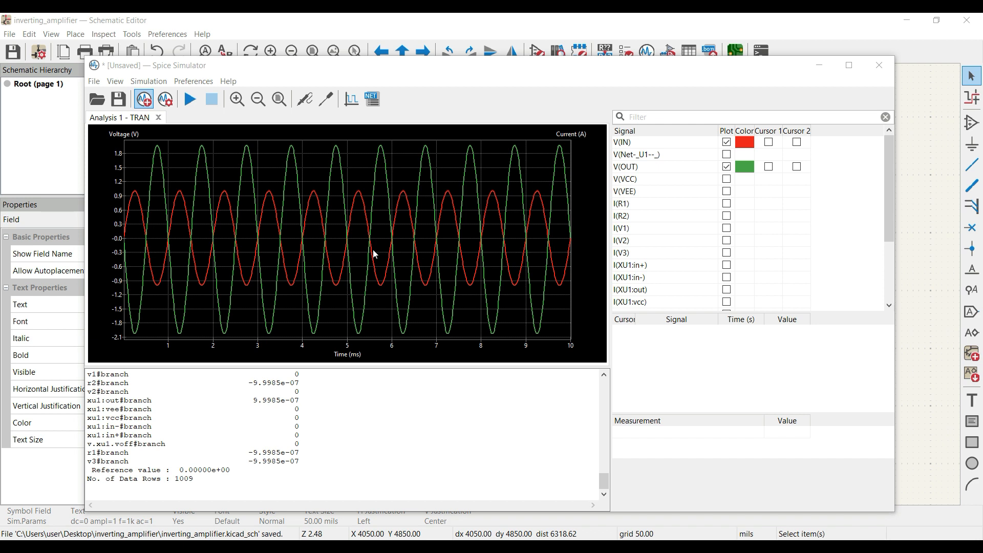
pyautogui.click(471, 174)
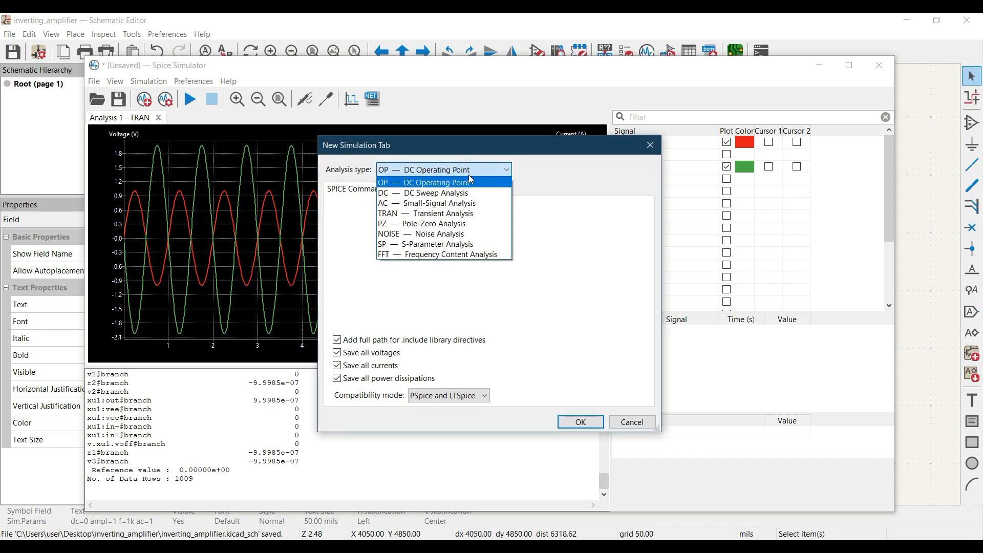
pyautogui.click(463, 204)
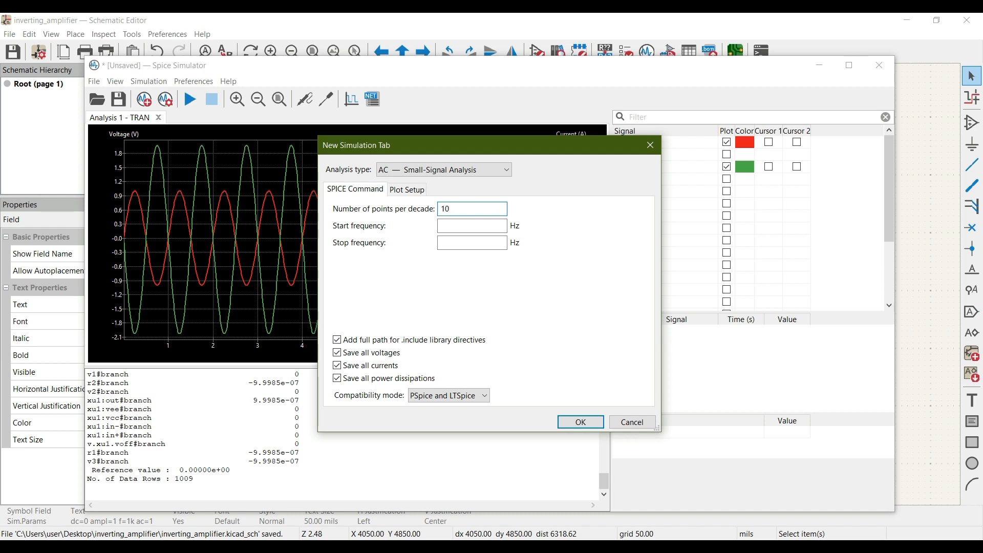
pyautogui.click(482, 227)
pyautogui.write('10')
pyautogui.click(482, 244)
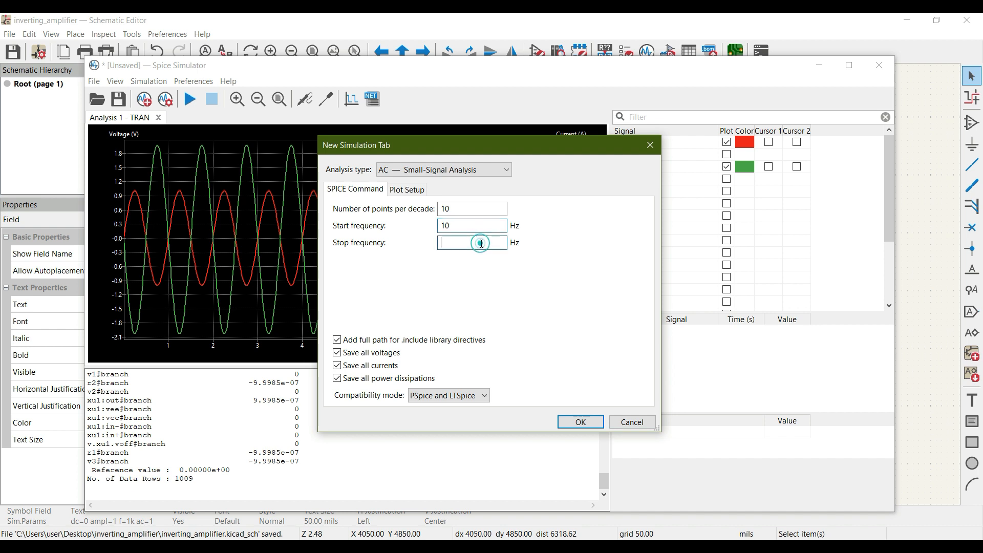
pyautogui.write('10meg')
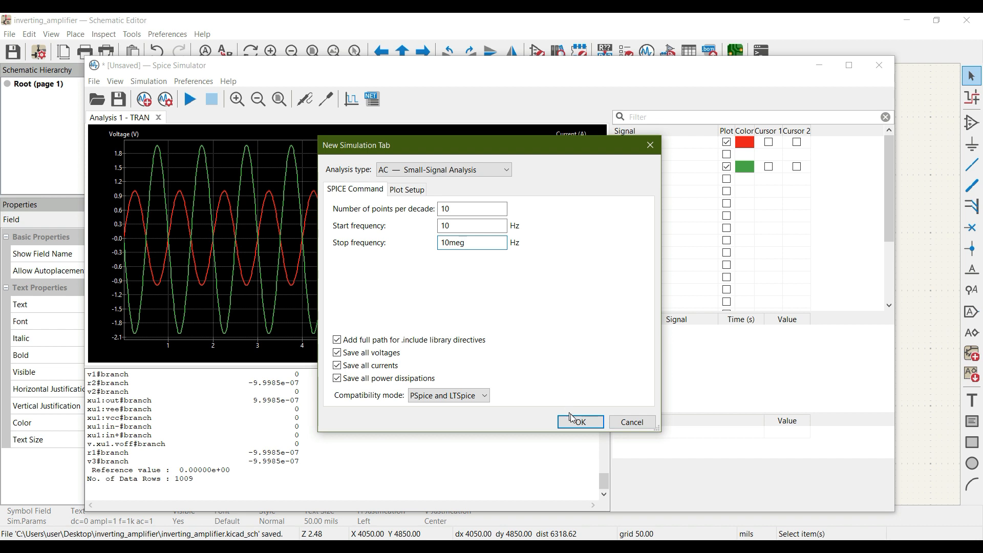
pyautogui.click(581, 422)
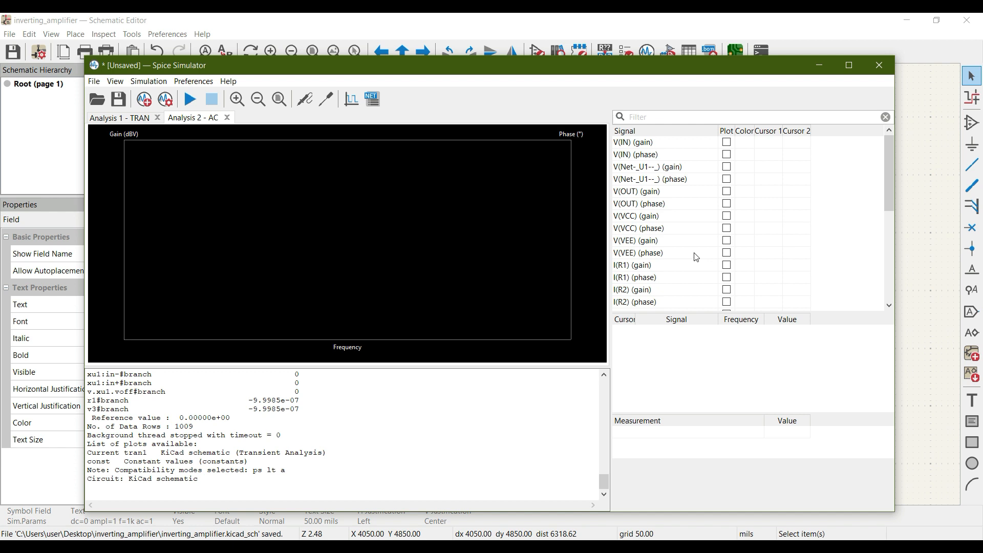
# Enable the V(OUT) gain and phase signals for plotting and run the AC simulation.
pyautogui.click(728, 192)
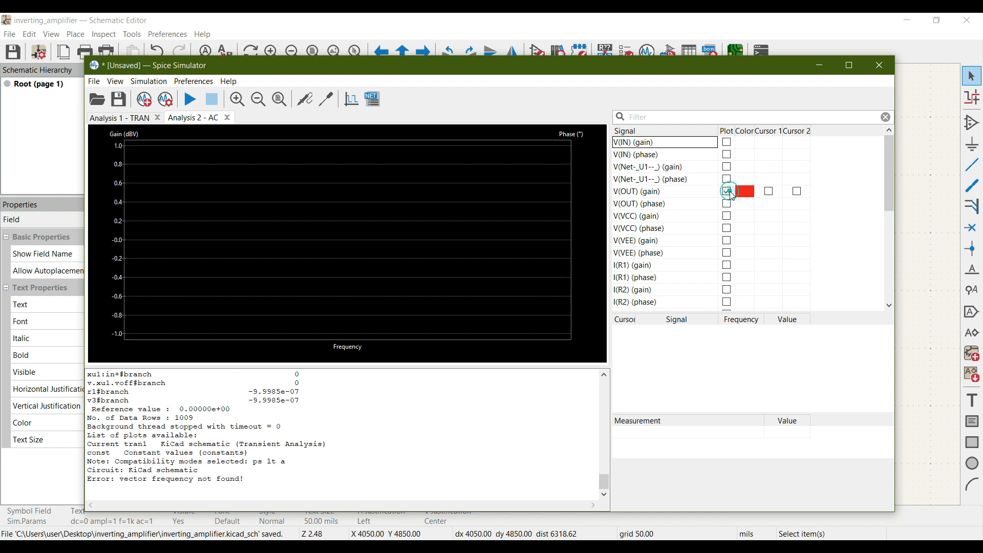
pyautogui.click(727, 204)
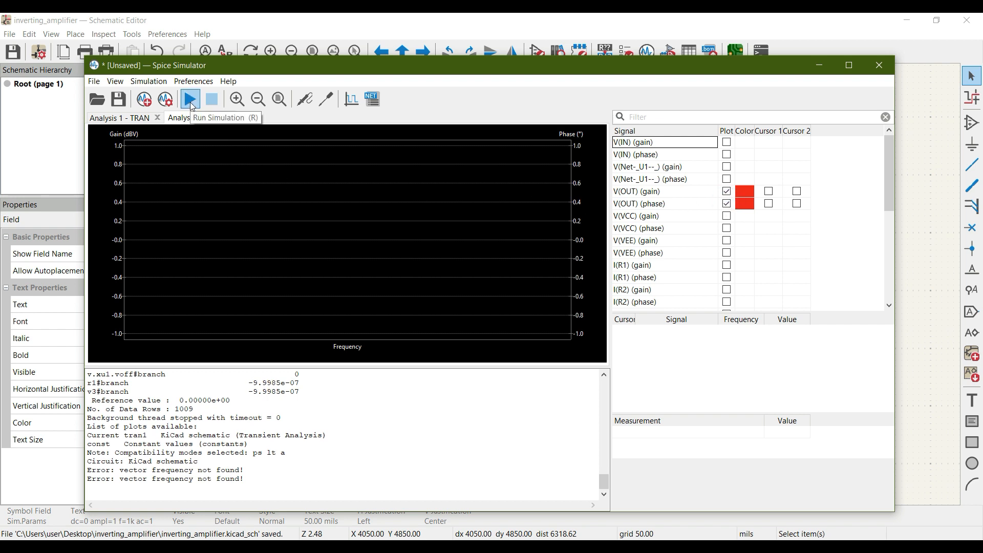
pyautogui.click(191, 100)
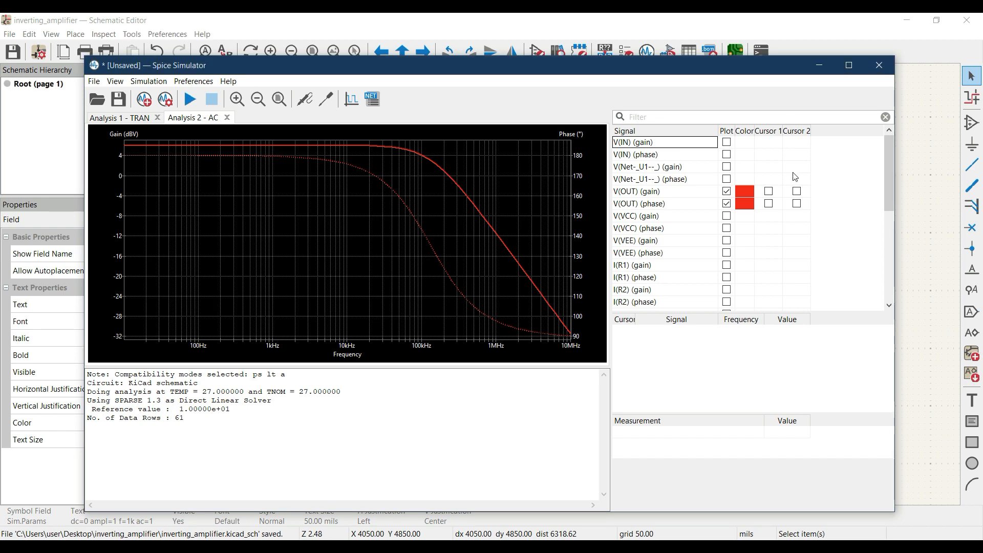
# Review the AC gain and phase plot against the schematic's sinusoidal source and the transient analysis waveforms.
pyautogui.click(891, 156)
pyautogui.moveTo(892, 161); pyautogui.dragTo(876, 138)
pyautogui.click(506, 18)
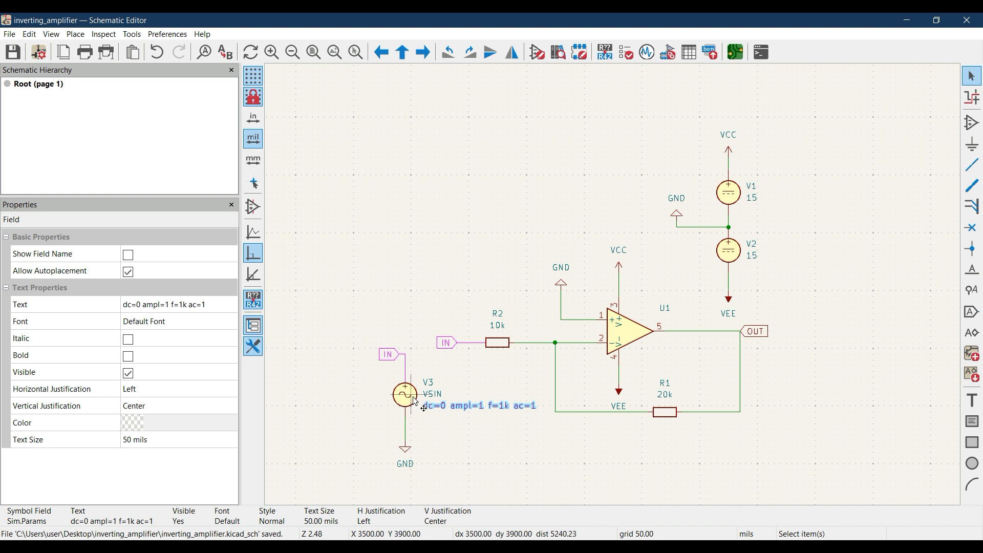
pyautogui.moveTo(434, 543)
pyautogui.click(571, 497)
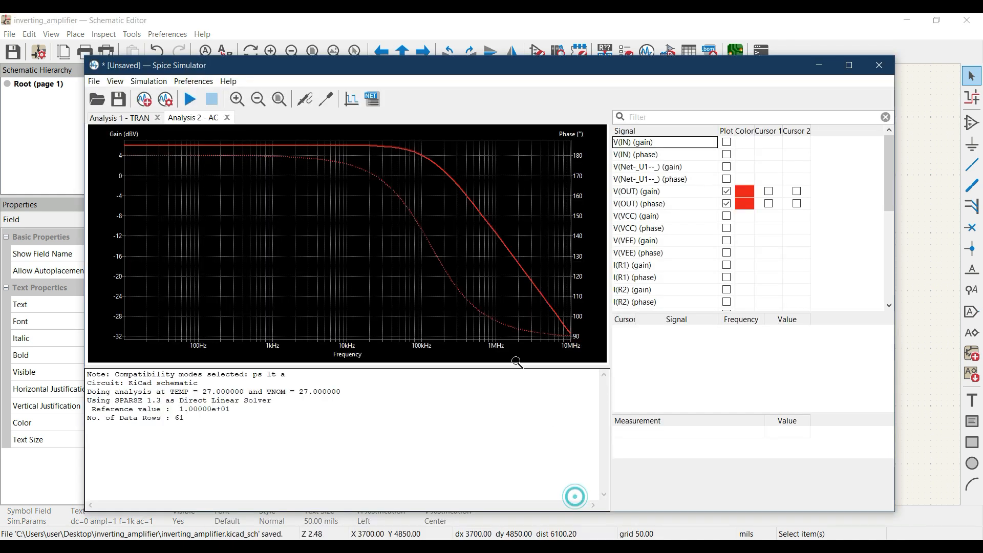
pyautogui.click(123, 117)
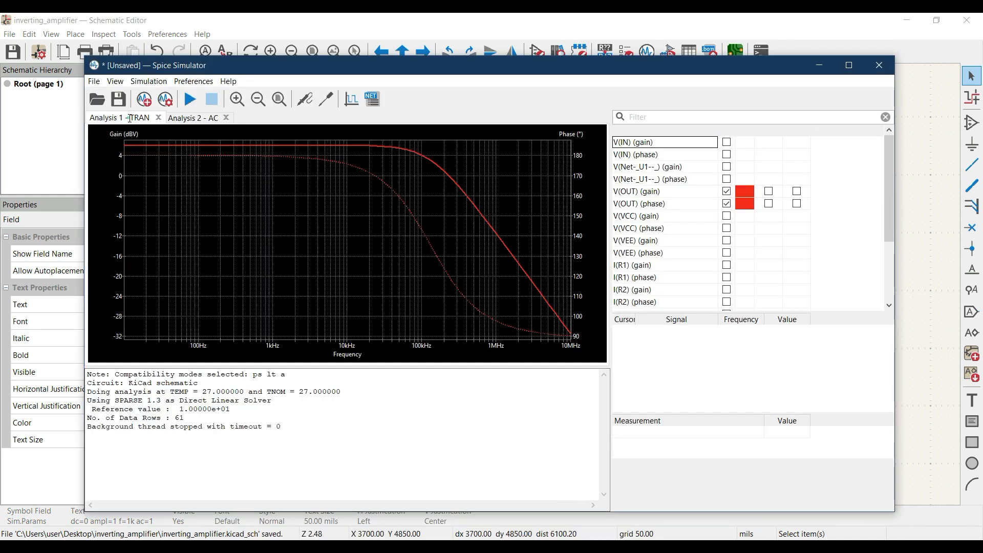
pyautogui.click(190, 118)
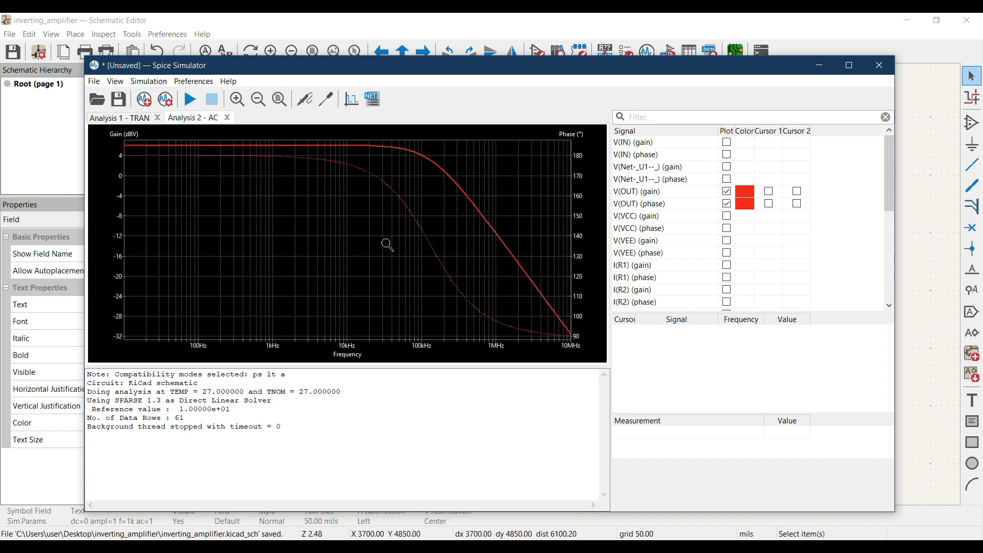
pyautogui.click(107, 118)
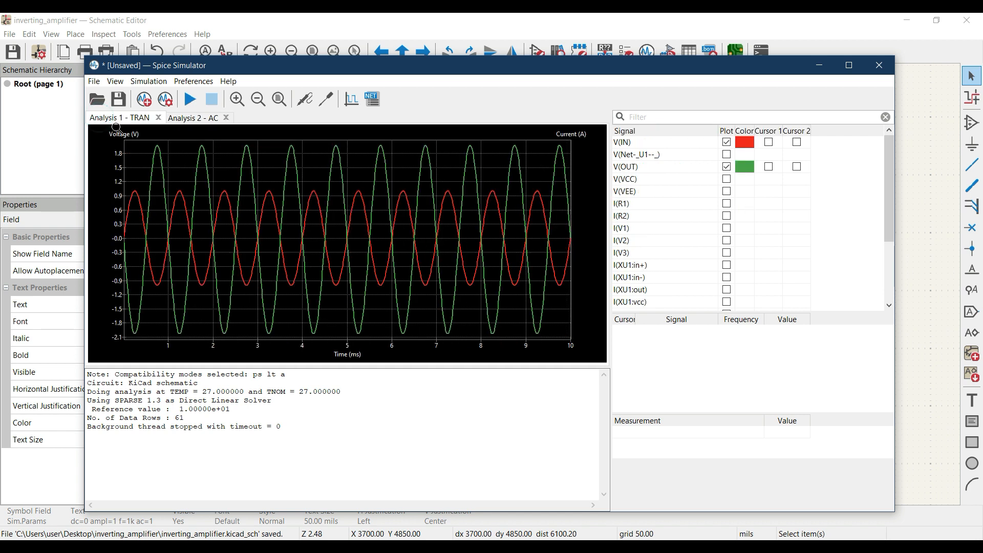
# Set the amplitude of sinusoidal source V3 to 2 in its Sim.Params field and save the schematic.
pyautogui.click(535, 20)
pyautogui.click(409, 392)
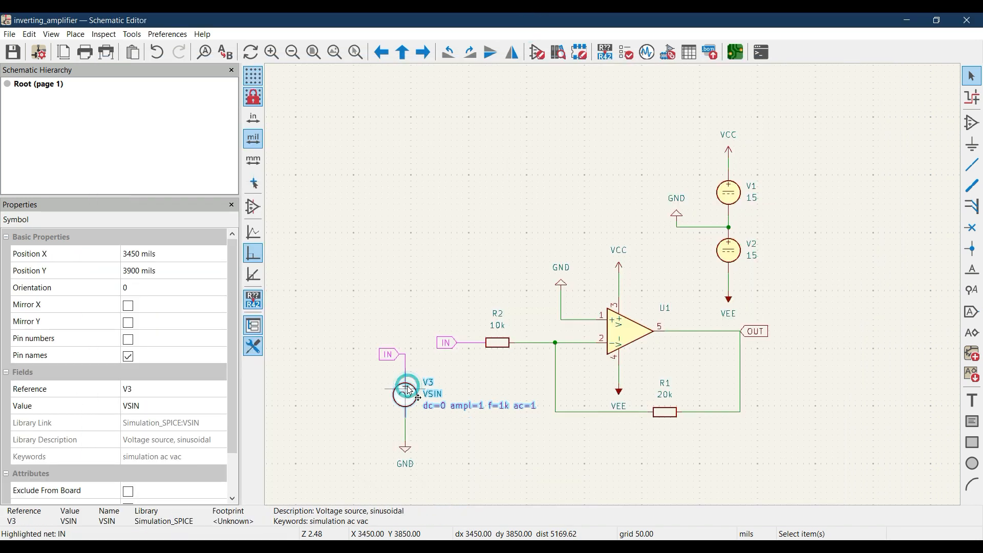
pyautogui.doubleClick(408, 392)
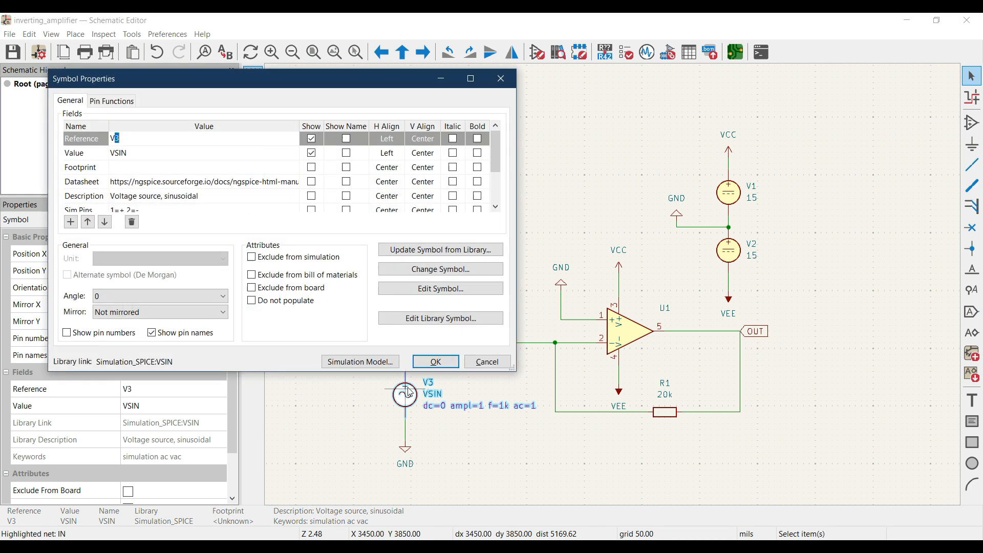
pyautogui.scroll(-1, 129, 201)
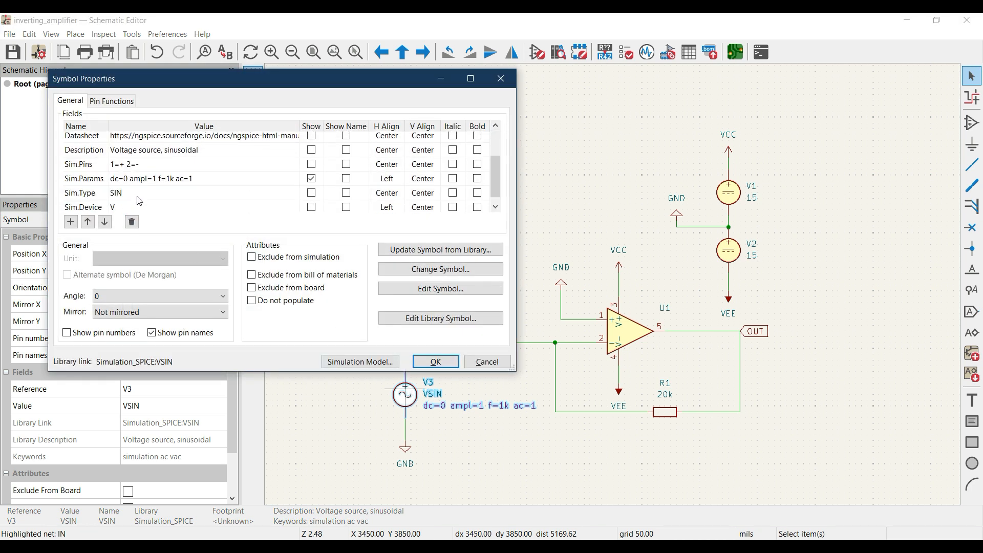
pyautogui.doubleClick(156, 179)
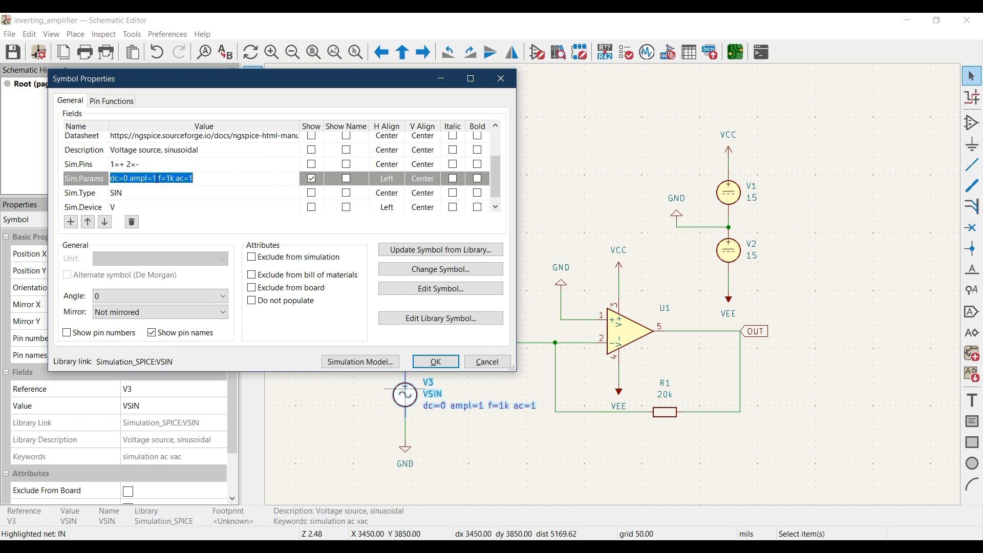
pyautogui.click(158, 179)
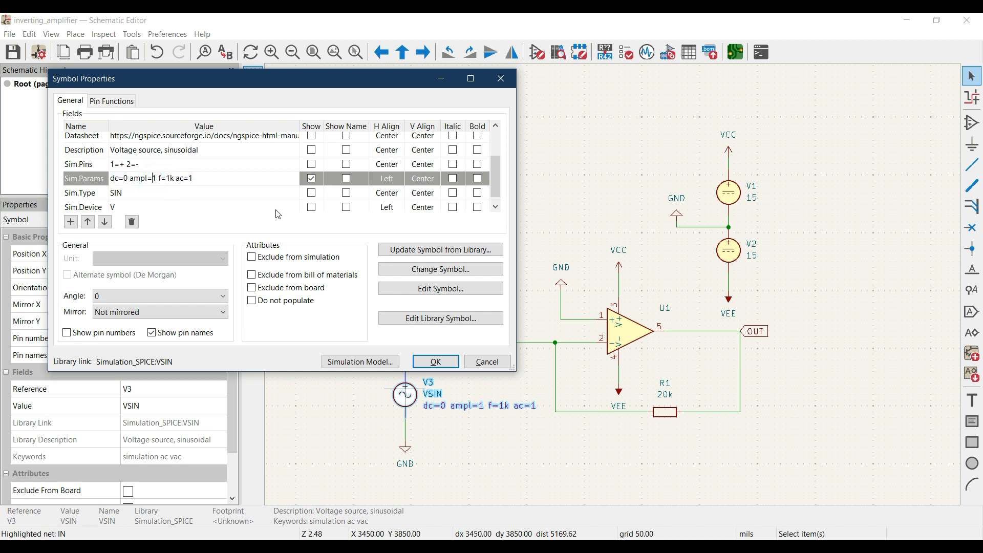
pyautogui.press('Delete')
pyautogui.write('2')
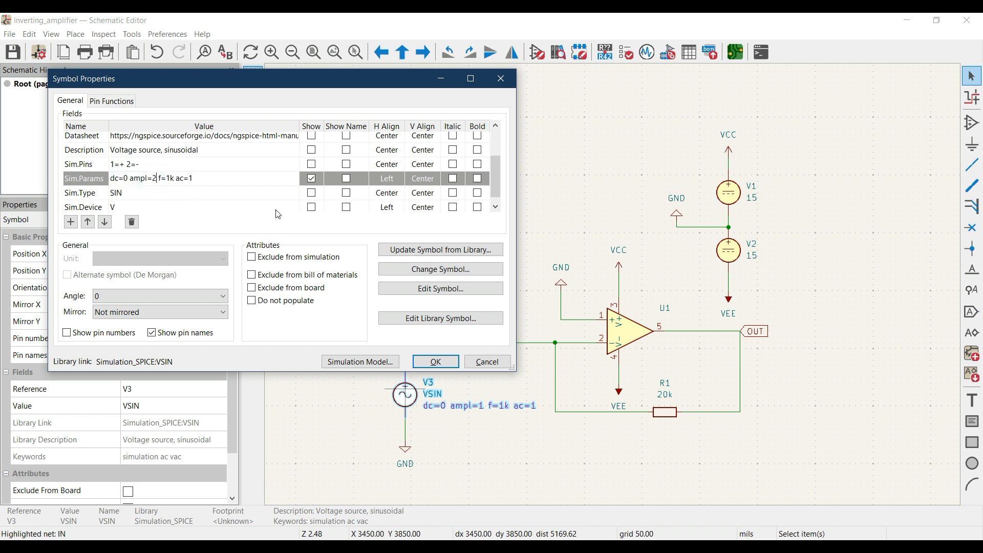
pyautogui.click(435, 362)
pyautogui.click(13, 53)
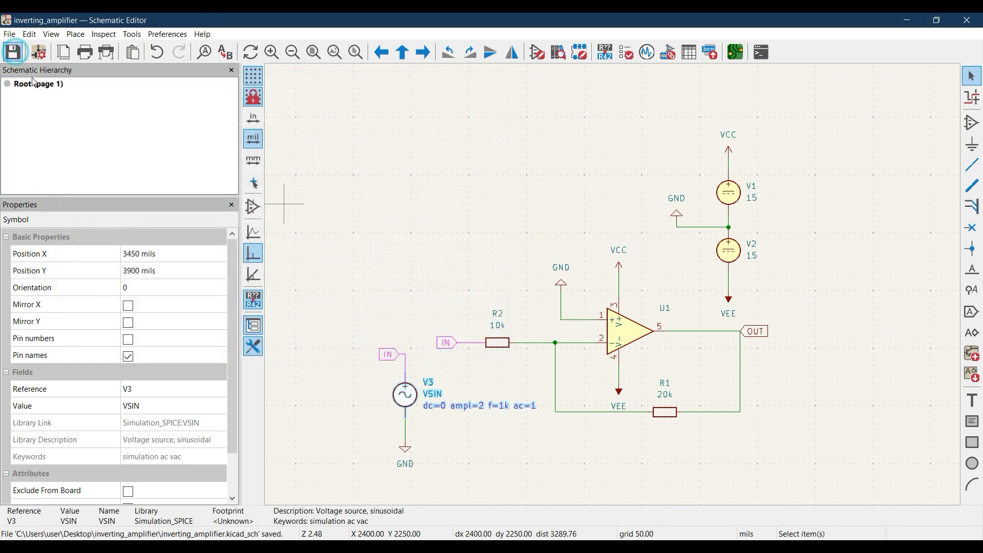
# Return to the SPICE simulator and rerun the transient analysis with the changed source amplitude.
pyautogui.click(103, 34)
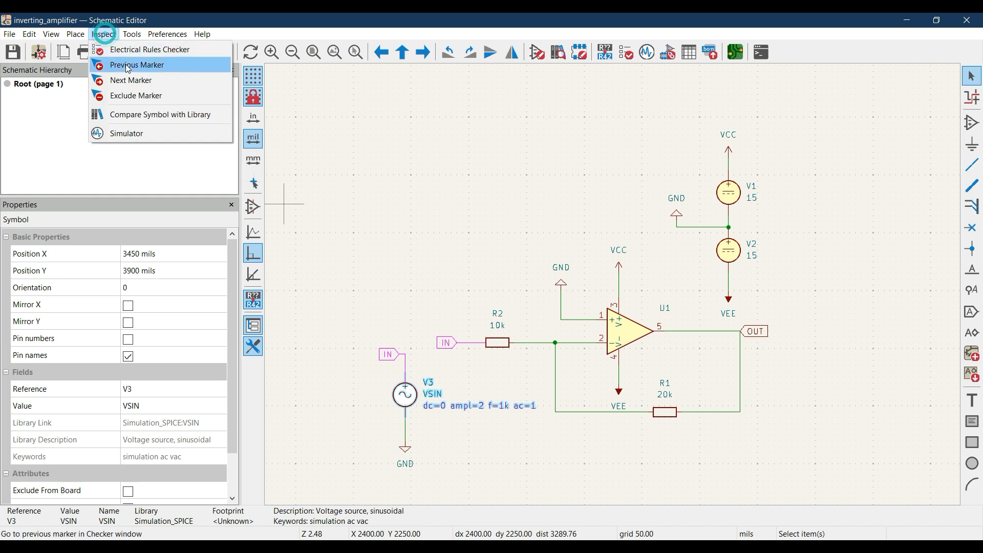
pyautogui.click(123, 134)
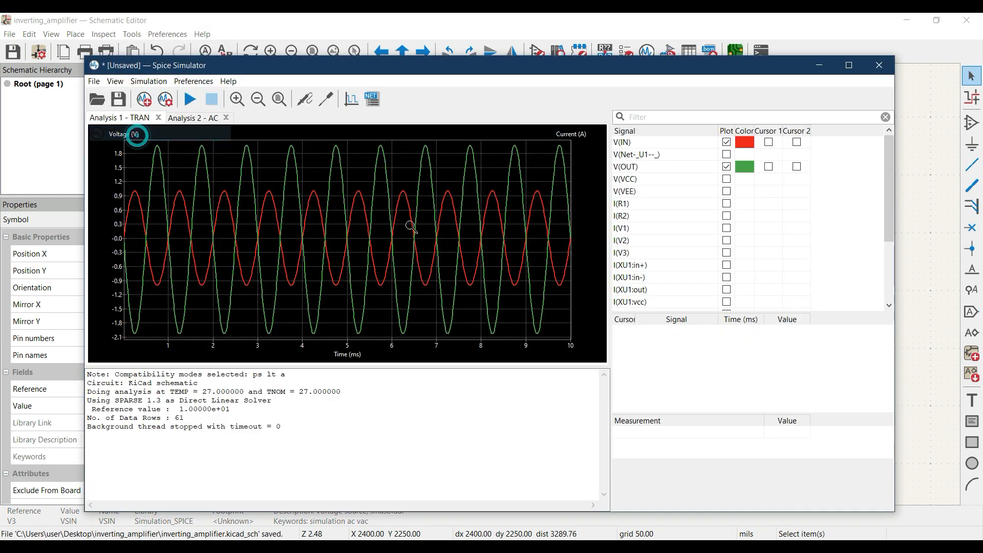
pyautogui.click(189, 105)
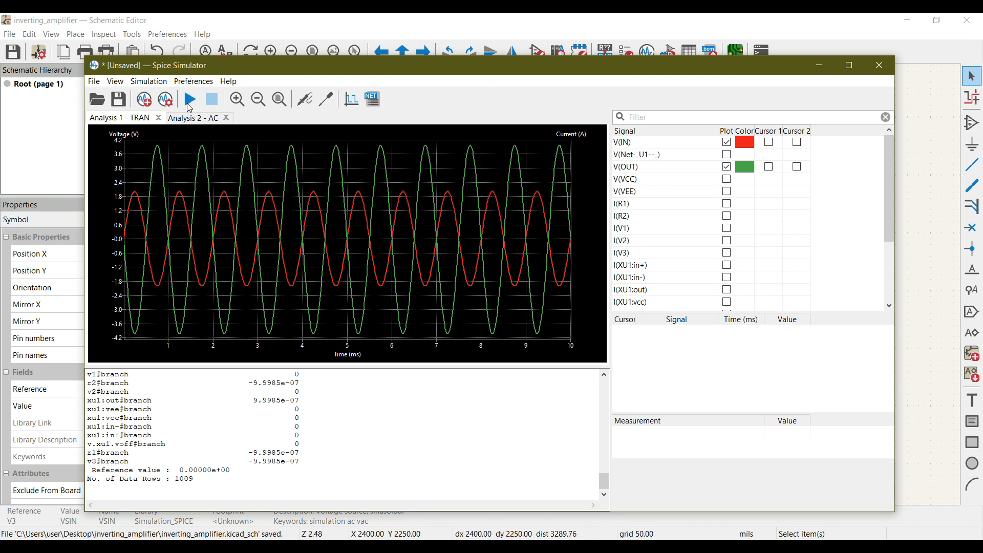